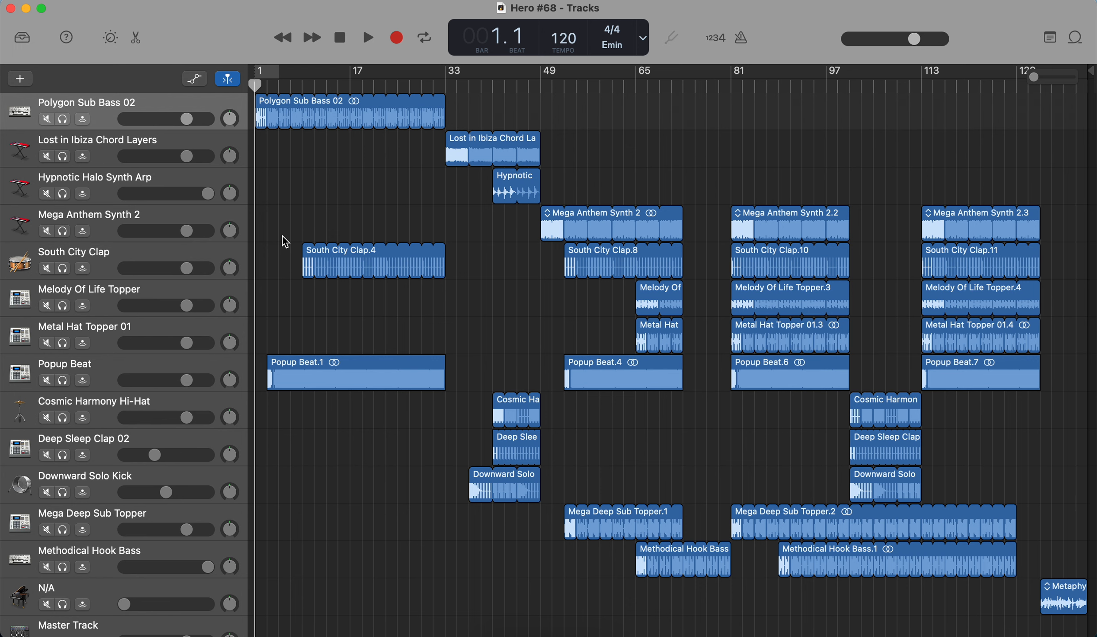
Step: Look over all the project's tracks and arrangement, and briefly view the loop browser before closing it
scroll(285, 241, "down", 5)
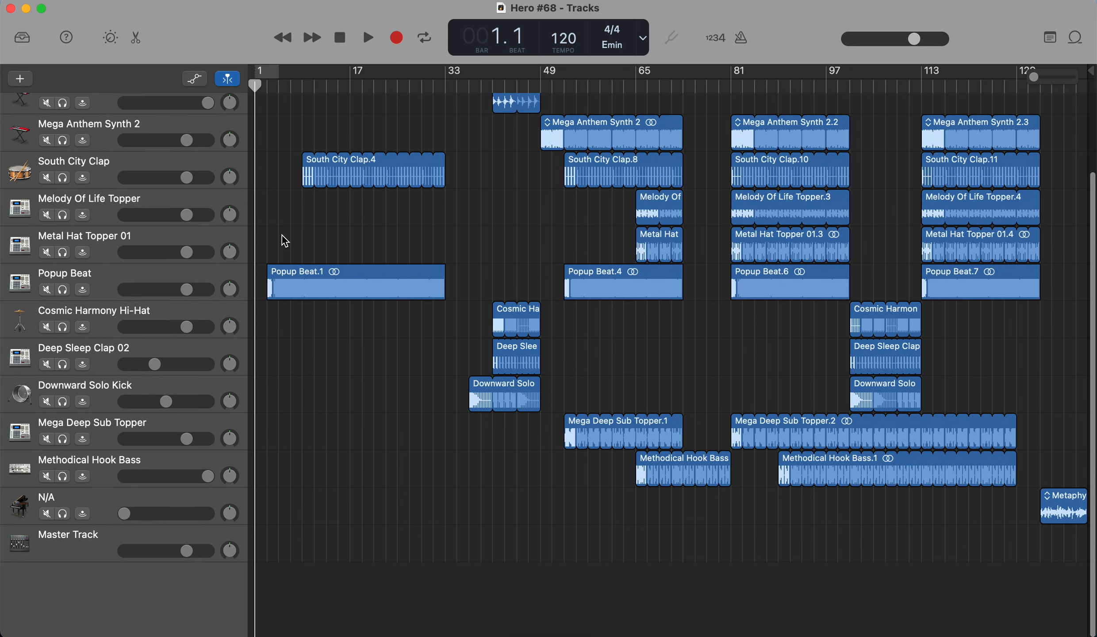
scroll(285, 241, "up", 5)
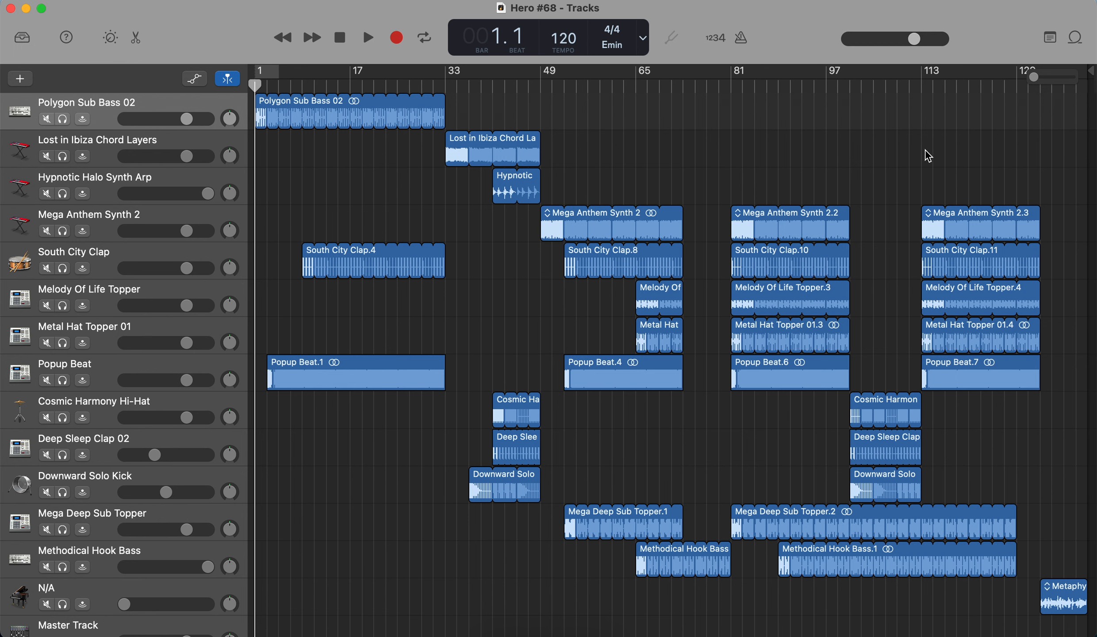
left_click(1076, 39)
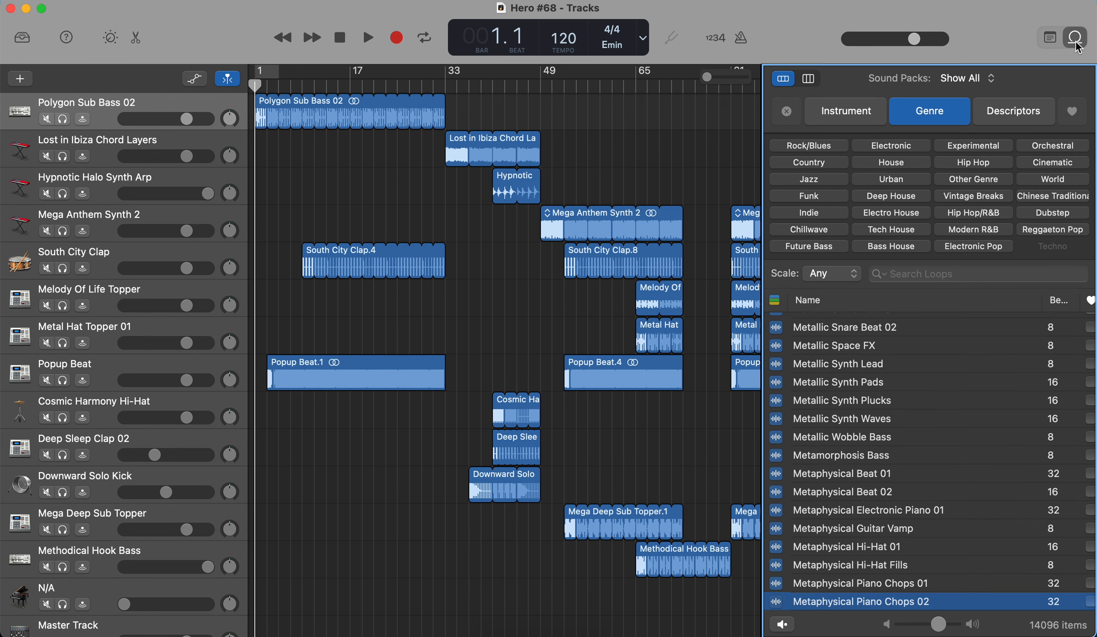
left_click(1076, 39)
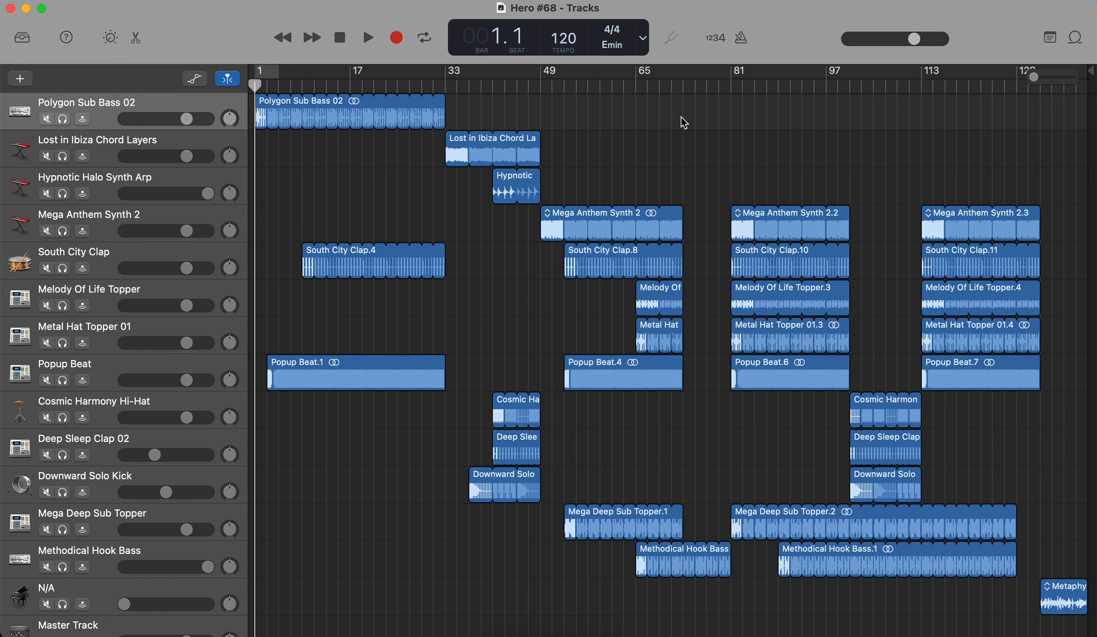
Step: Check the project's tempo value and the list of available key signatures
double_click(566, 40)
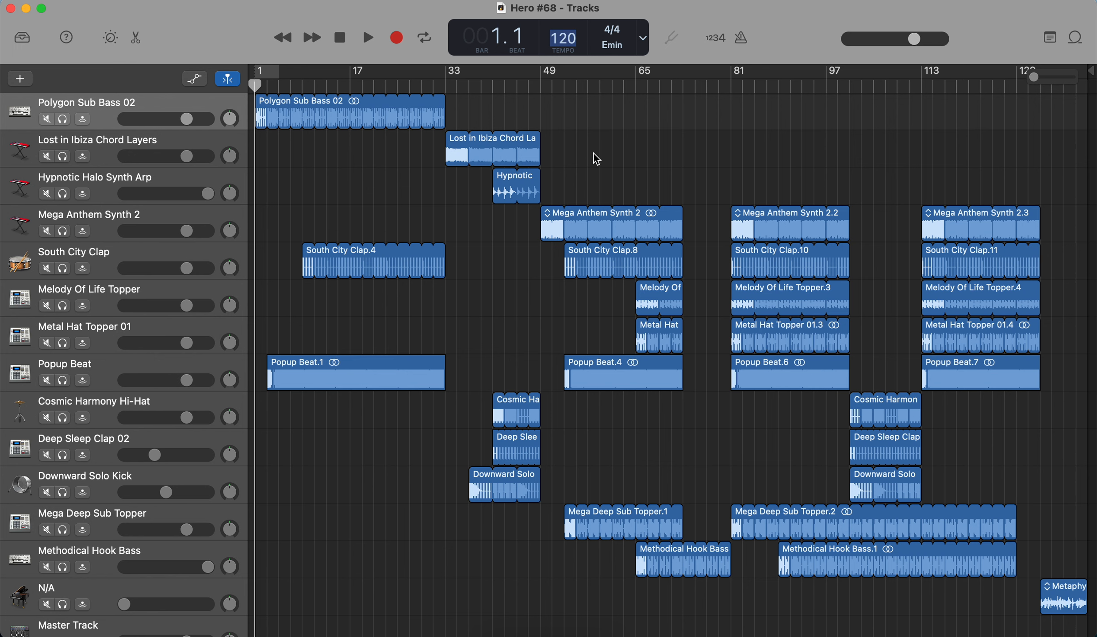
key("Return")
left_click(615, 49)
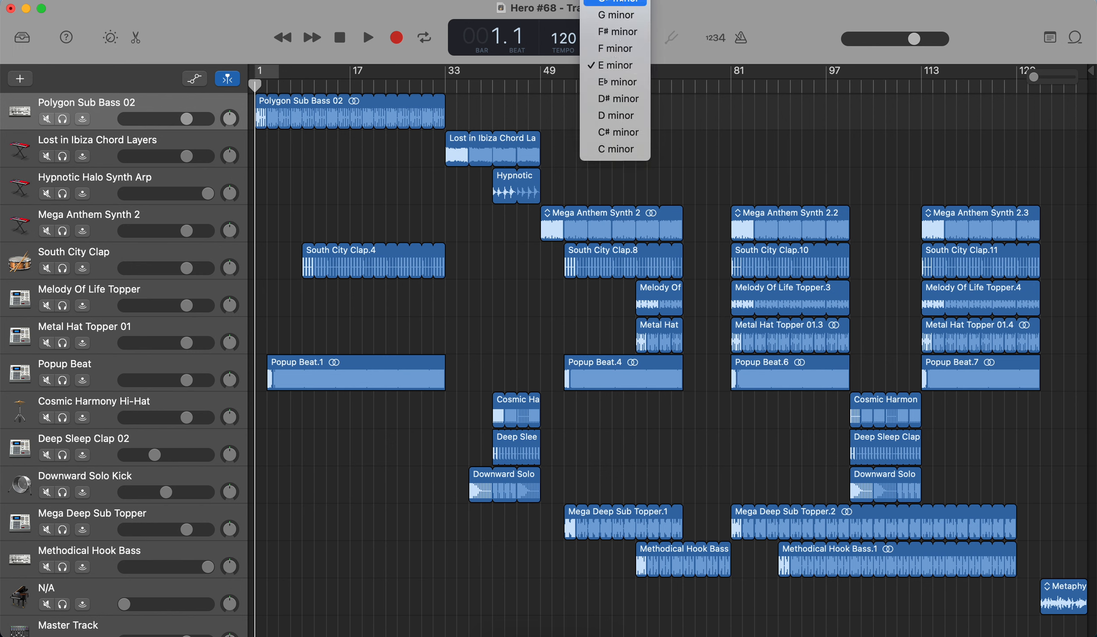
left_click(685, 188)
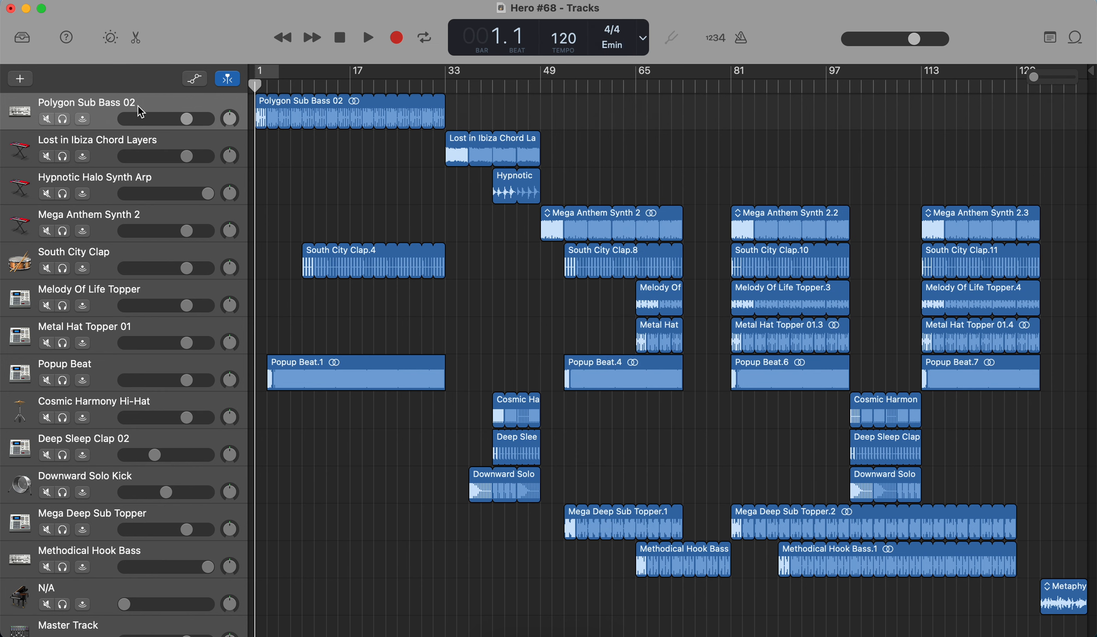
Step: Solo the Polygon Sub Bass 02 track, audition it from the start of the song, return the playhead to the start and unsolo the track
left_click(64, 121)
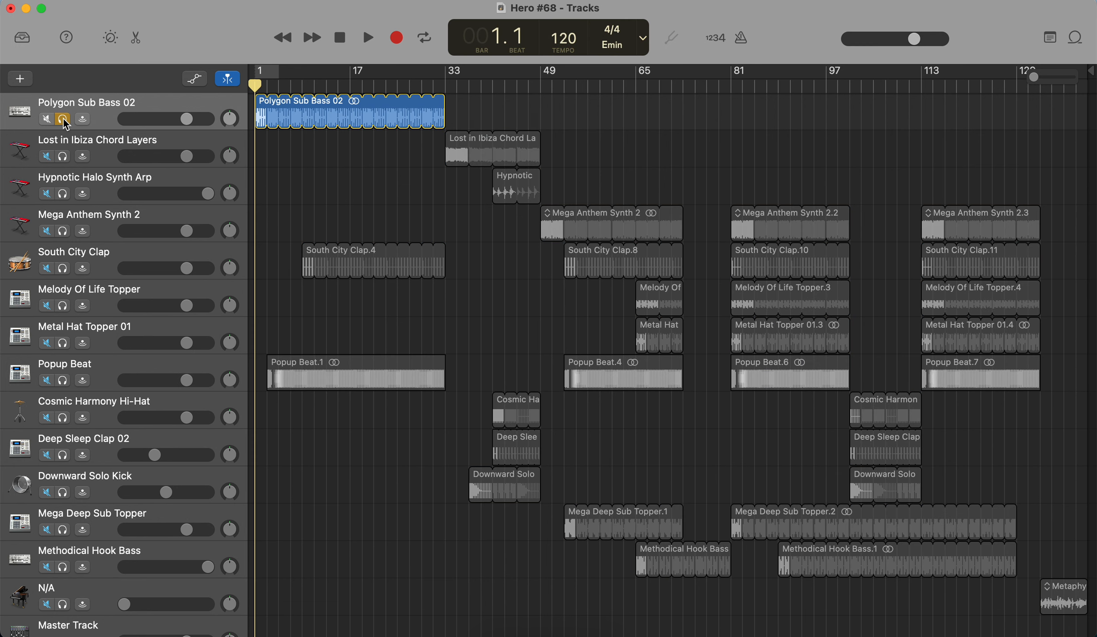
key("space")
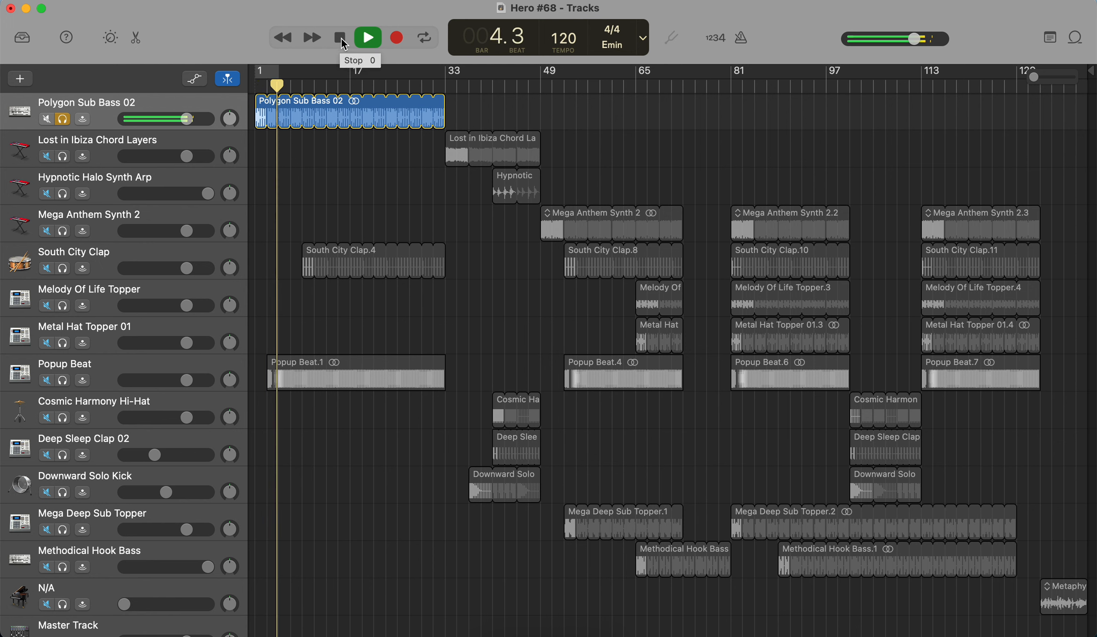
left_click(340, 39)
left_click(340, 38)
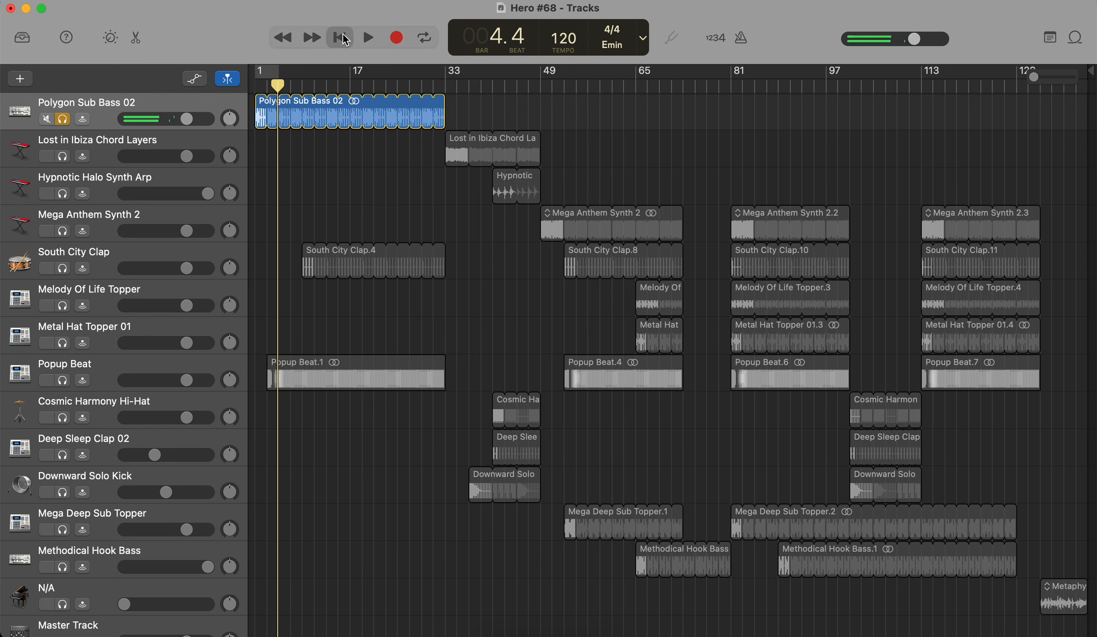
left_click(66, 120)
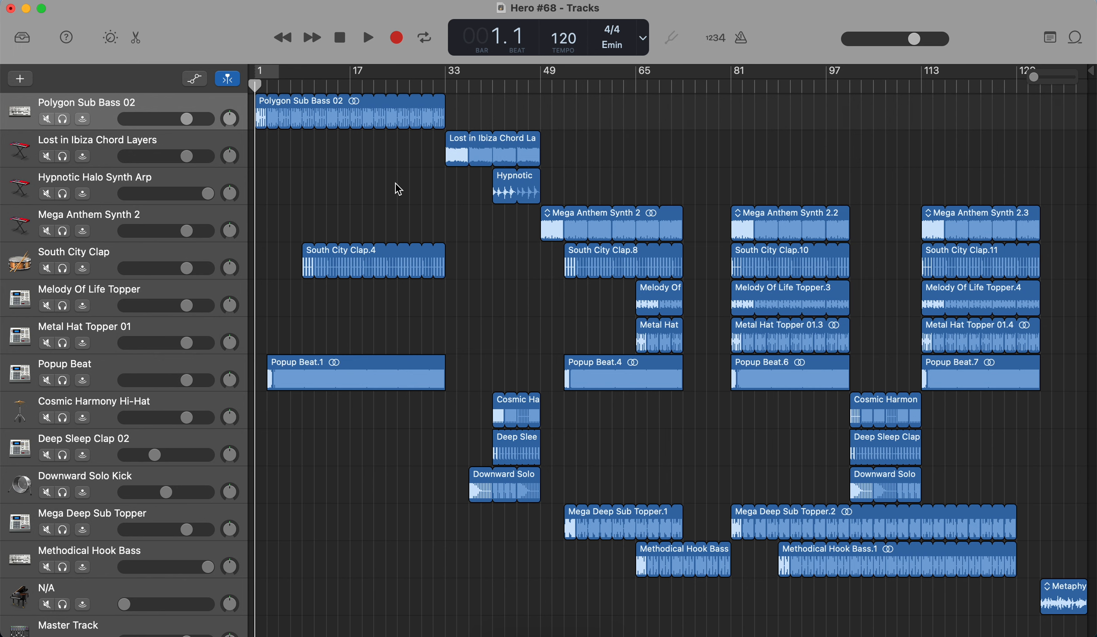
Step: Audition the Downward Solo Kick track soloed from bar 37, stop playback and unsolo it
scroll(398, 189, "down", 3)
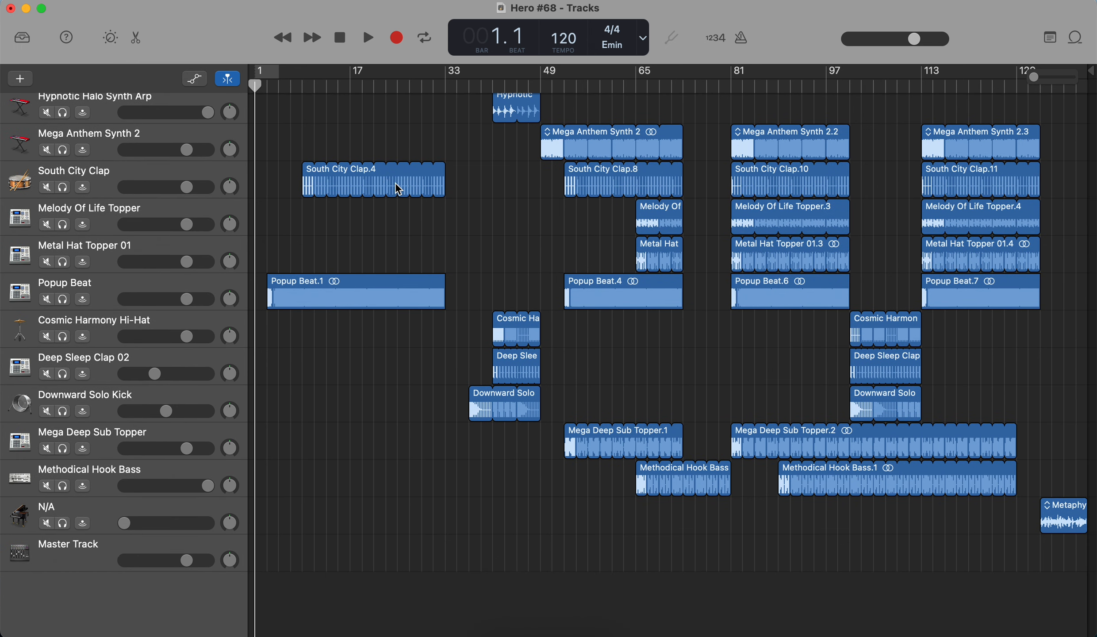
scroll(398, 189, "up", 3)
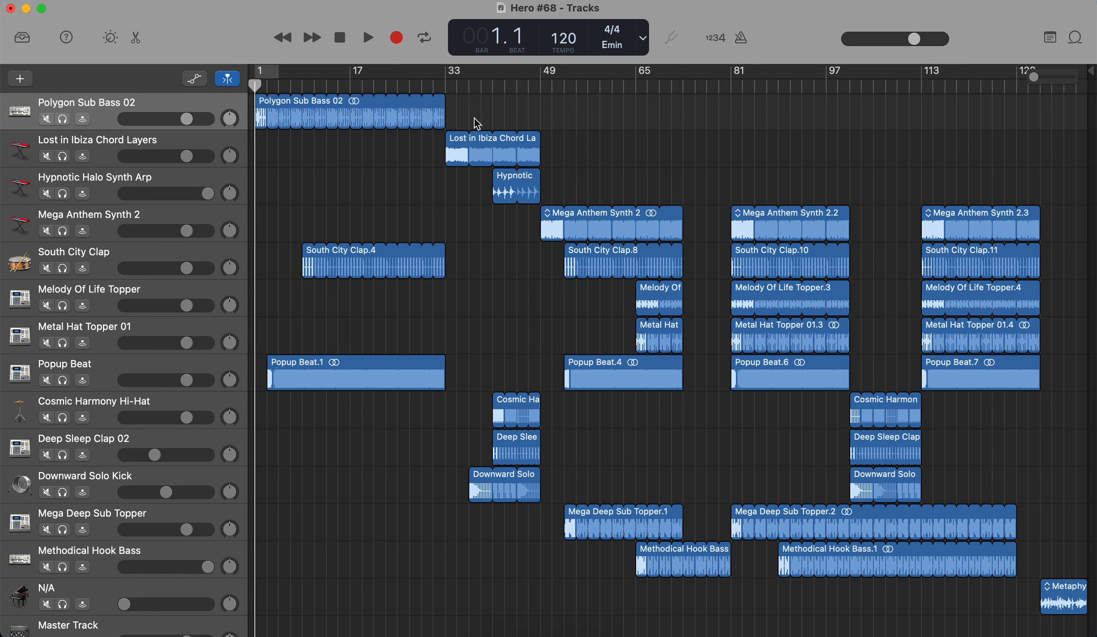
left_click(512, 86)
left_click_drag(512, 86, 470, 92)
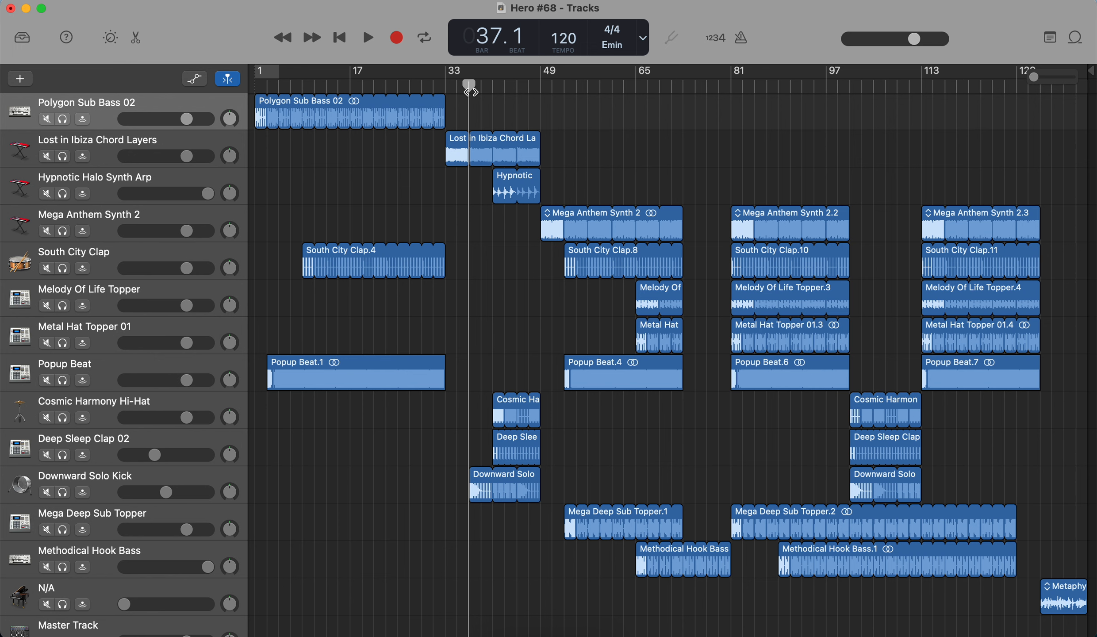
left_click(64, 494)
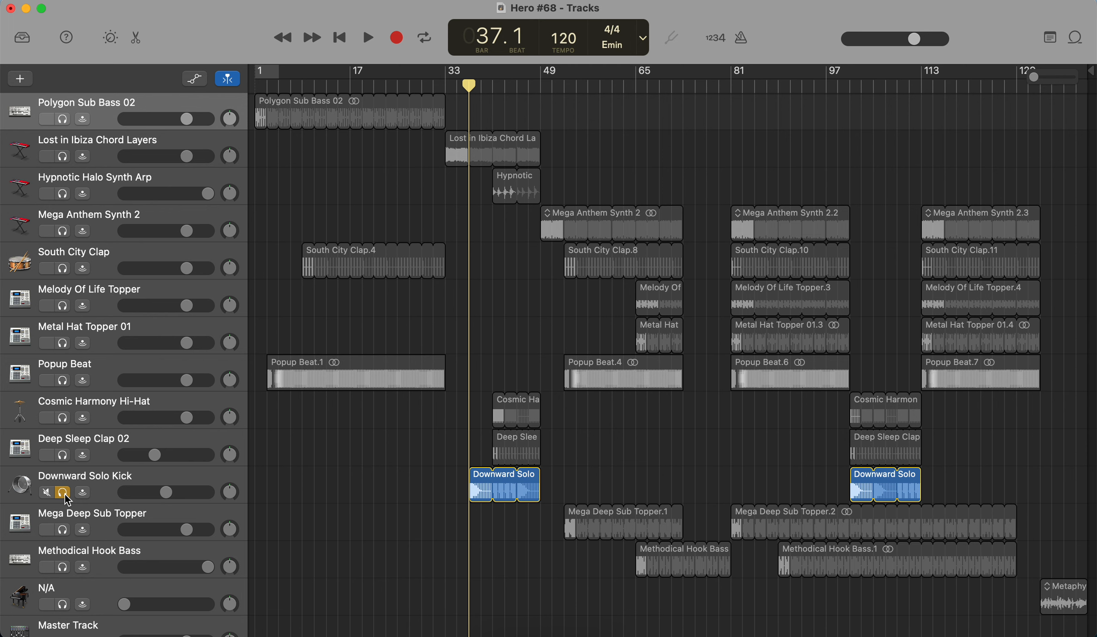
key("space")
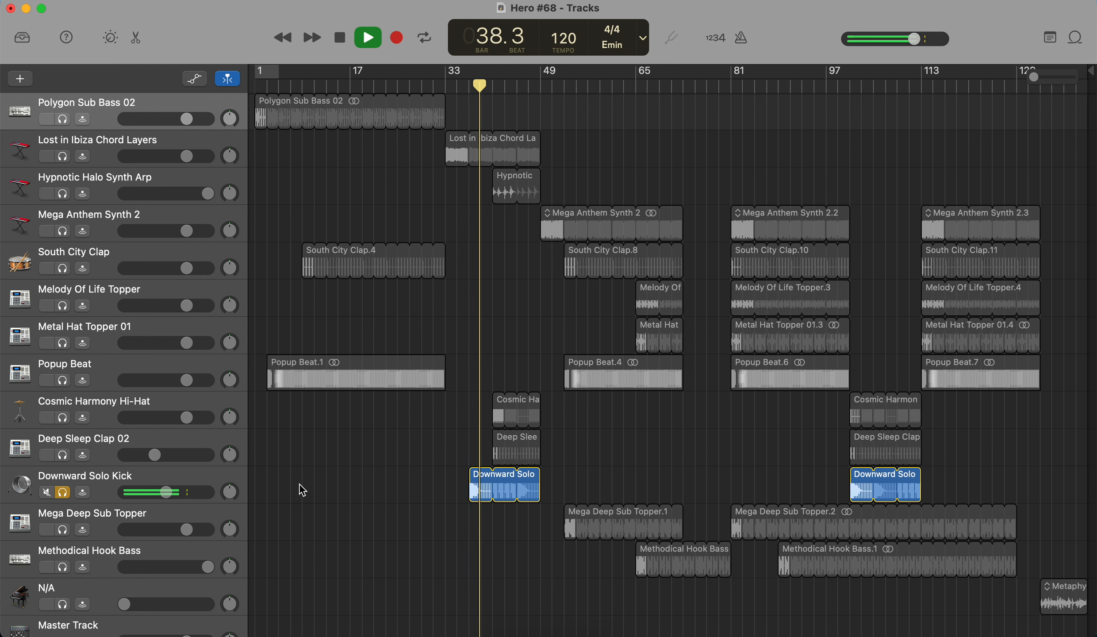
key("space")
left_click(65, 491)
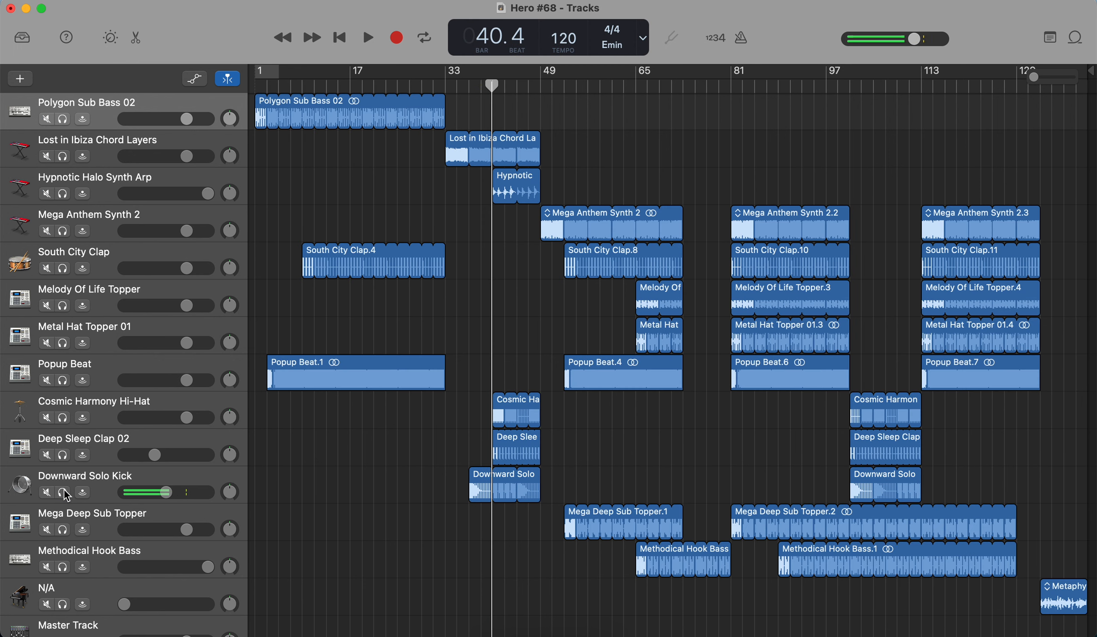
Step: Select the Downward Solo Kick track, return the playhead to bar 37 and show the track's plug-ins in the Smart Controls
left_click(150, 477)
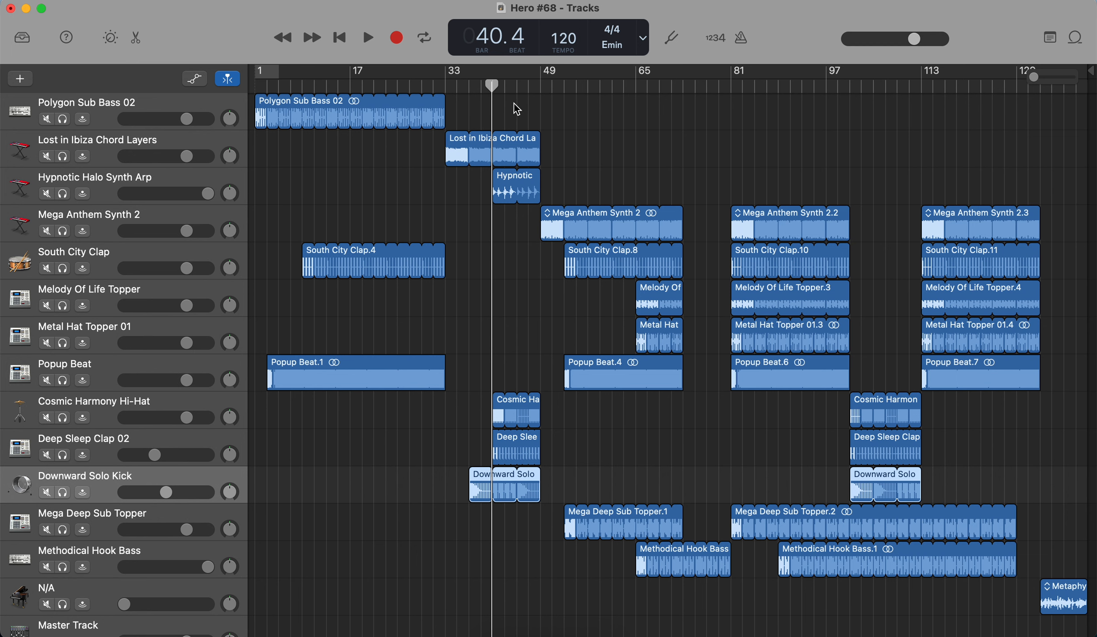
left_click(498, 87)
left_click_drag(499, 88, 471, 92)
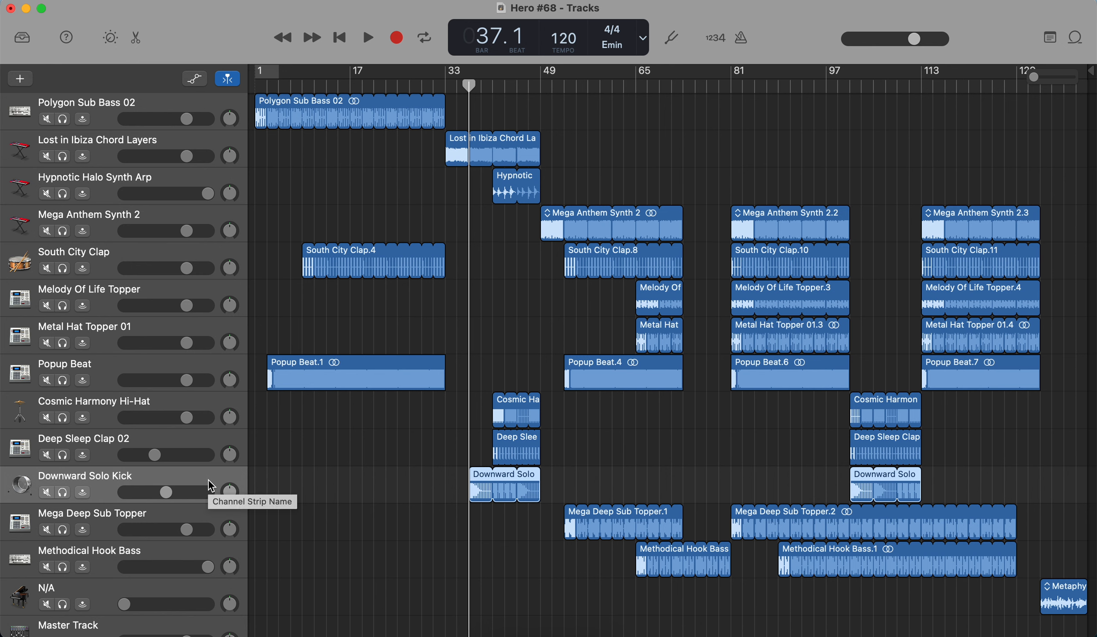
key("b")
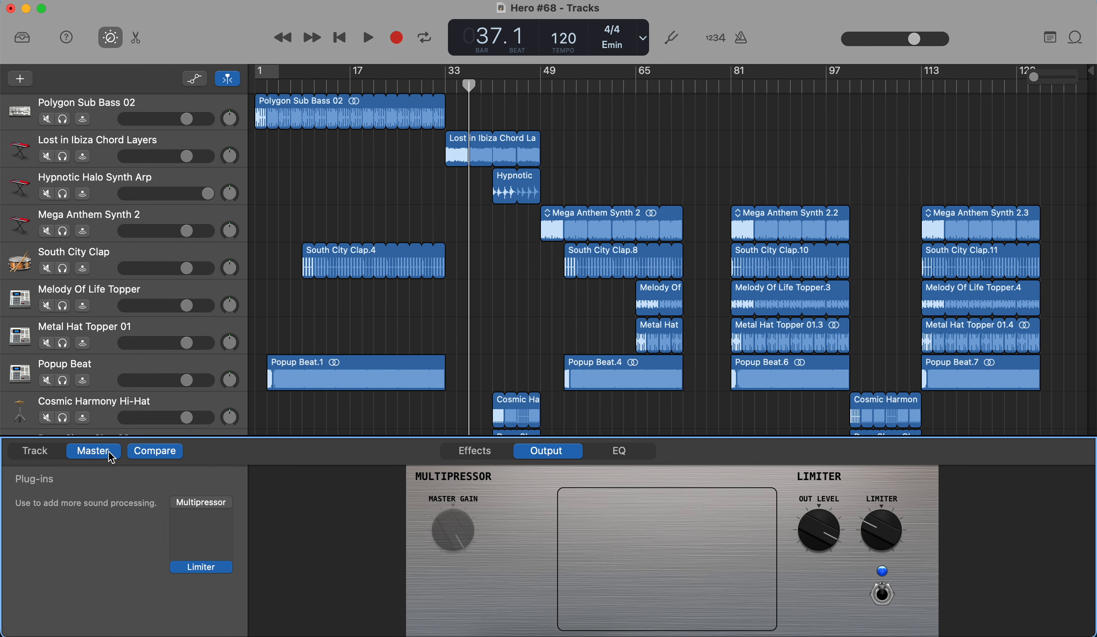
left_click(35, 451)
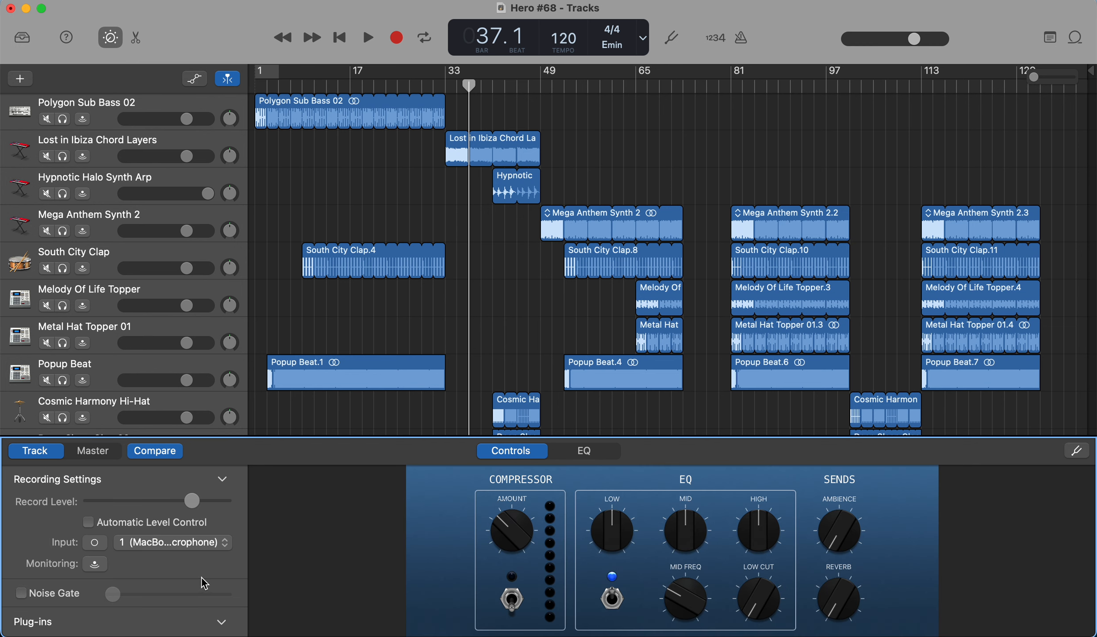
scroll(203, 592, "down", 5)
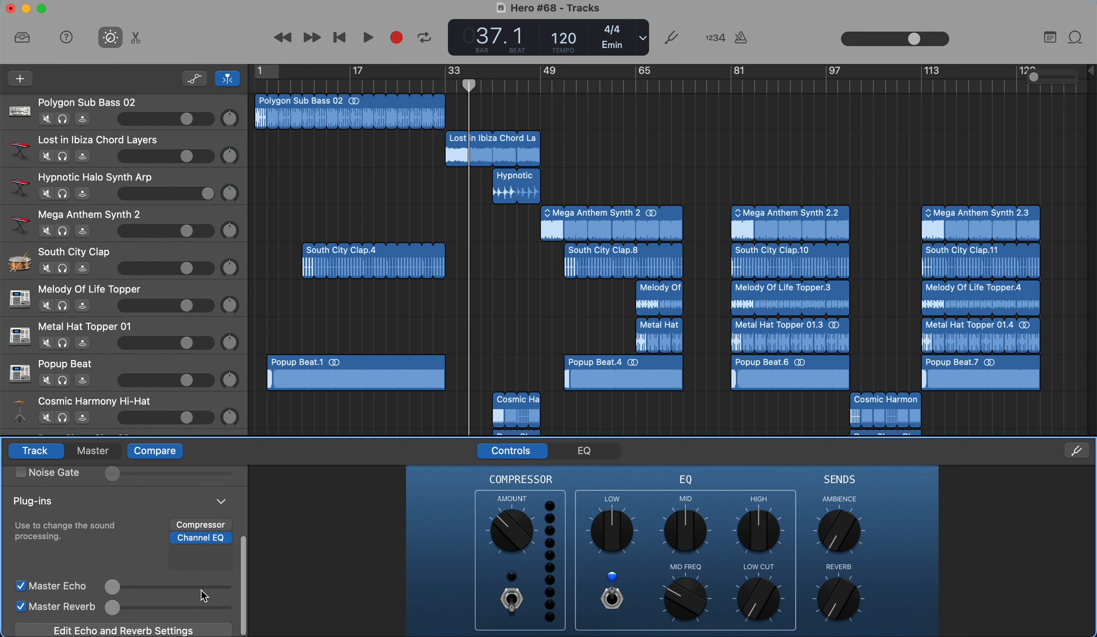
mouse_move(205, 541)
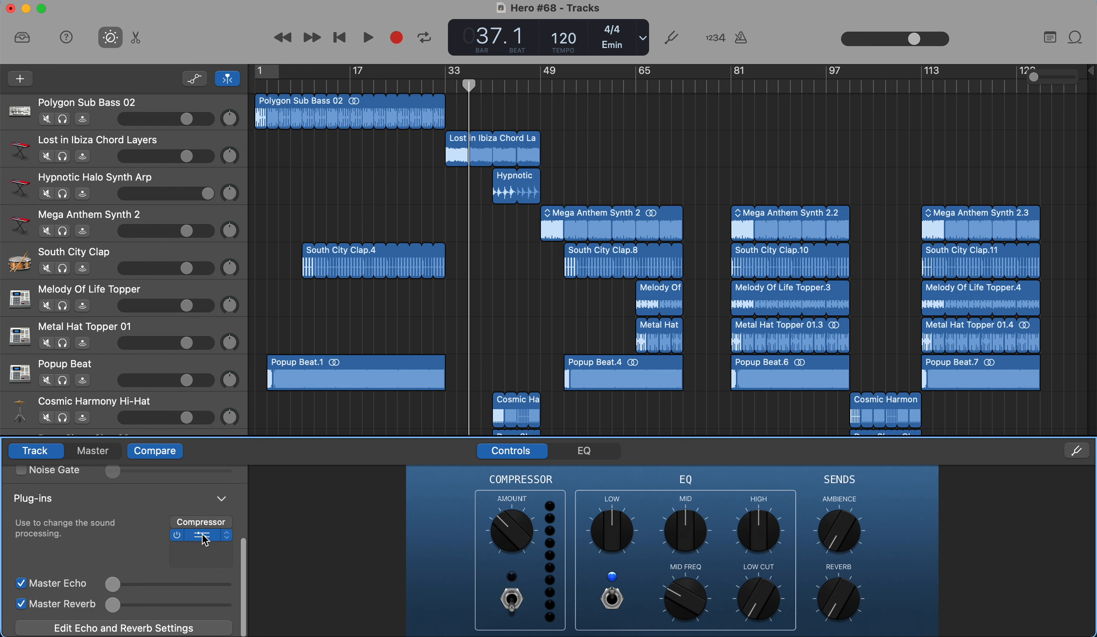
scroll(312, 403, "down", 5)
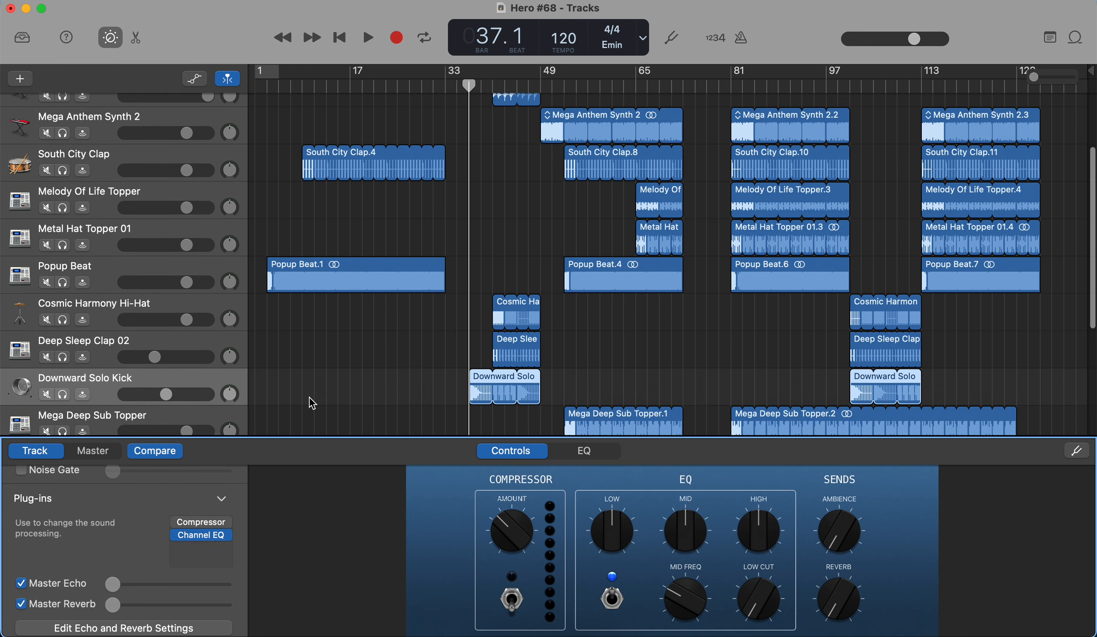
Step: Solo the Downward Solo Kick track, open its Channel EQ and play the kick from bar 37 with the Analyzer on
left_click(64, 395)
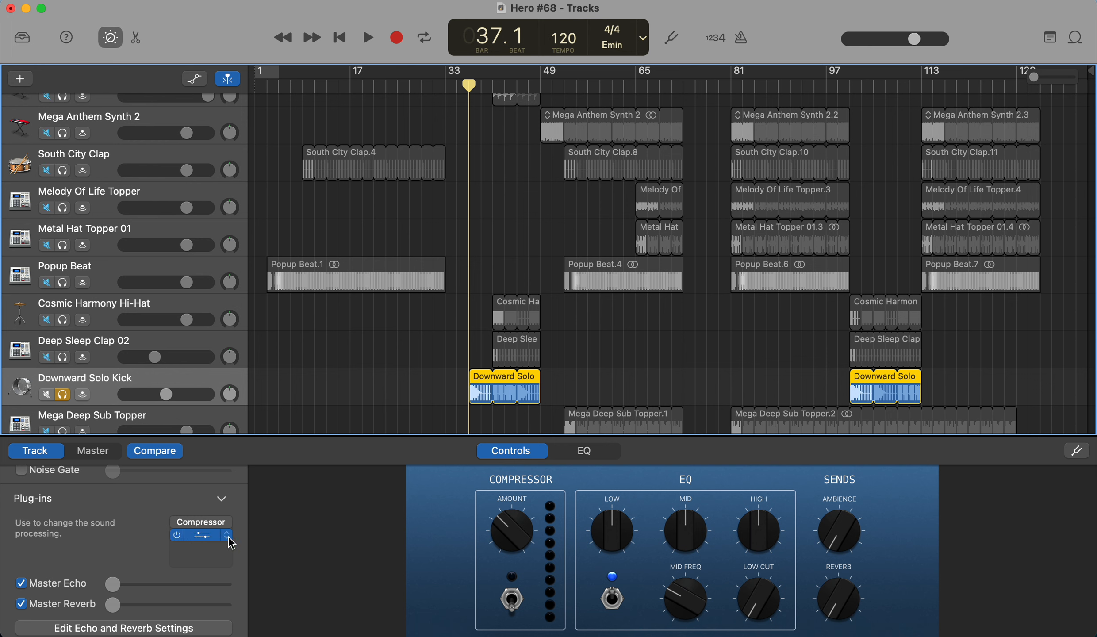
left_click(202, 536)
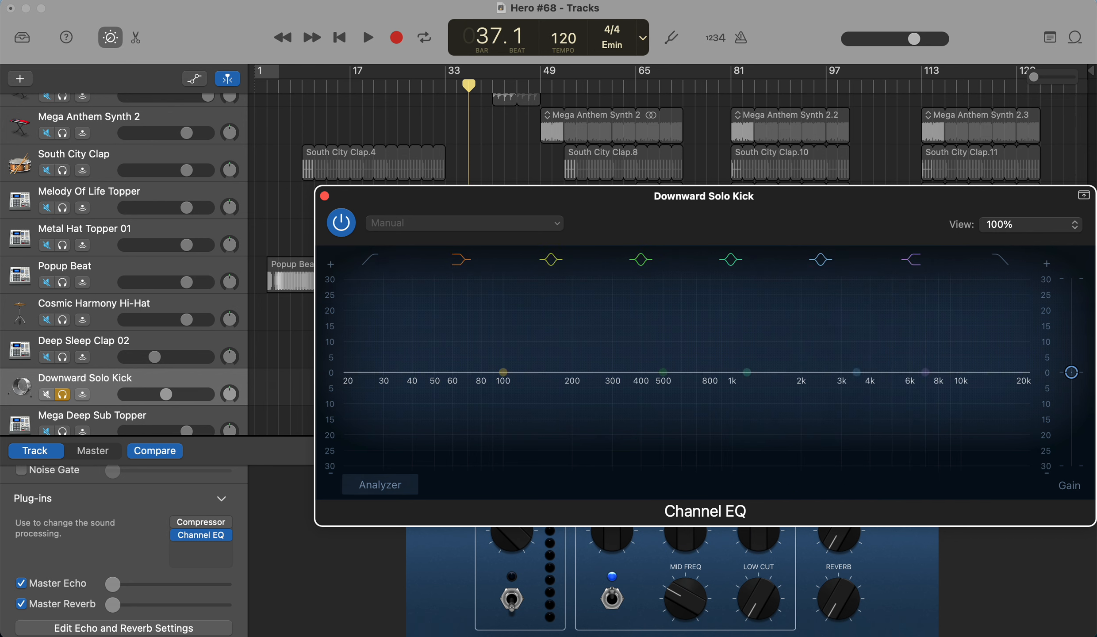
left_click(384, 490)
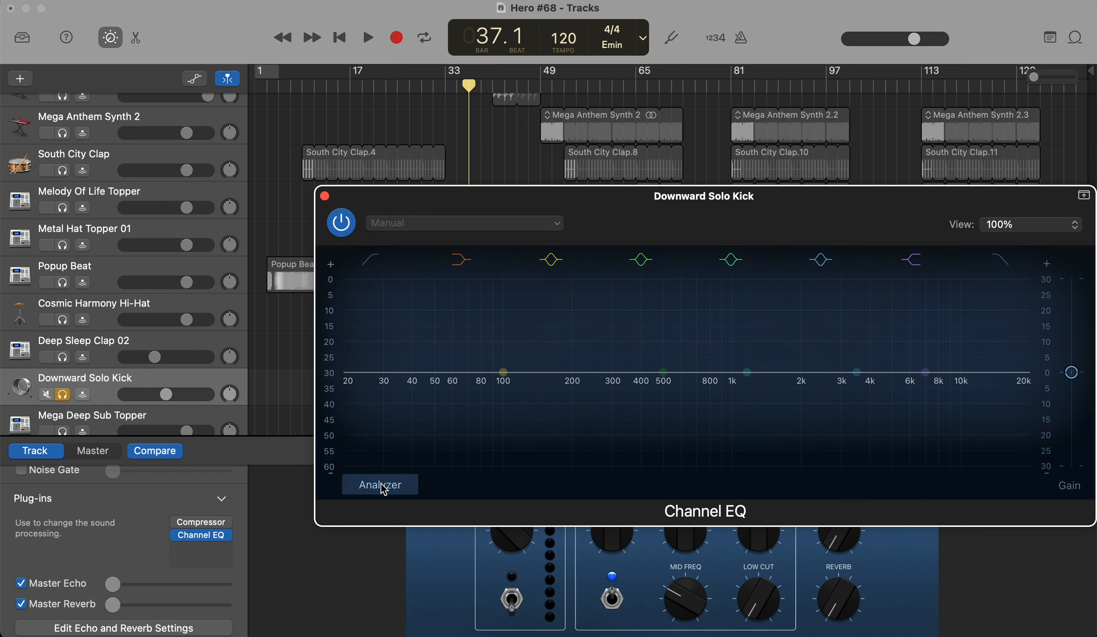
key("space")
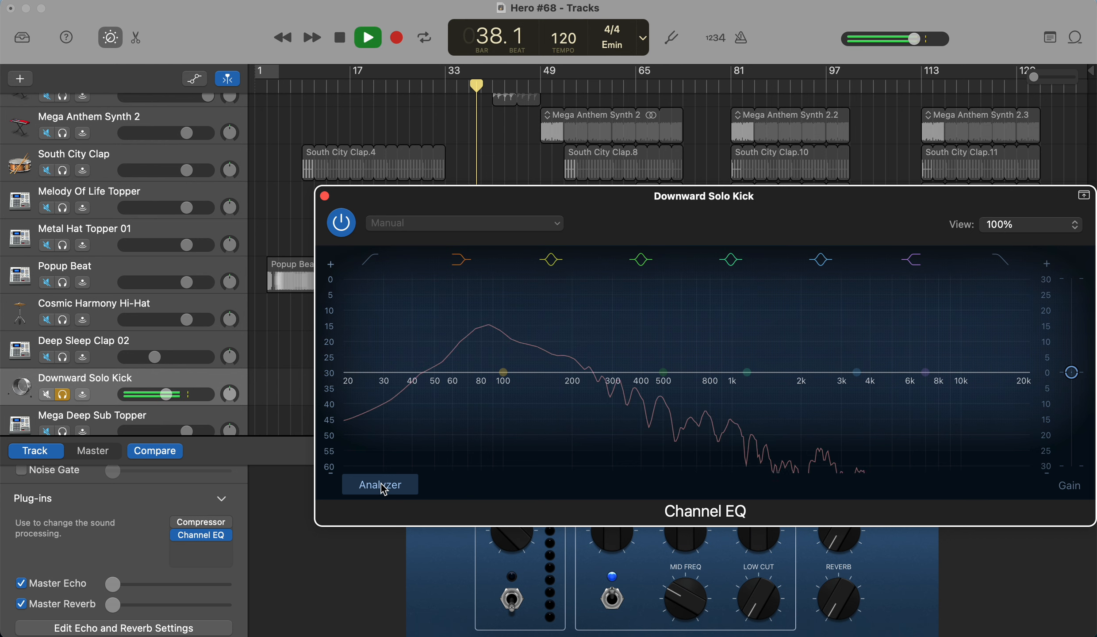
key("space")
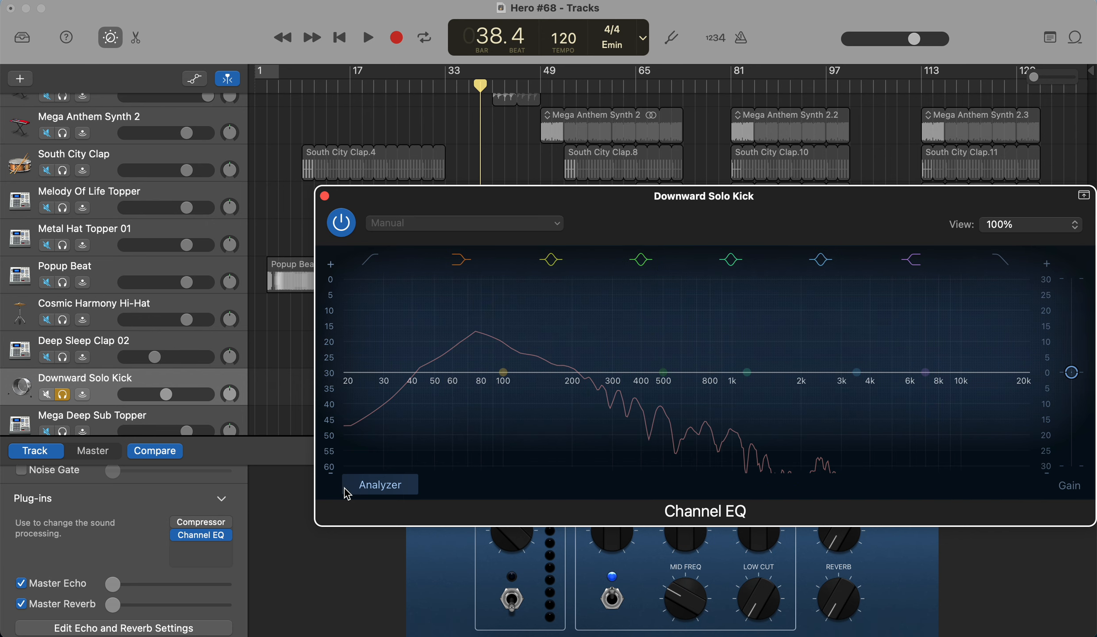
Step: Turn off the Downward Solo Kick's Channel EQ, and close the plug-in window and the Smart Controls
left_click(351, 226)
left_click(325, 196)
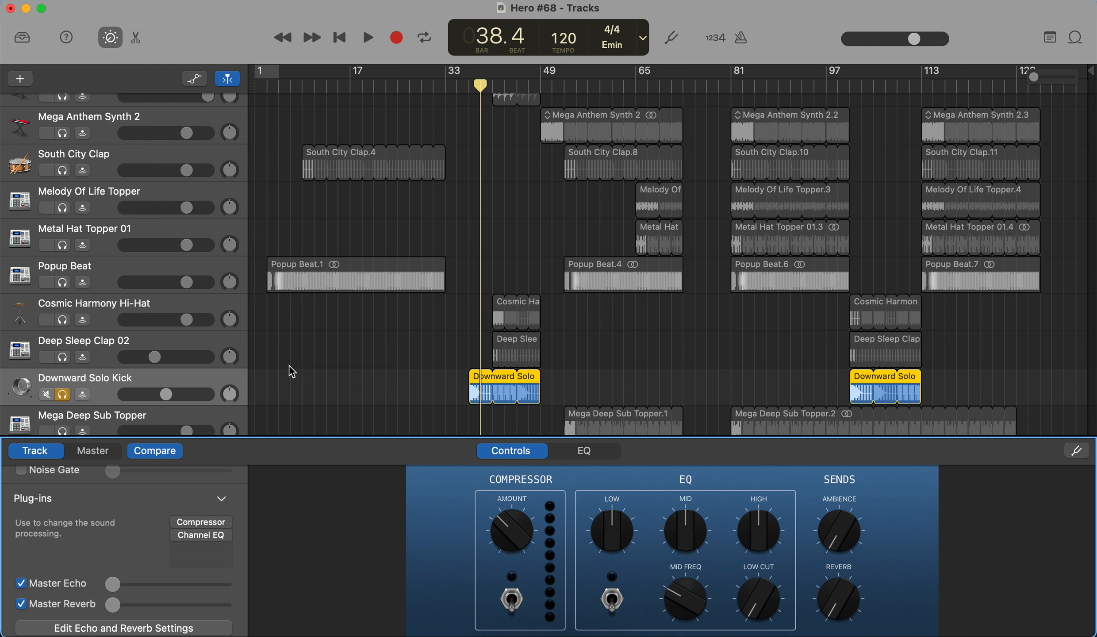
key("b")
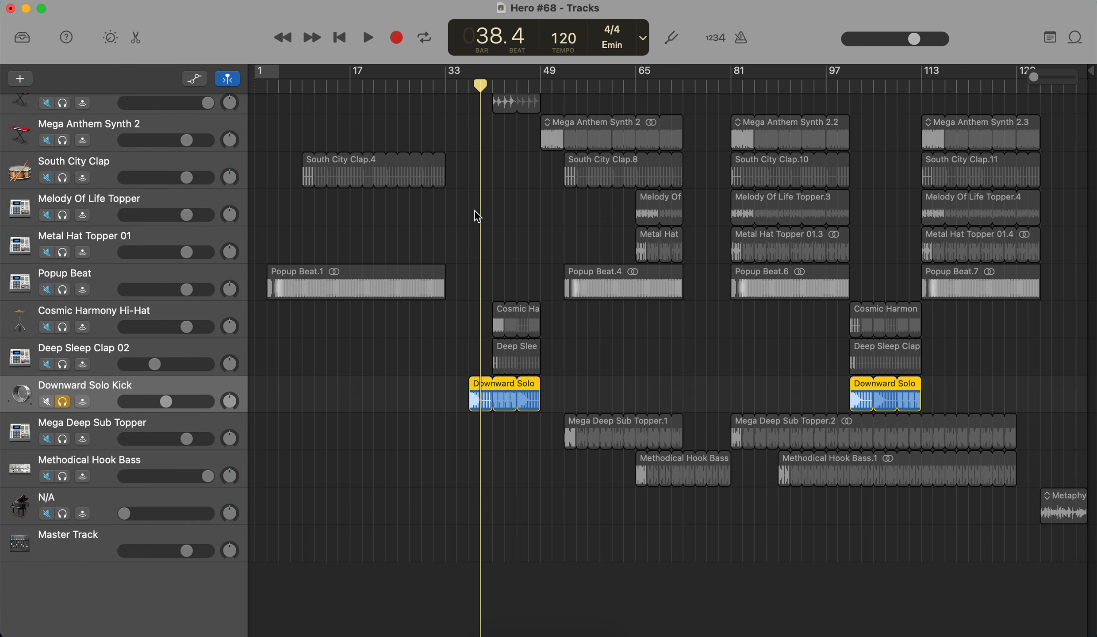
Step: Select the South City Clap track, move the playhead to its first region at bar 9 and unsolo the Downward Solo Kick
scroll(475, 211, "up", 3)
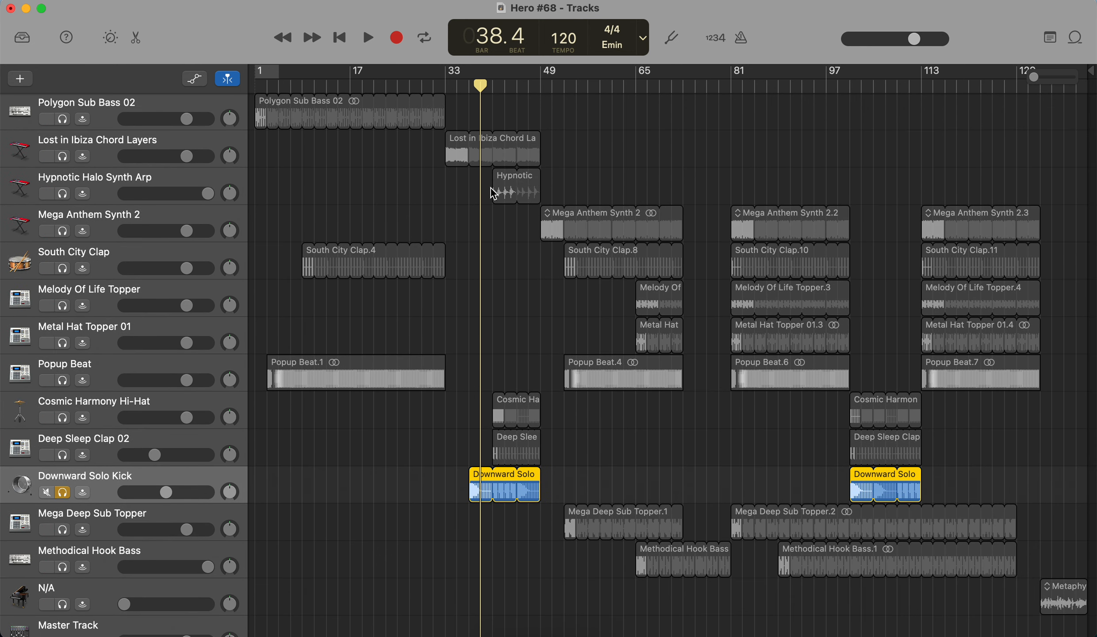
left_click_drag(514, 91, 493, 87)
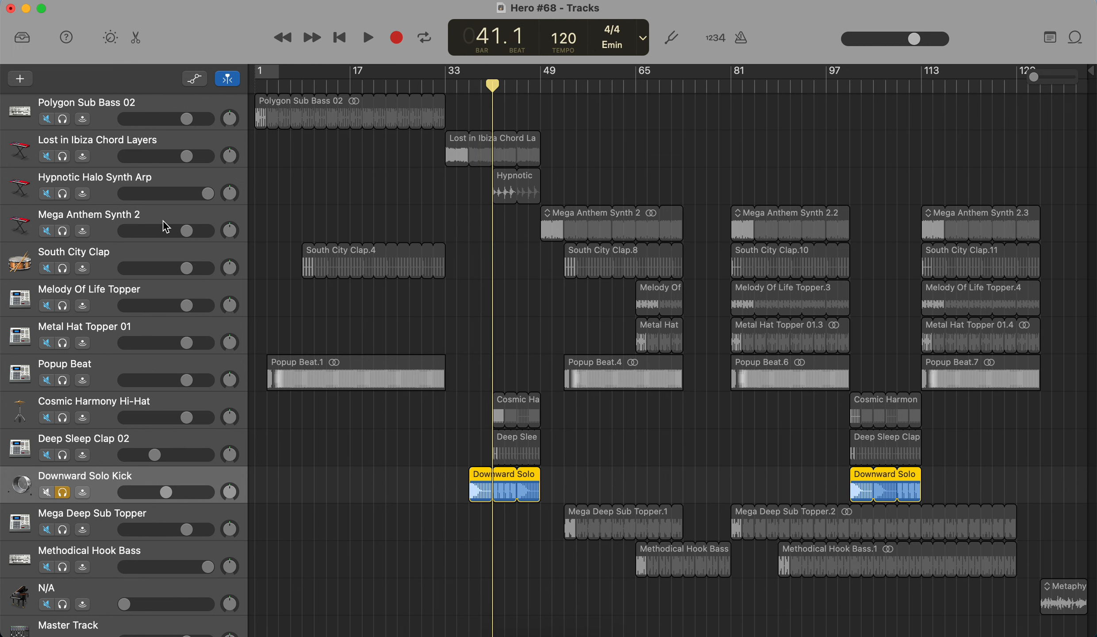
left_click(138, 252)
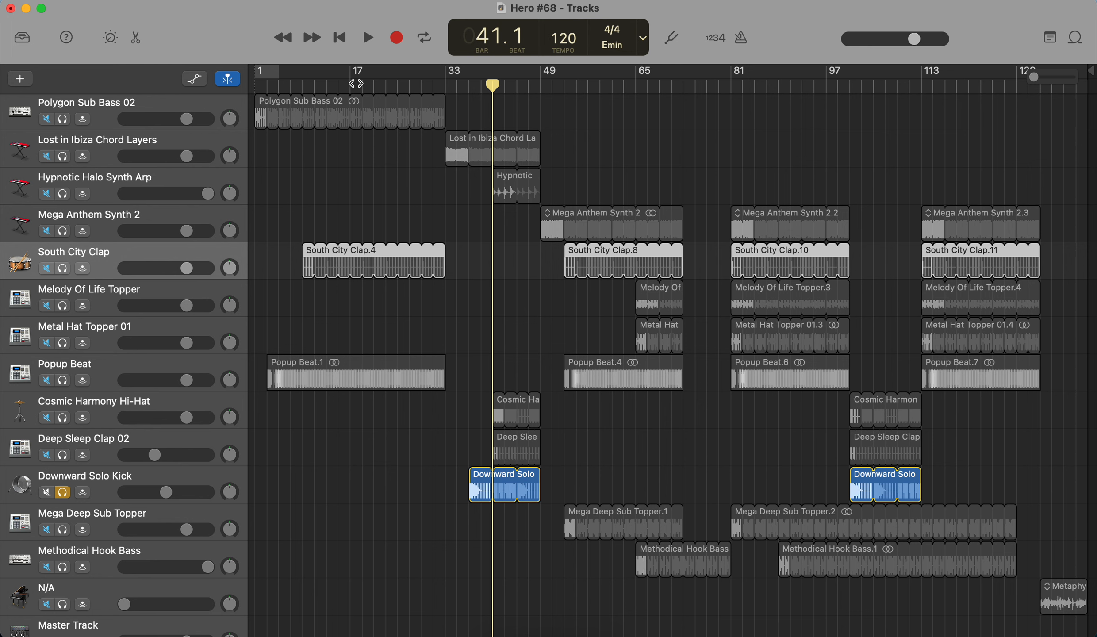
left_click_drag(356, 83, 303, 84)
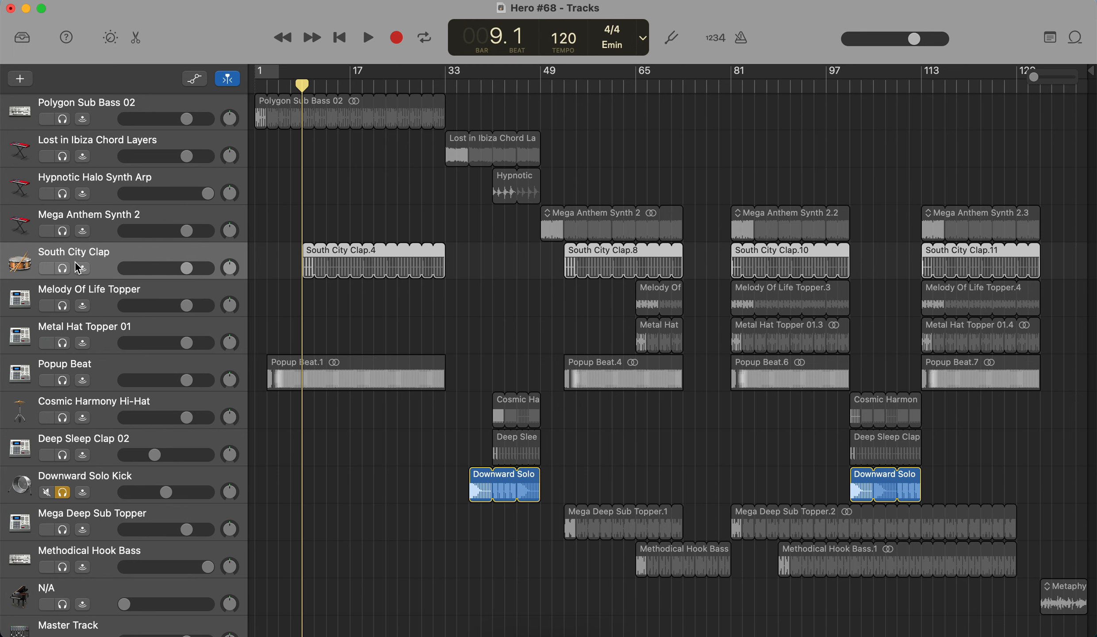
left_click(64, 494)
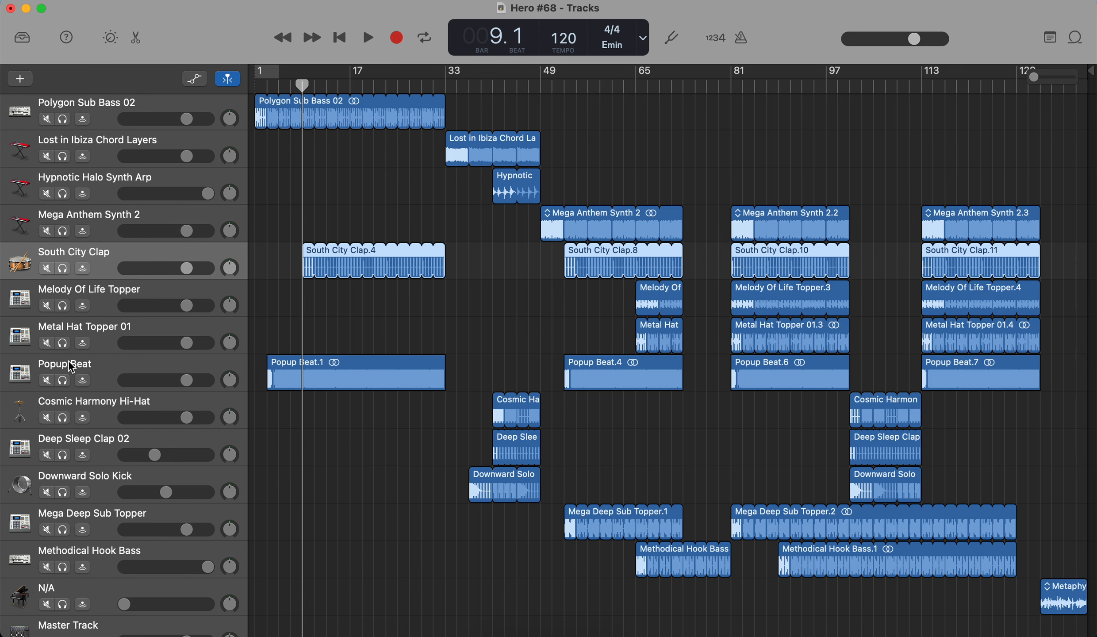
Step: Solo the South City Clap track, audition it from bar 9 and stop playback
left_click(63, 268)
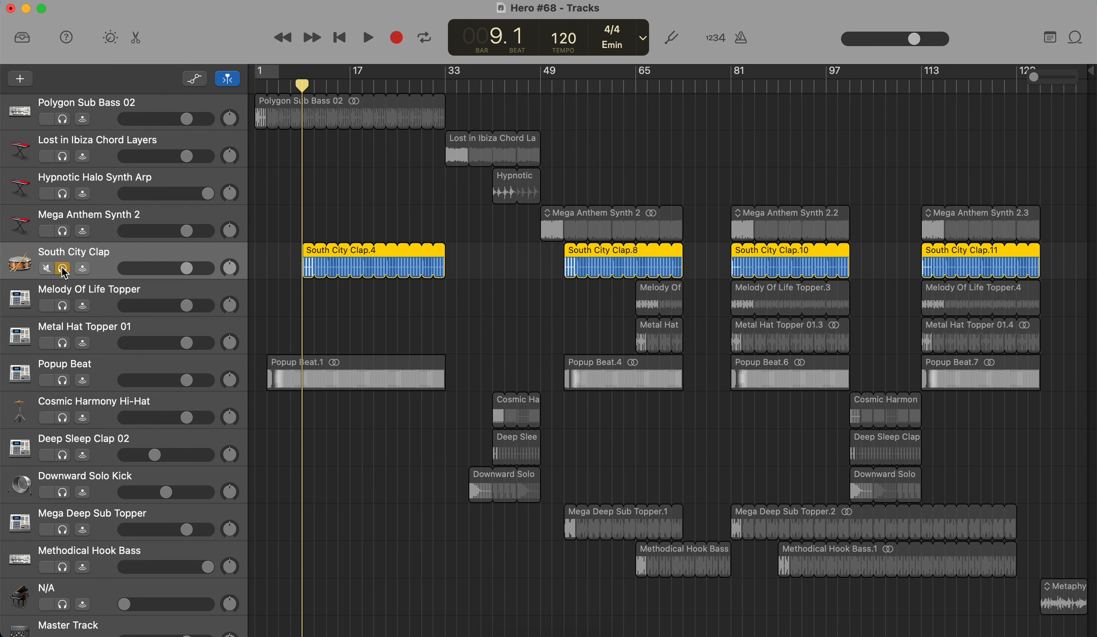
key("space")
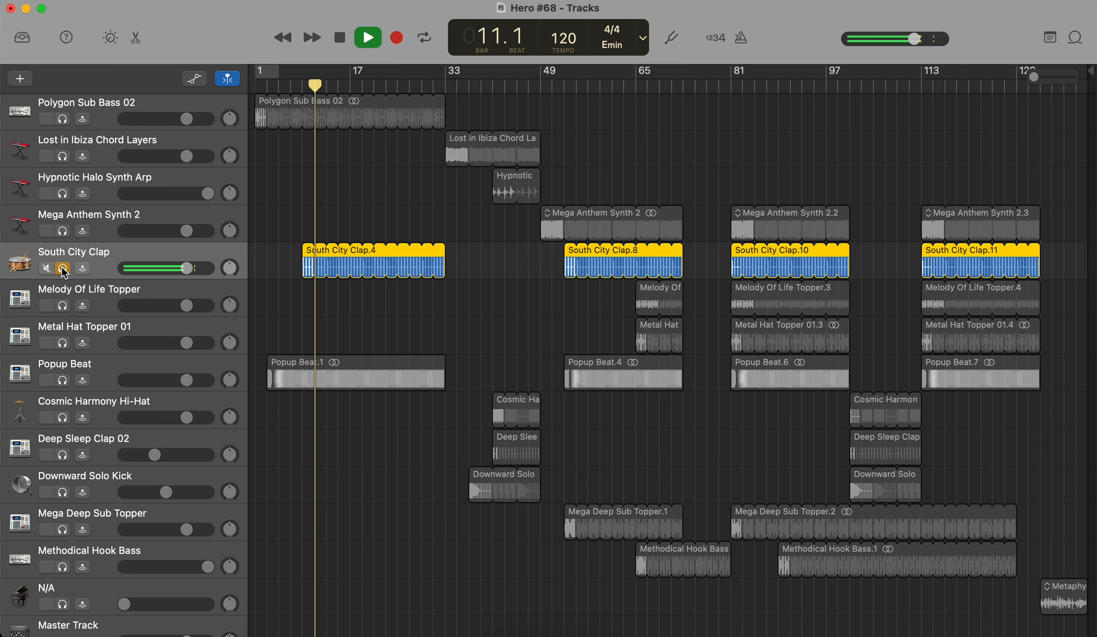
key("space")
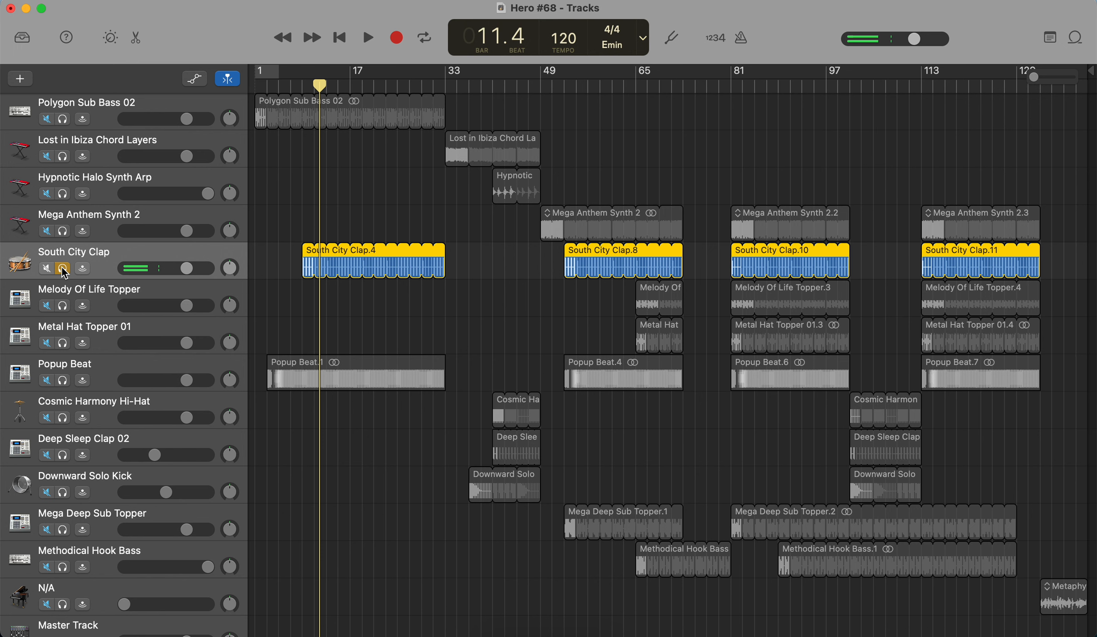
Step: Solo Popup Beat as well, audition it together with the South City Clap, stop playback and unsolo the clap
left_click(63, 380)
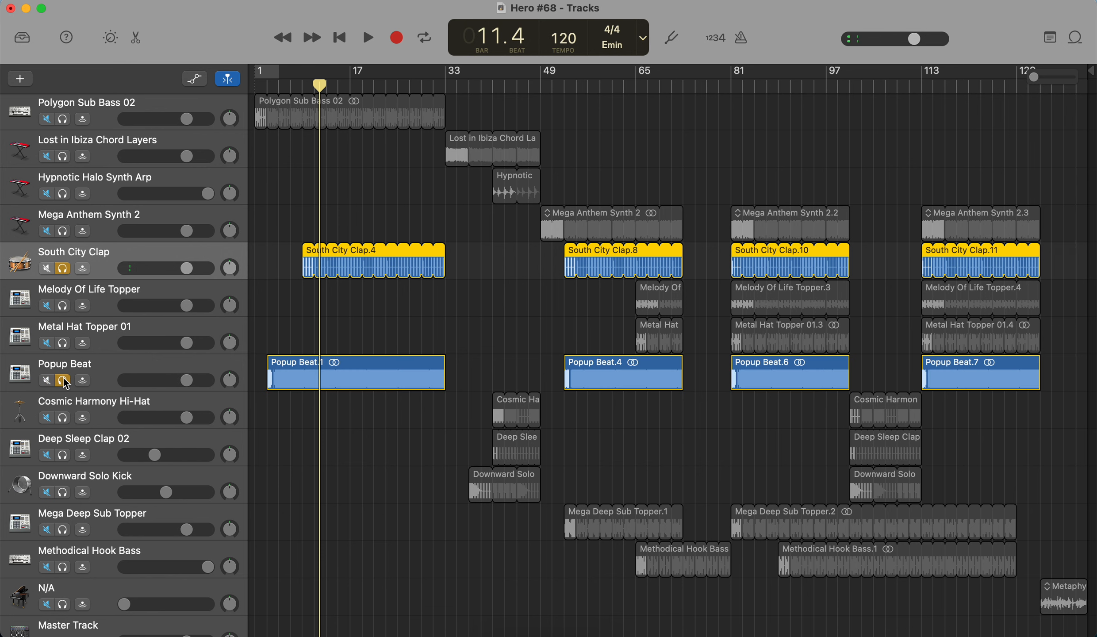
key("space")
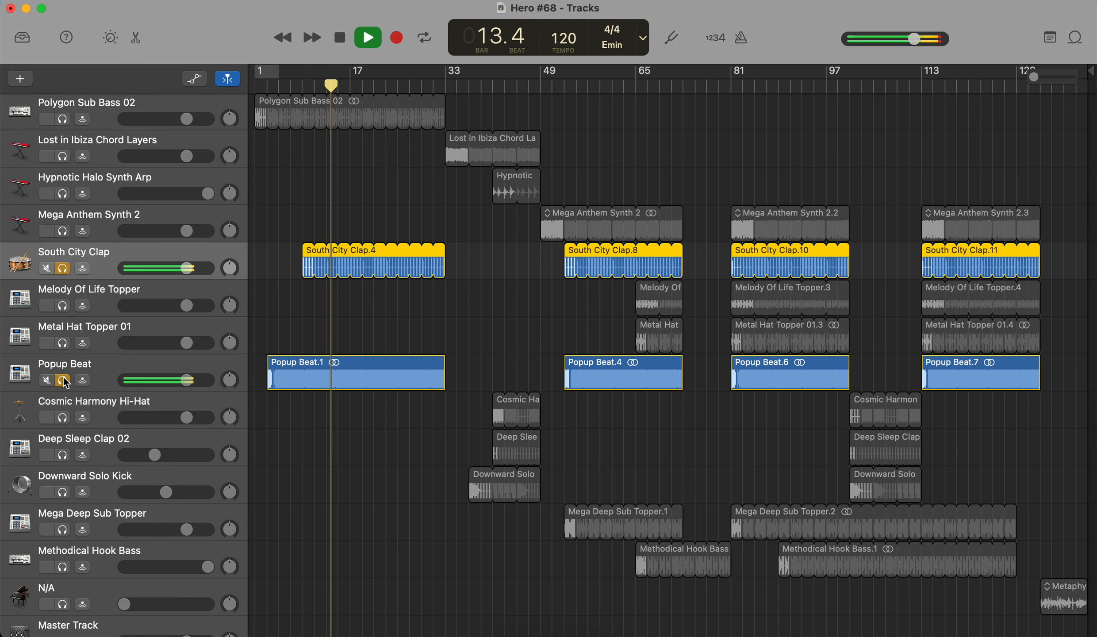
key("space")
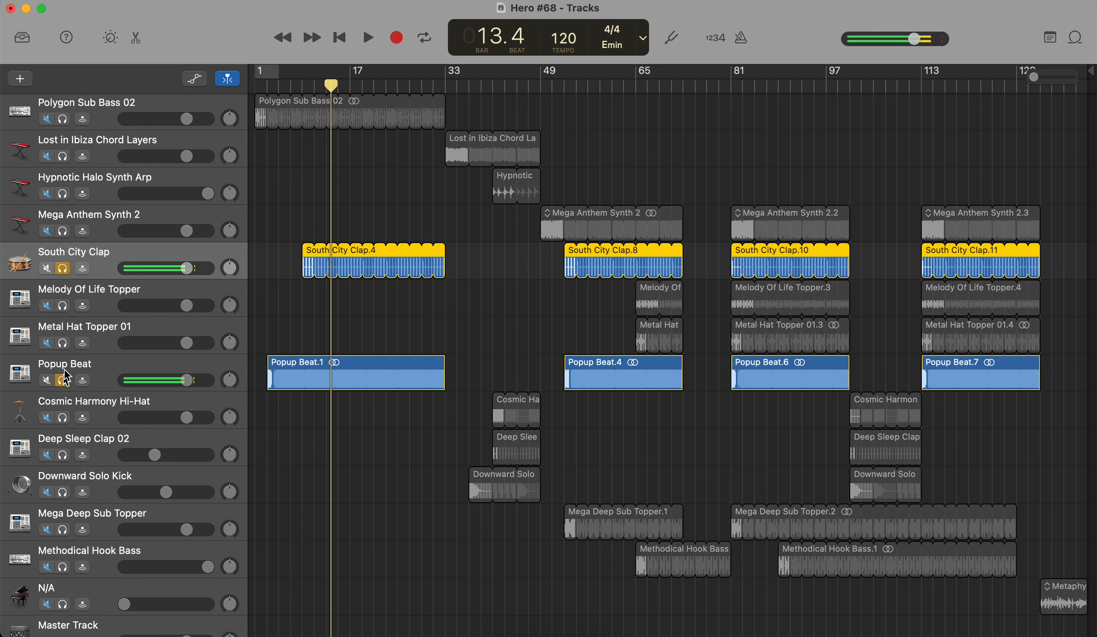
left_click(64, 269)
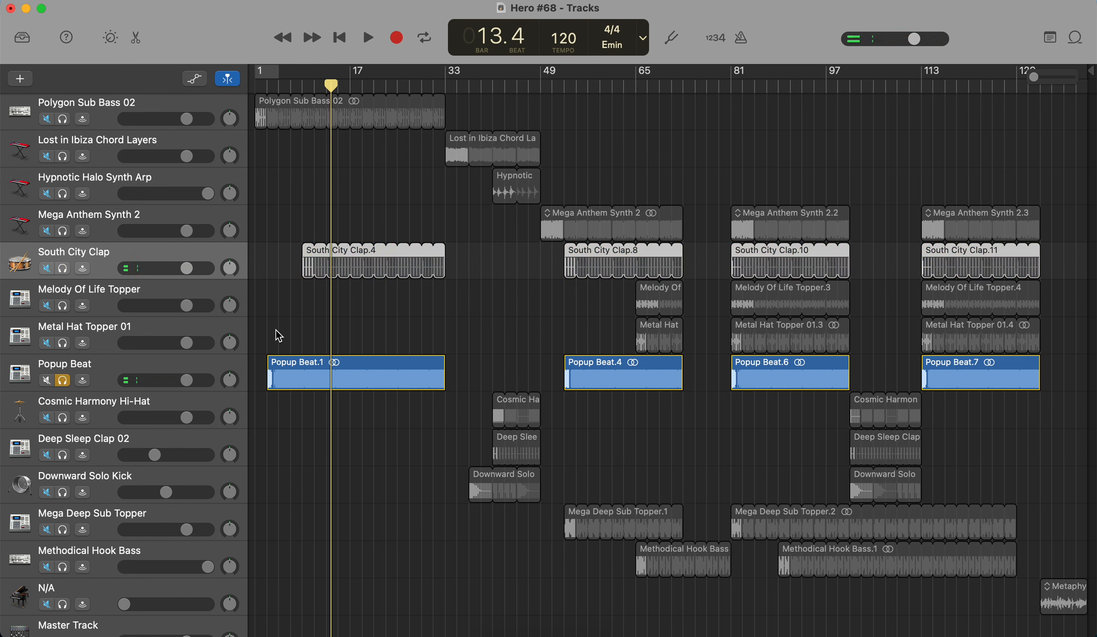
Step: Select the Popup Beat track, move the playhead to the start of its first region at bar 3 and unsolo the track
left_click(174, 365)
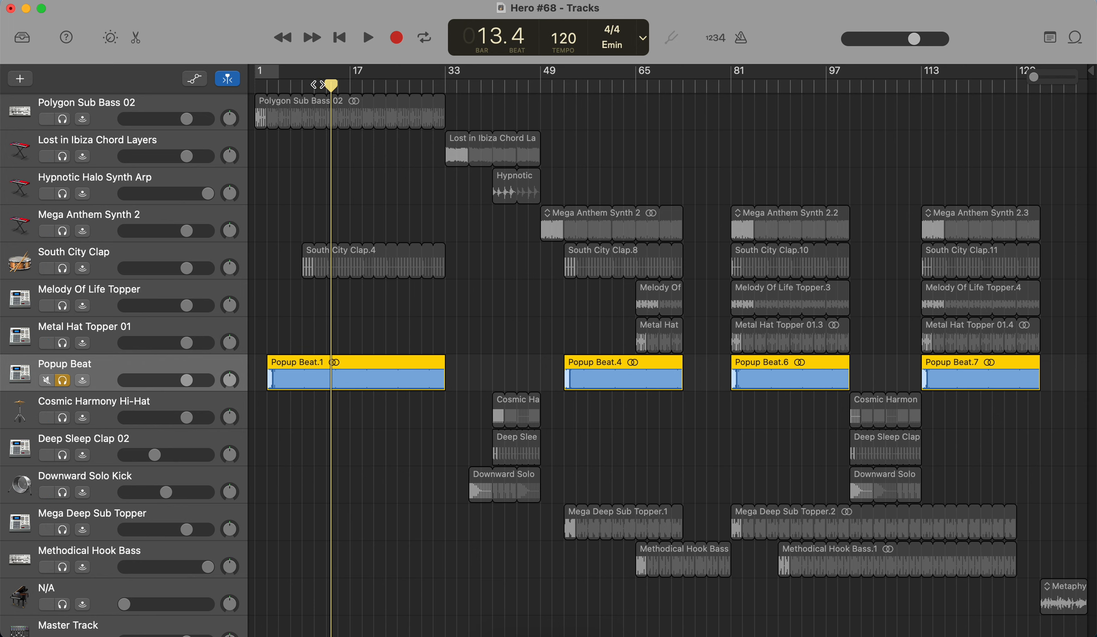
left_click_drag(327, 85, 267, 85)
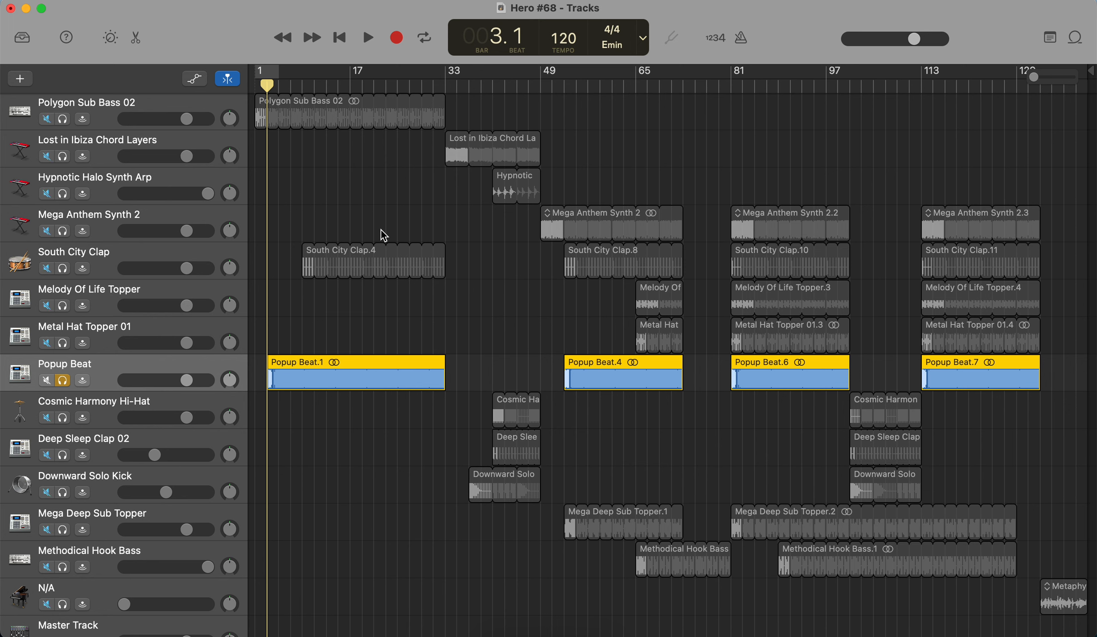
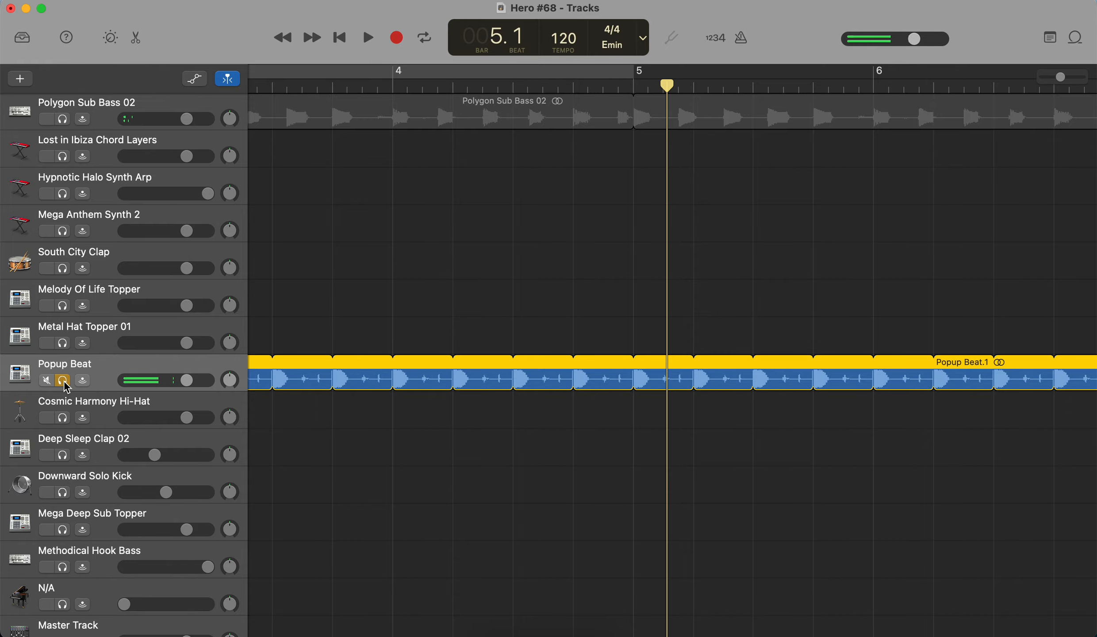
left_click(63, 381)
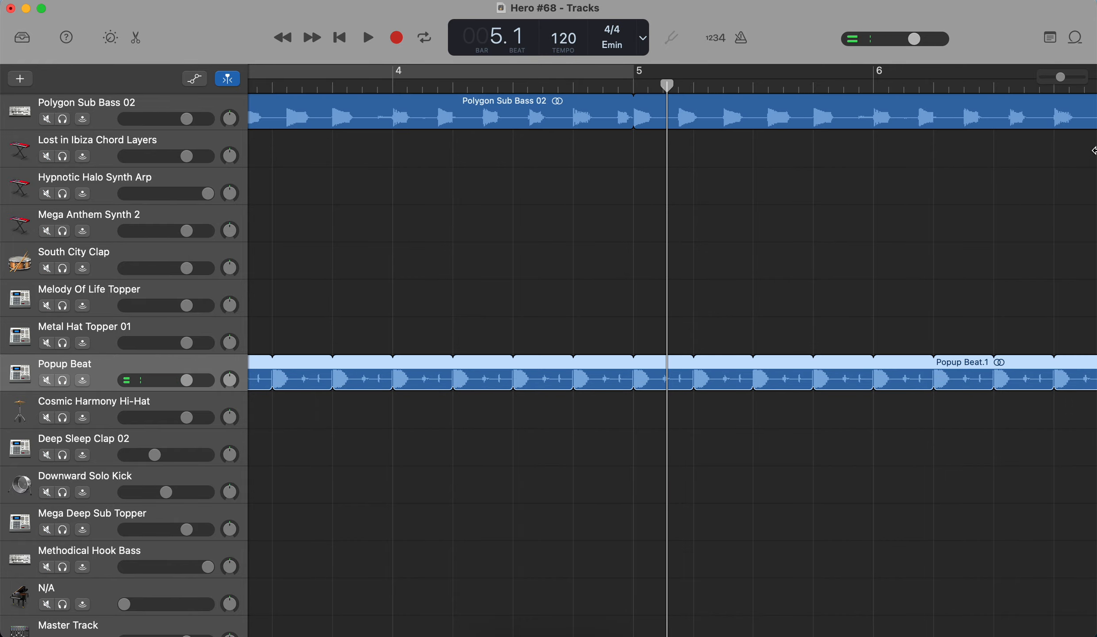
Step: Select and solo the Melody Of Life Topper track, audition it from bar 81 and stop playback
left_click_drag(1060, 88, 1033, 82)
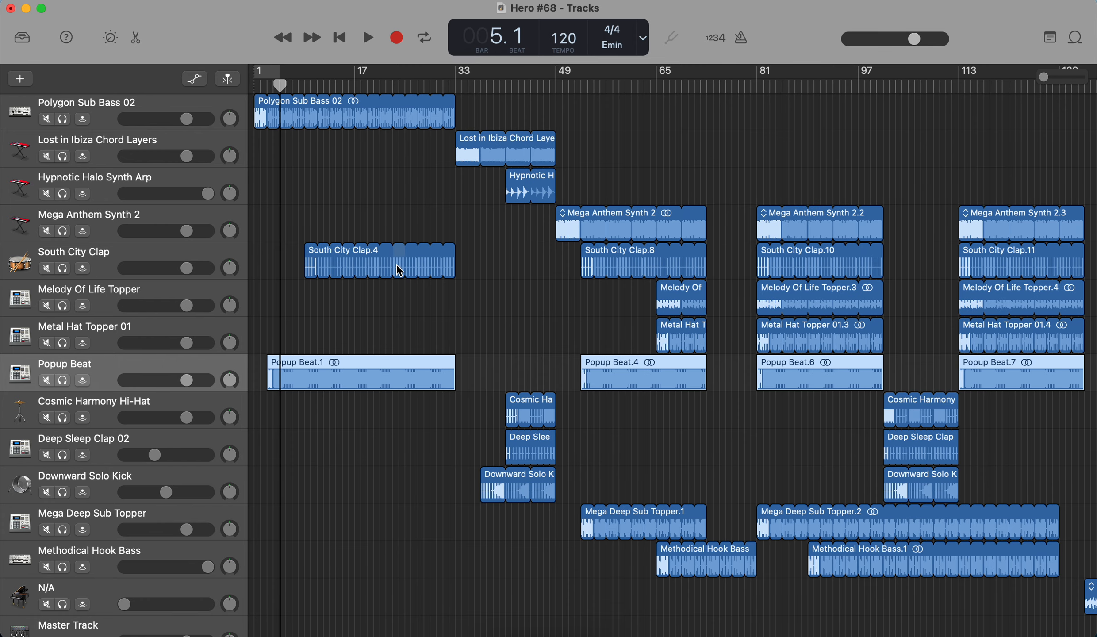
left_click(111, 296)
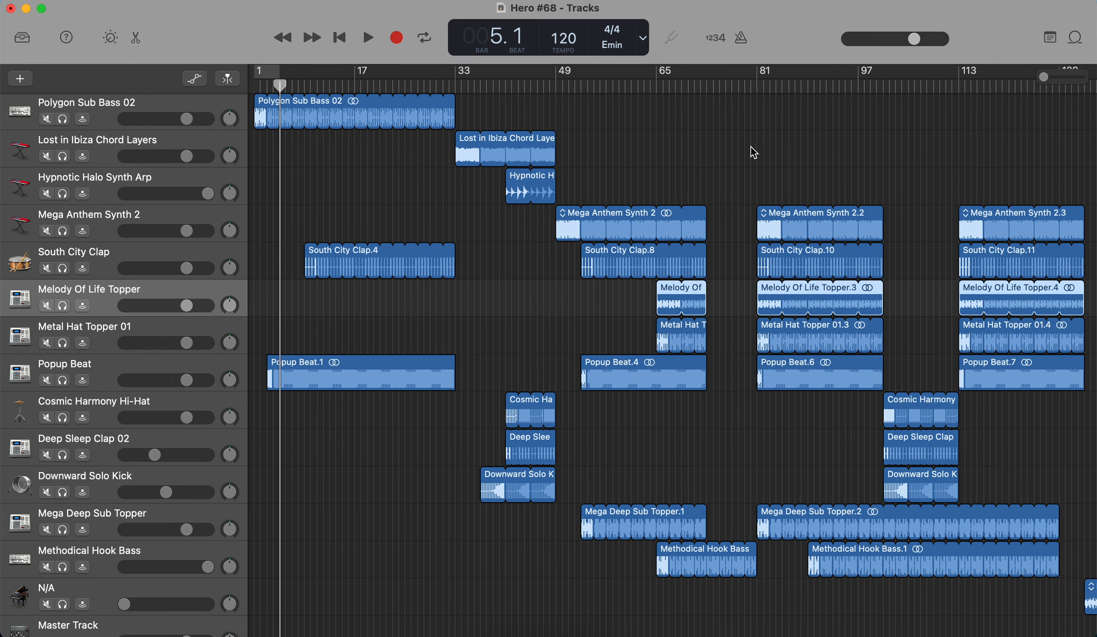
left_click_drag(796, 88, 758, 88)
key("super+f")
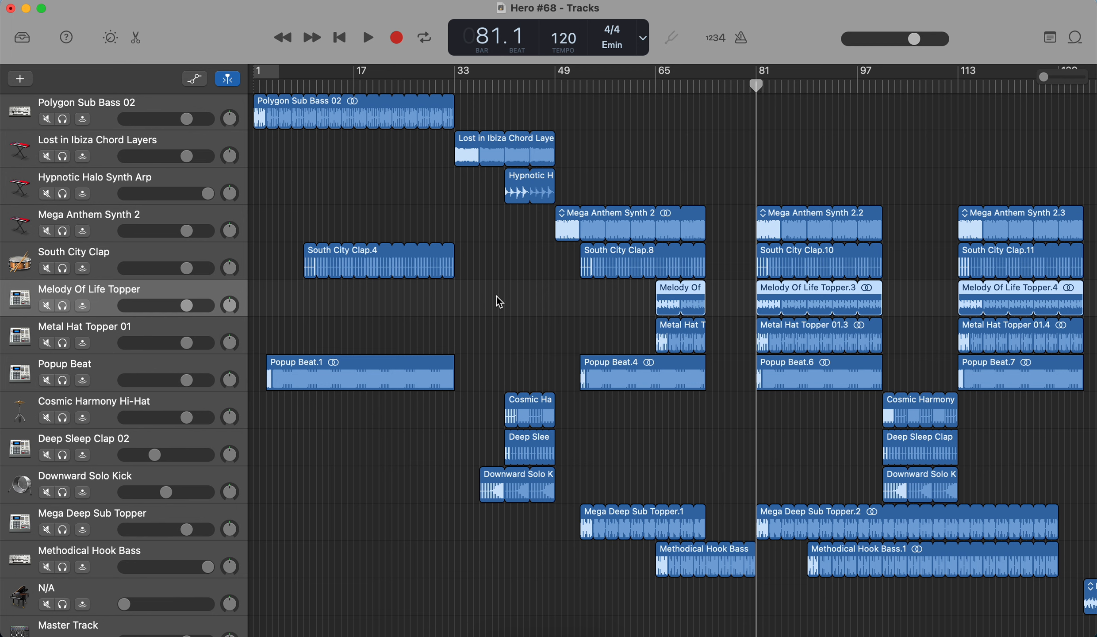
left_click(63, 306)
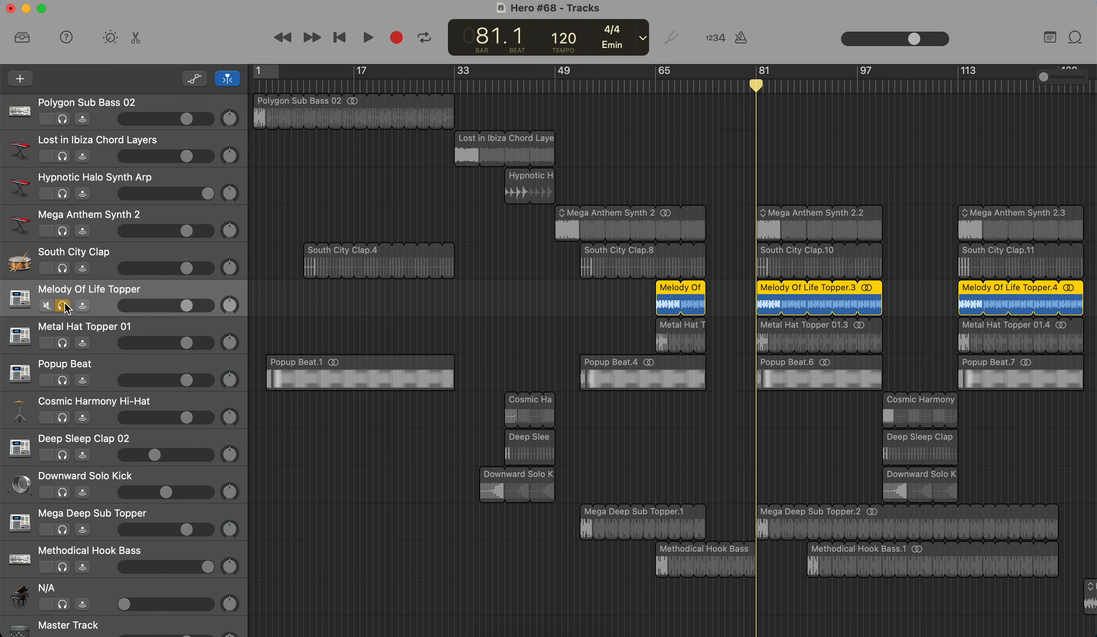
key("space")
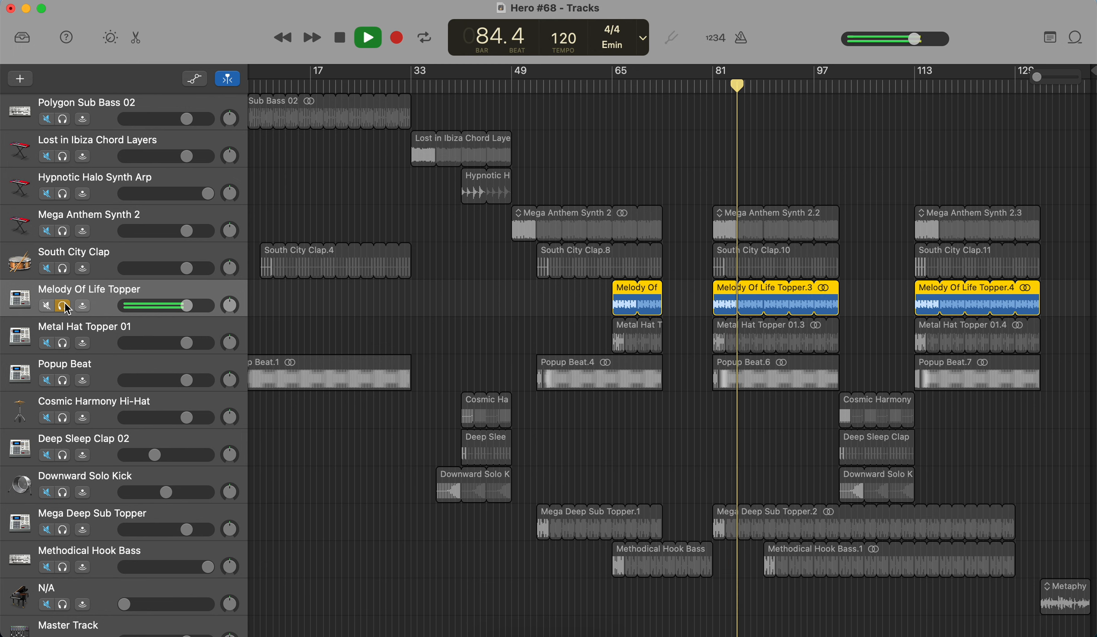
key("space")
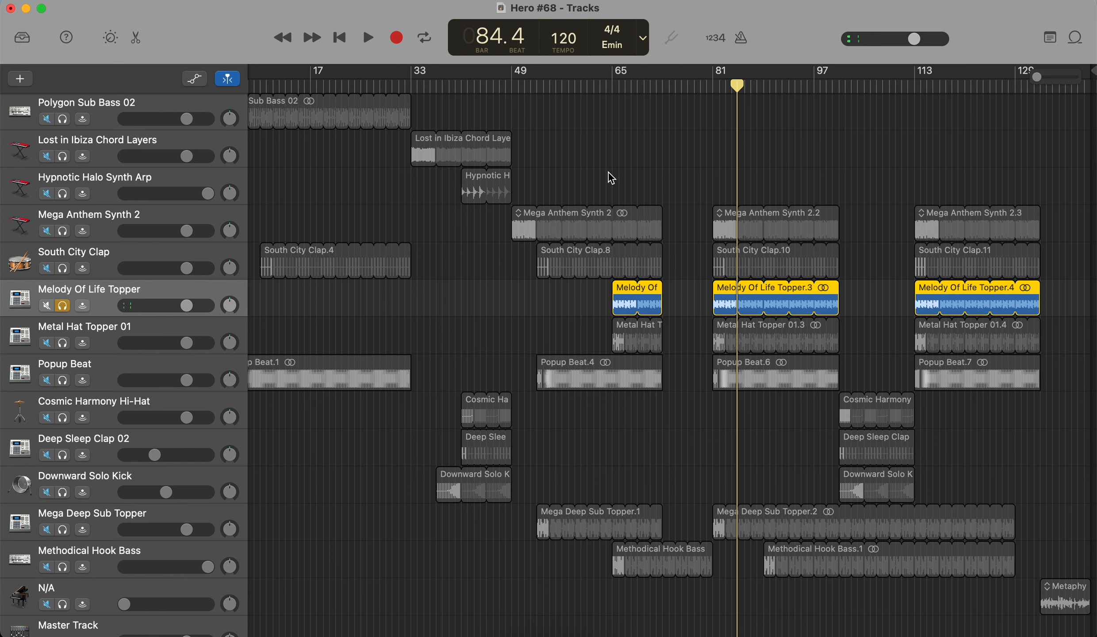
Step: Switch the solo from Melody Of Life Topper to Metal Hat Topper 01, audition it from bar 81, stop playback and unsolo it
left_click_drag(777, 90, 710, 98)
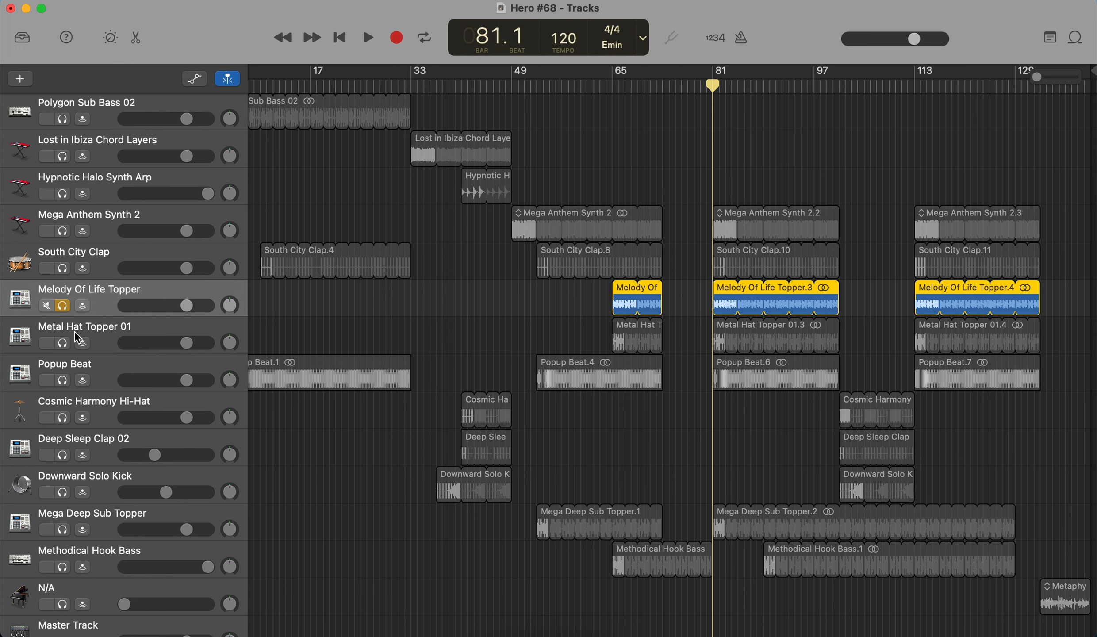
left_click(62, 306)
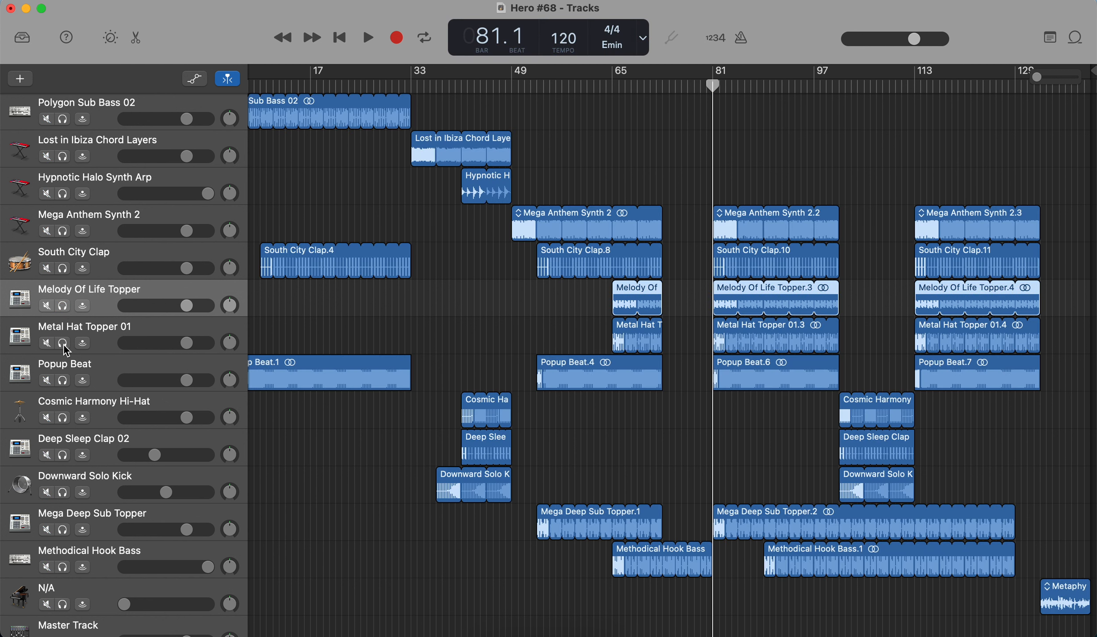
left_click(62, 343)
key("space")
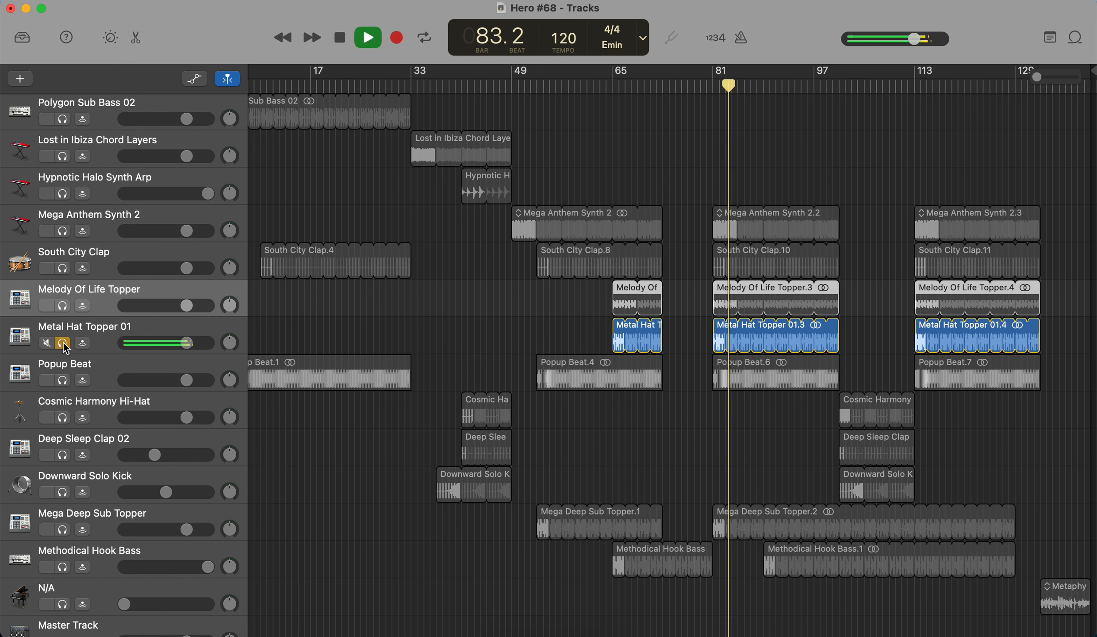
key("space")
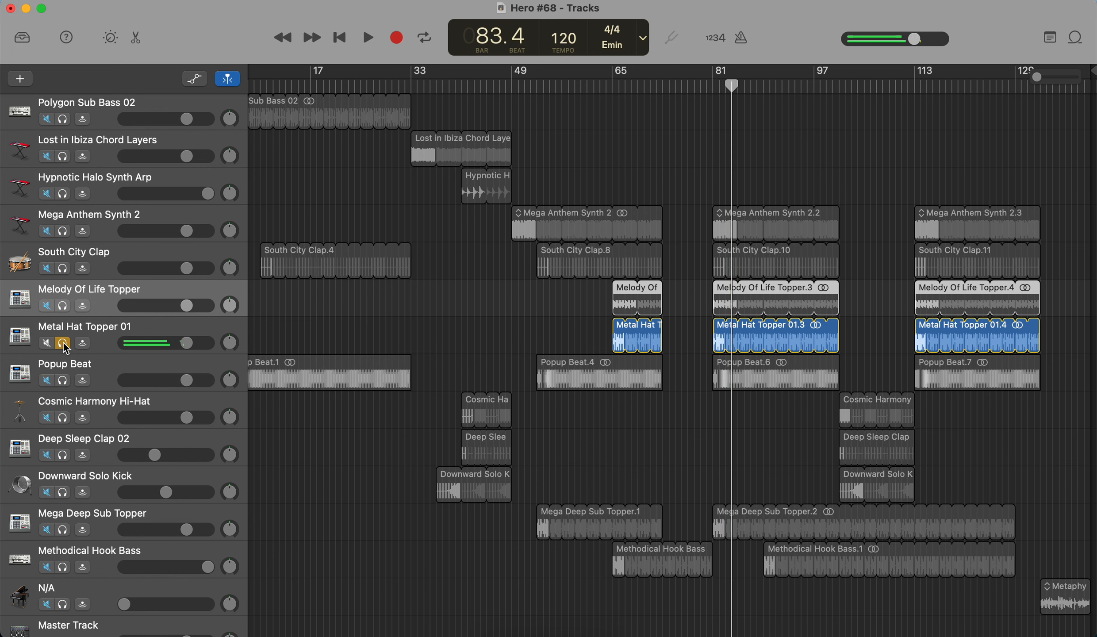
left_click(63, 343)
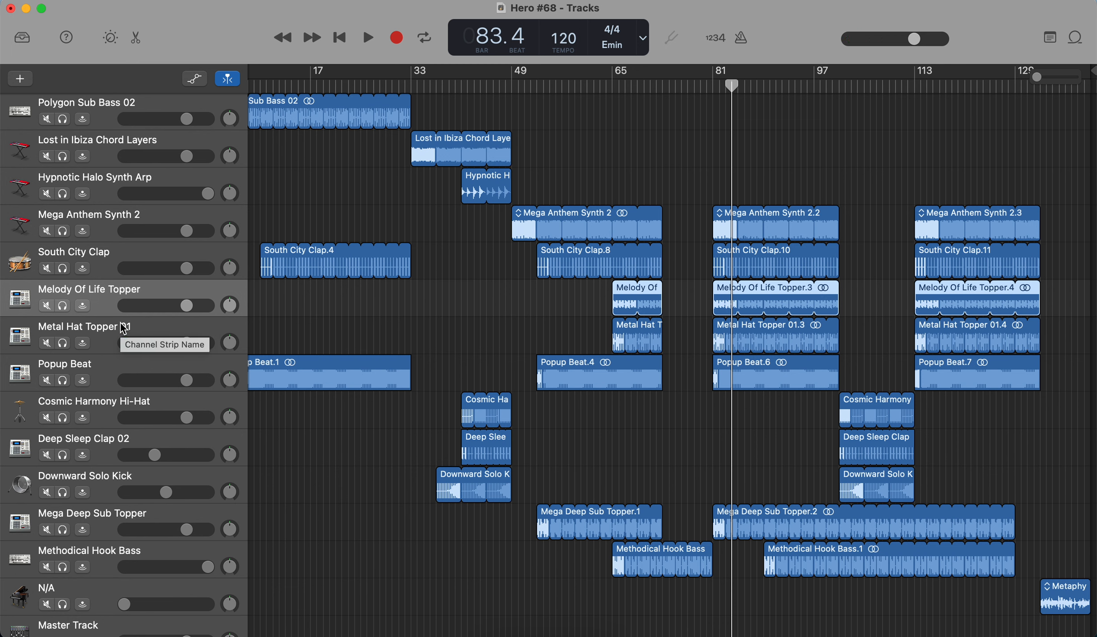
Step: Select the Metal Hat Topper 01 track and solo it together with Popup Beat, Melody Of Life Topper and South City Clap
left_click(137, 331)
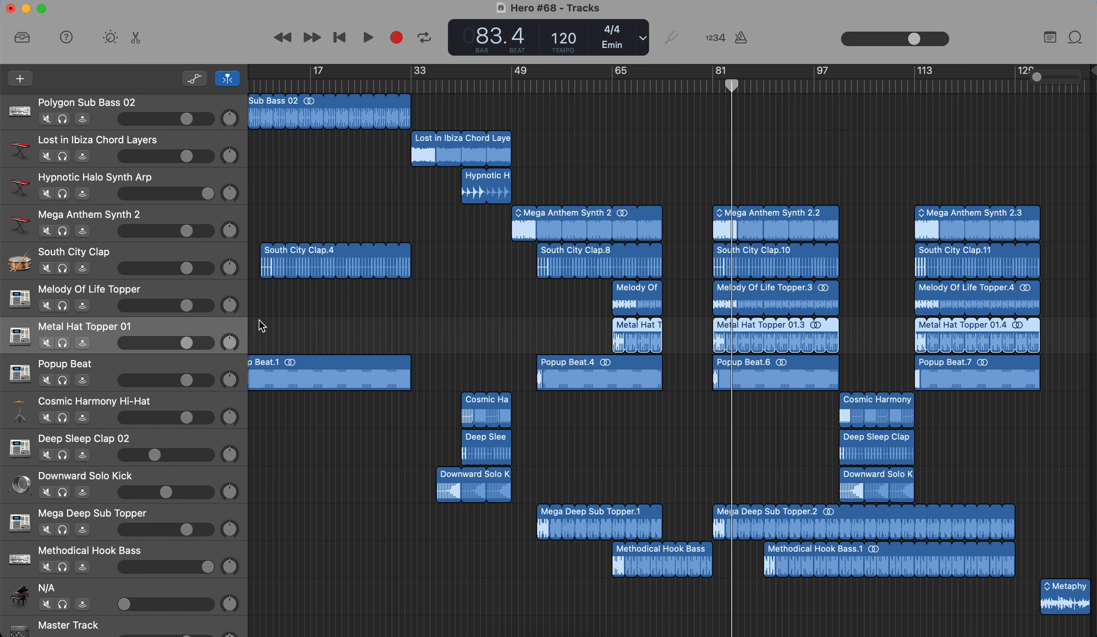
left_click(64, 381)
left_click(64, 344)
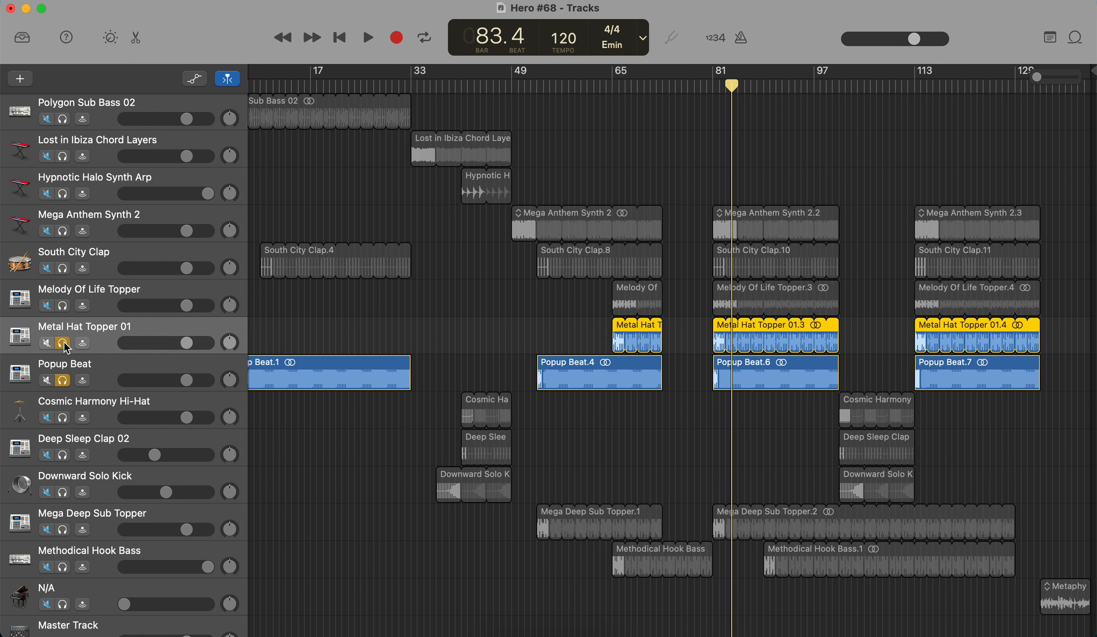
left_click(63, 305)
left_click(63, 268)
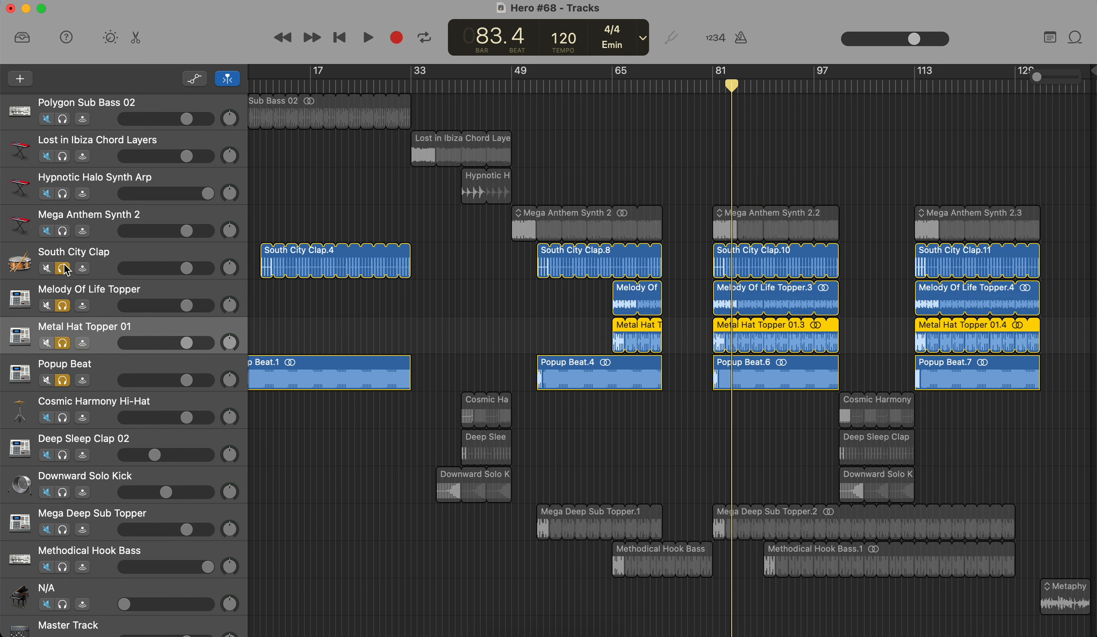
Step: Audition the four soloed percussion tracks together from bar 83 and stop playback
scroll(316, 332, "down", 5)
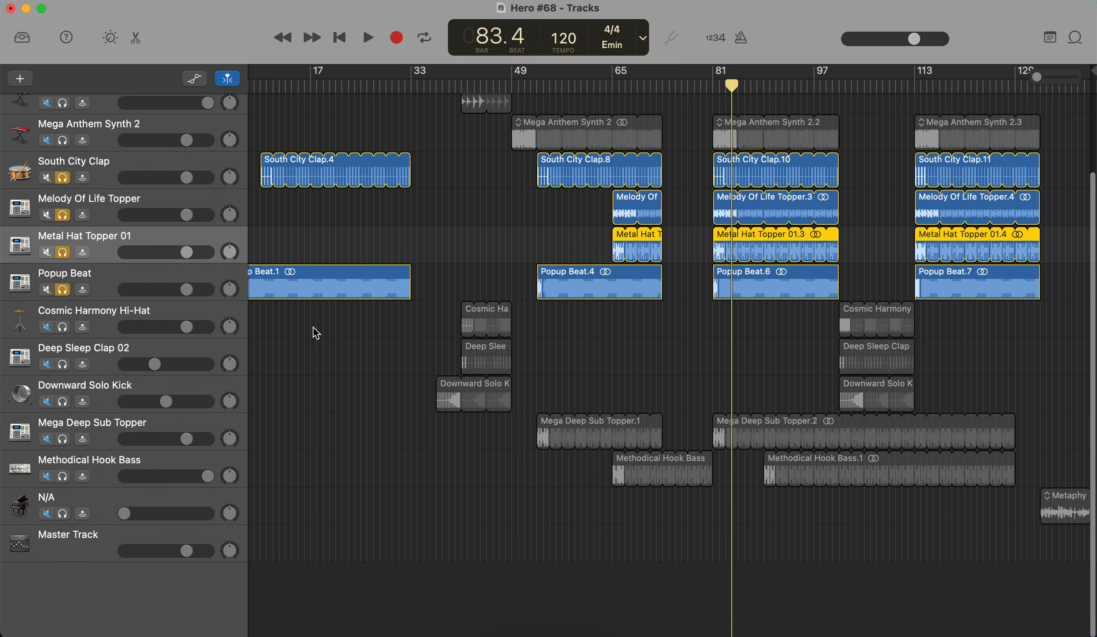
scroll(315, 333, "up", 5)
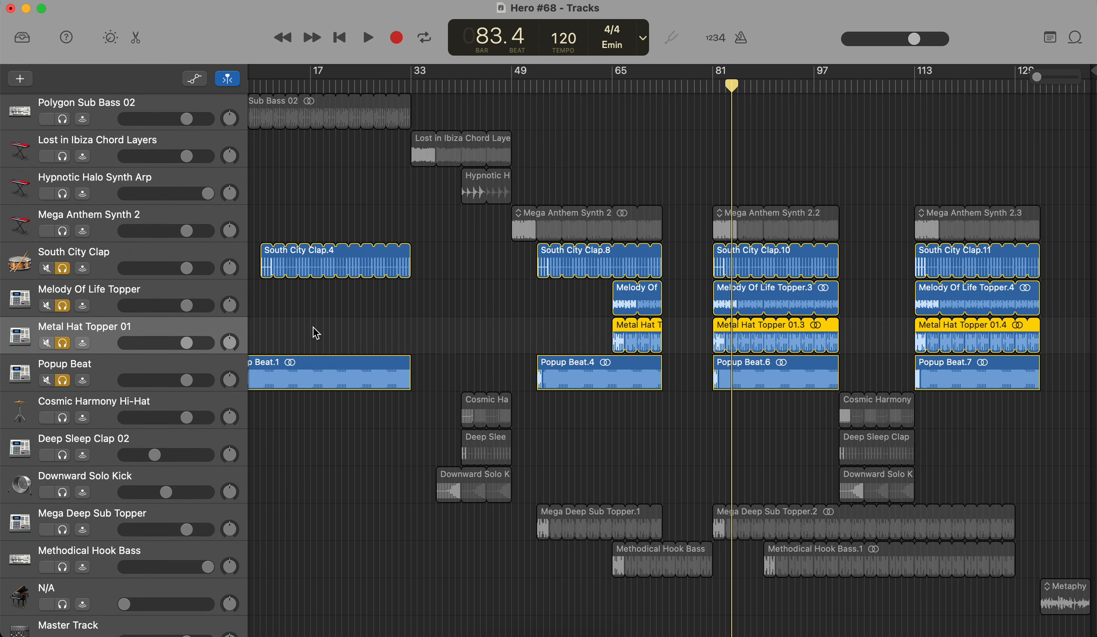
key("space")
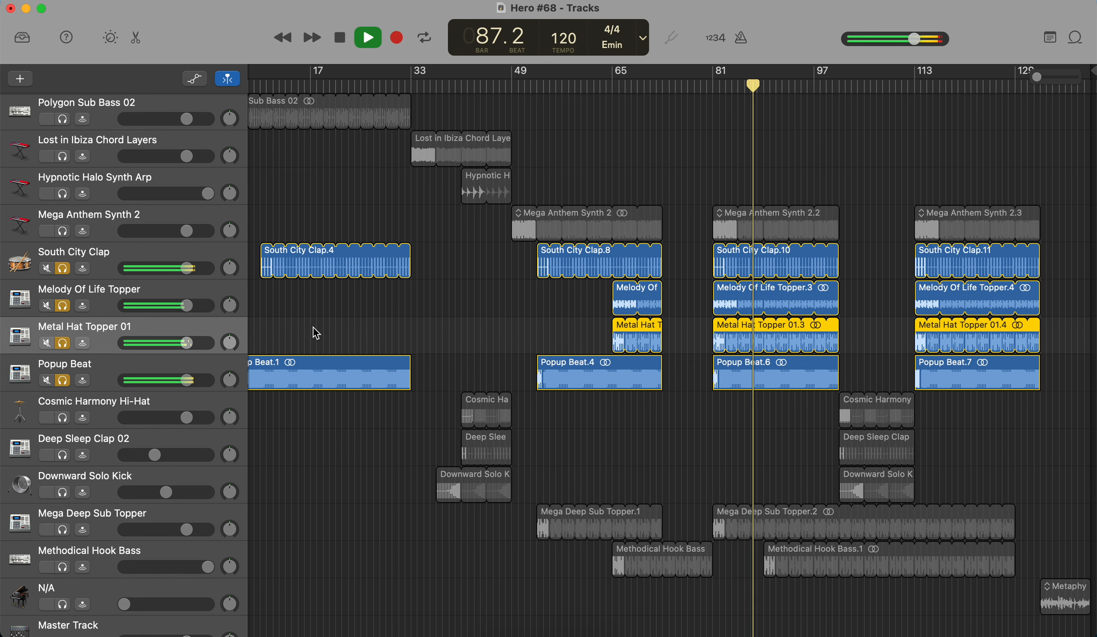
key("space")
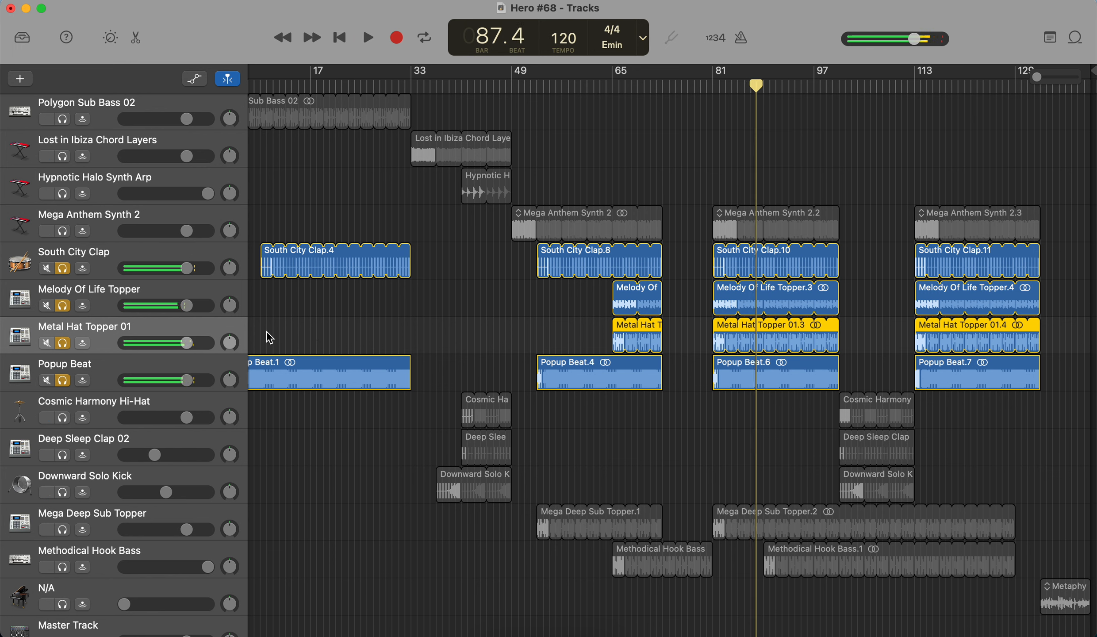
Step: Unsolo the Popup Beat, Metal Hat Topper 01, Melody Of Life Topper and South City Clap tracks
left_click(62, 380)
left_click(65, 343)
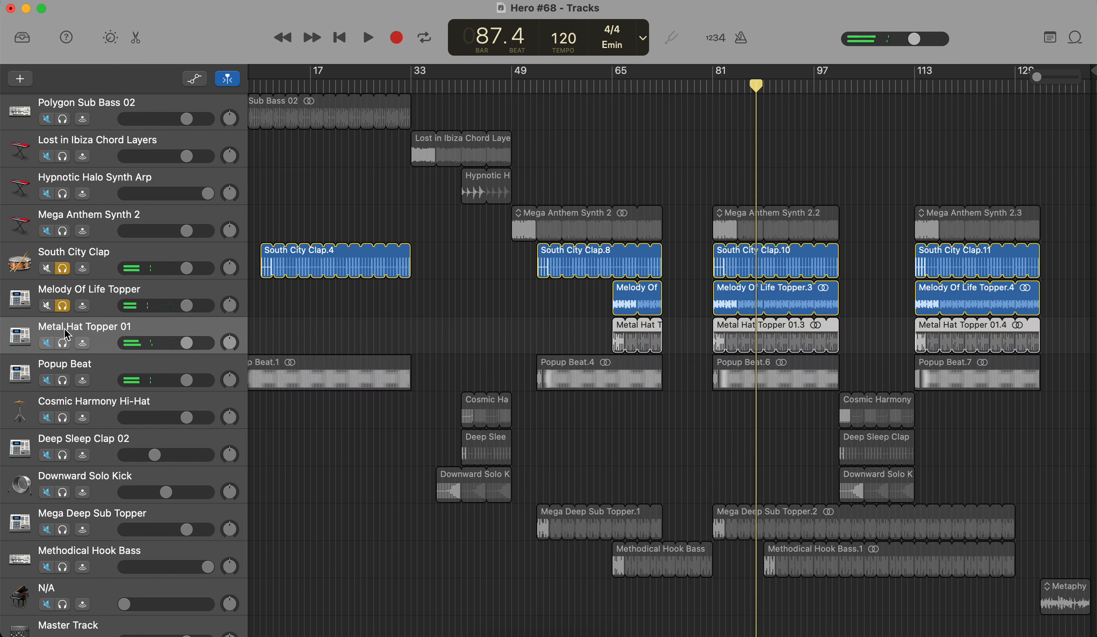
left_click(63, 306)
left_click(63, 269)
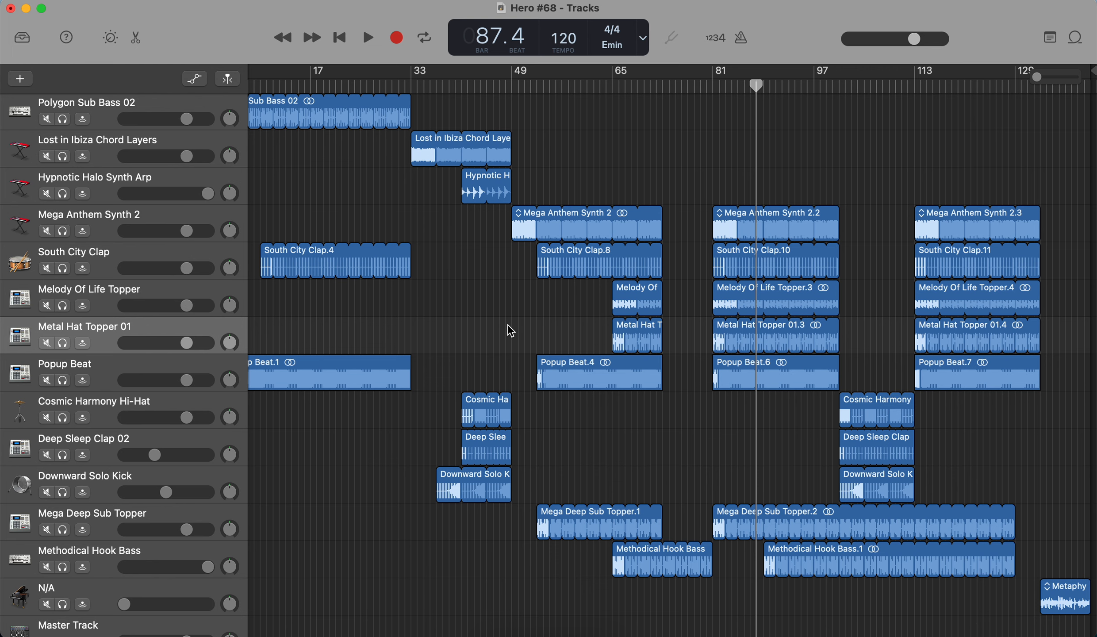
Step: Select and solo the Mega Deep Sub Topper track, audition it from bar 53, stop playback and unsolo it
scroll(511, 331, "down", 5)
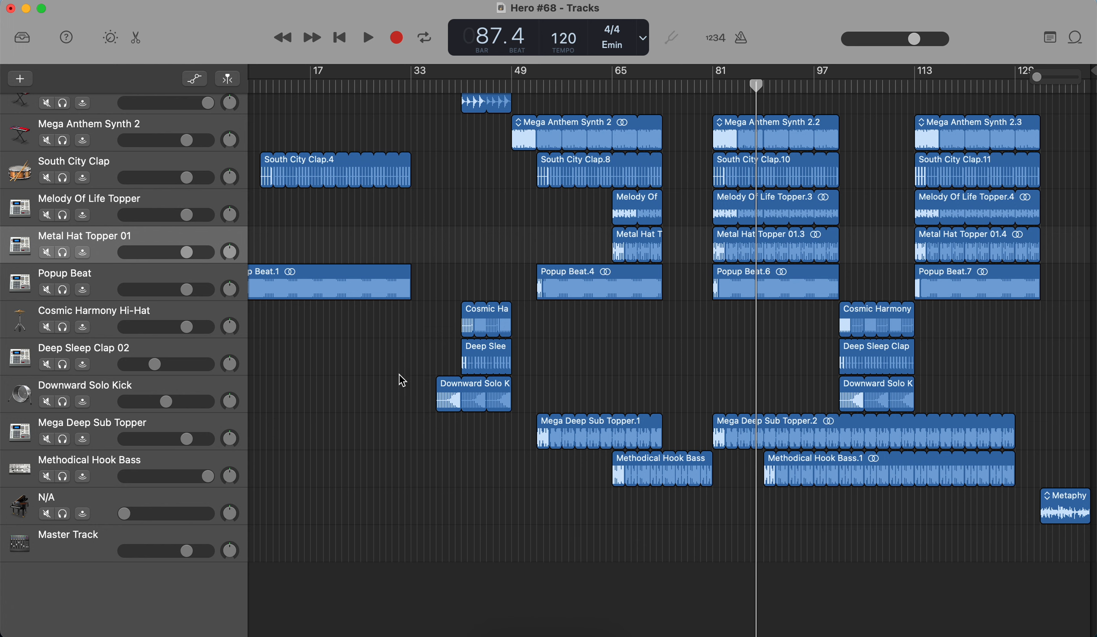
left_click(614, 88)
left_click_drag(614, 88, 537, 87)
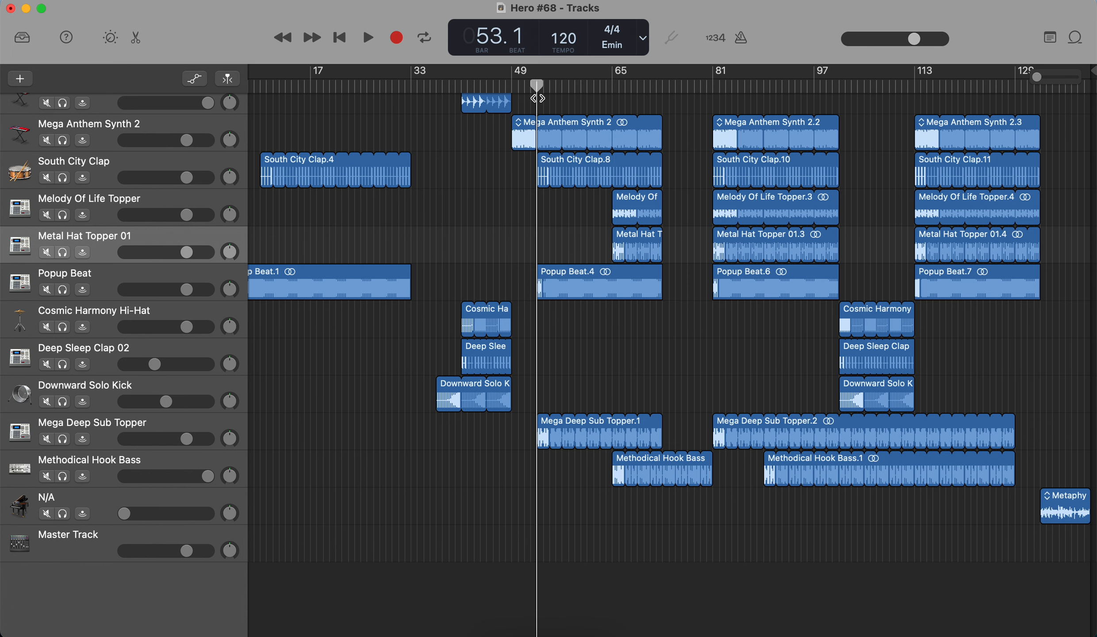
left_click(101, 425)
left_click(63, 439)
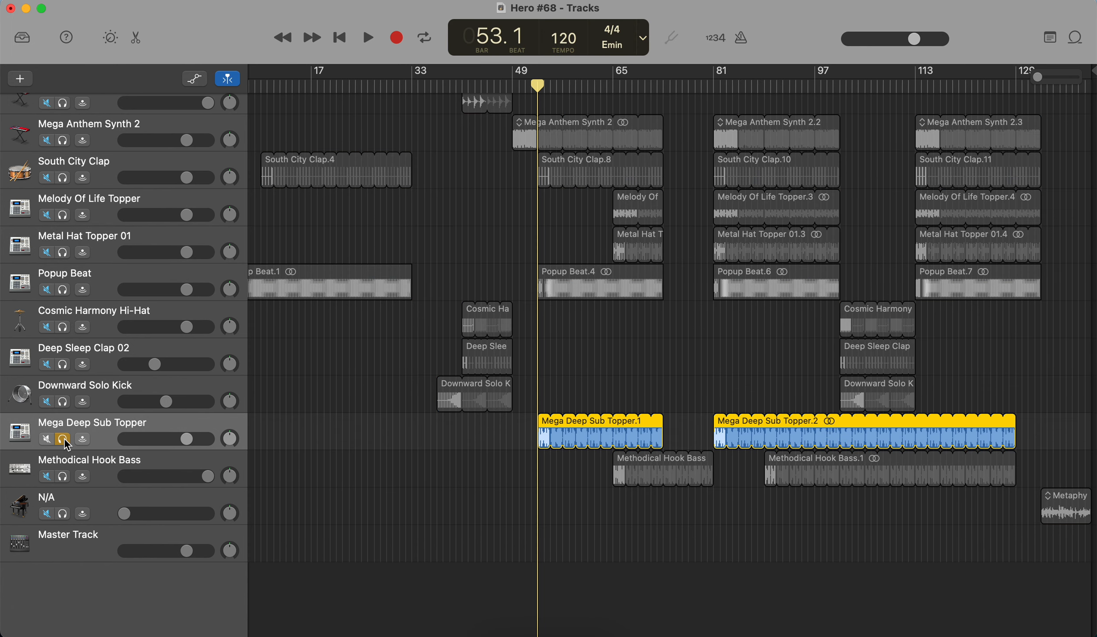
key("space")
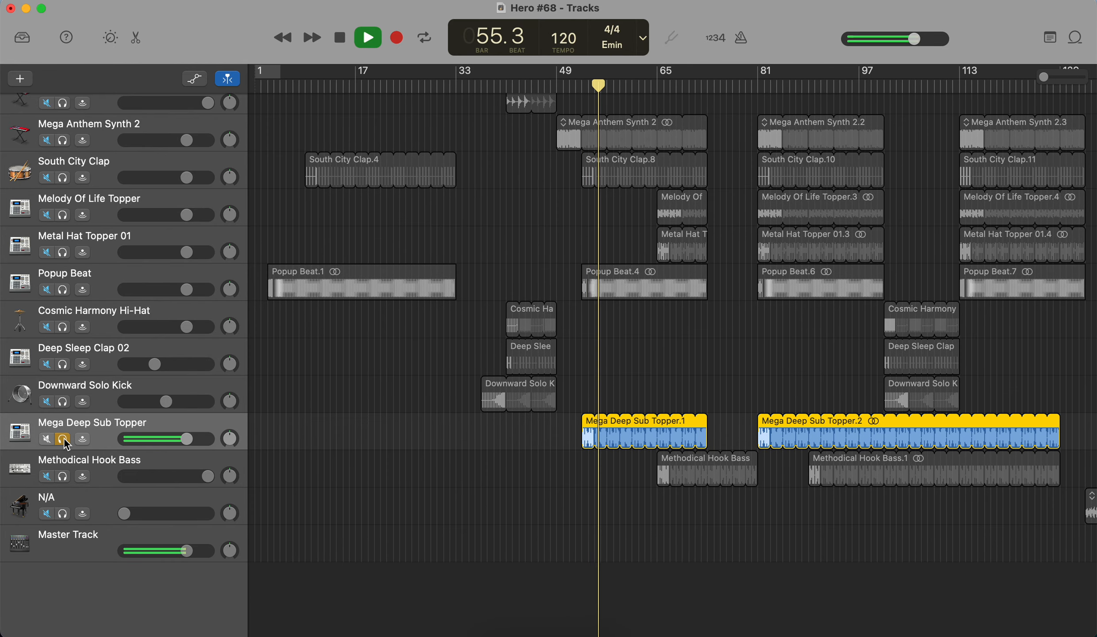
key("space")
left_click(63, 438)
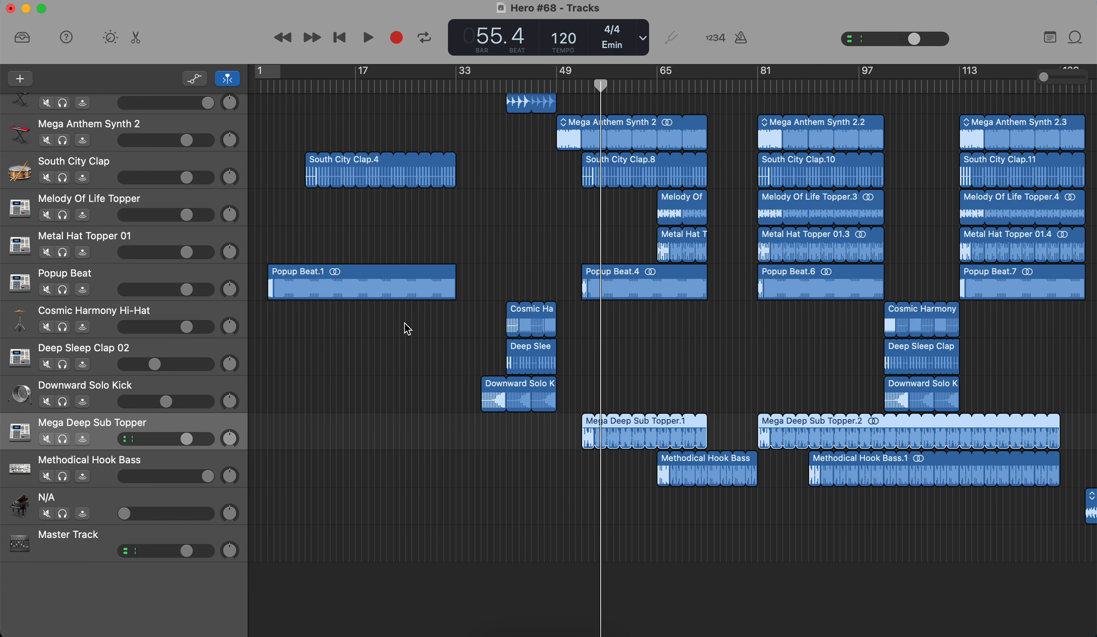
Step: Select and solo the Deep Sleep Clap 02 track, audition it from bar 41 and stop playback
left_click_drag(553, 86, 508, 87)
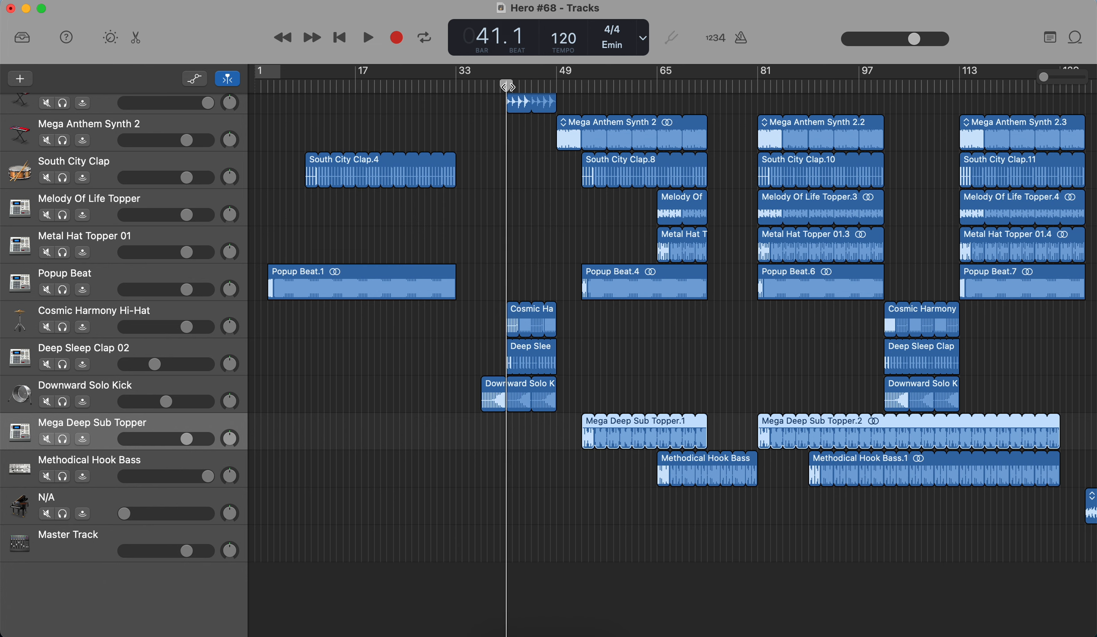
left_click(146, 349)
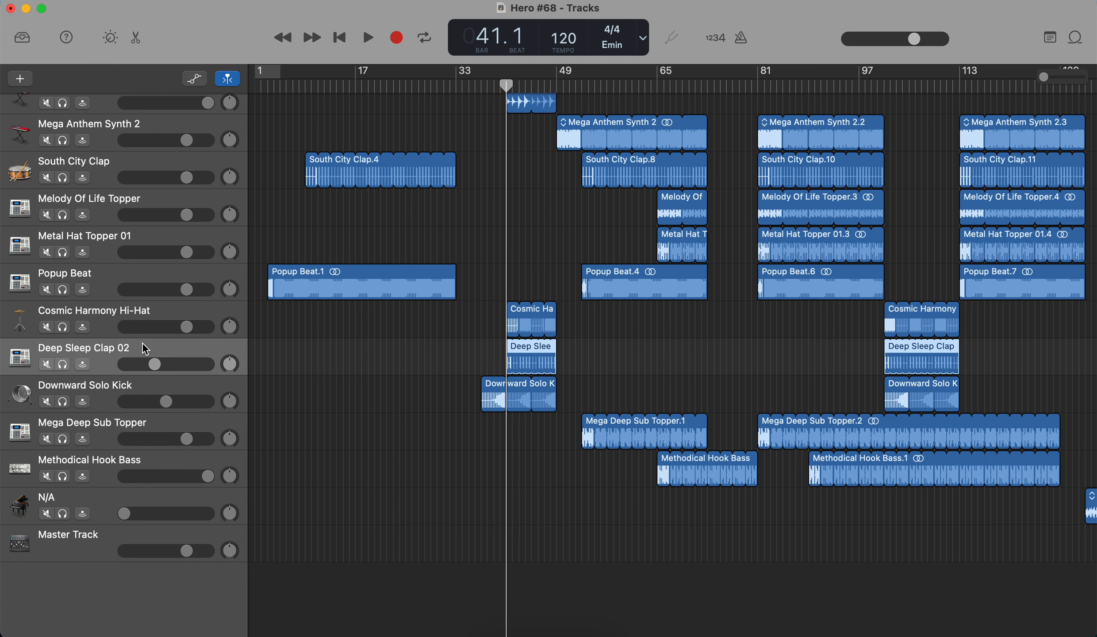
left_click(63, 364)
key("space")
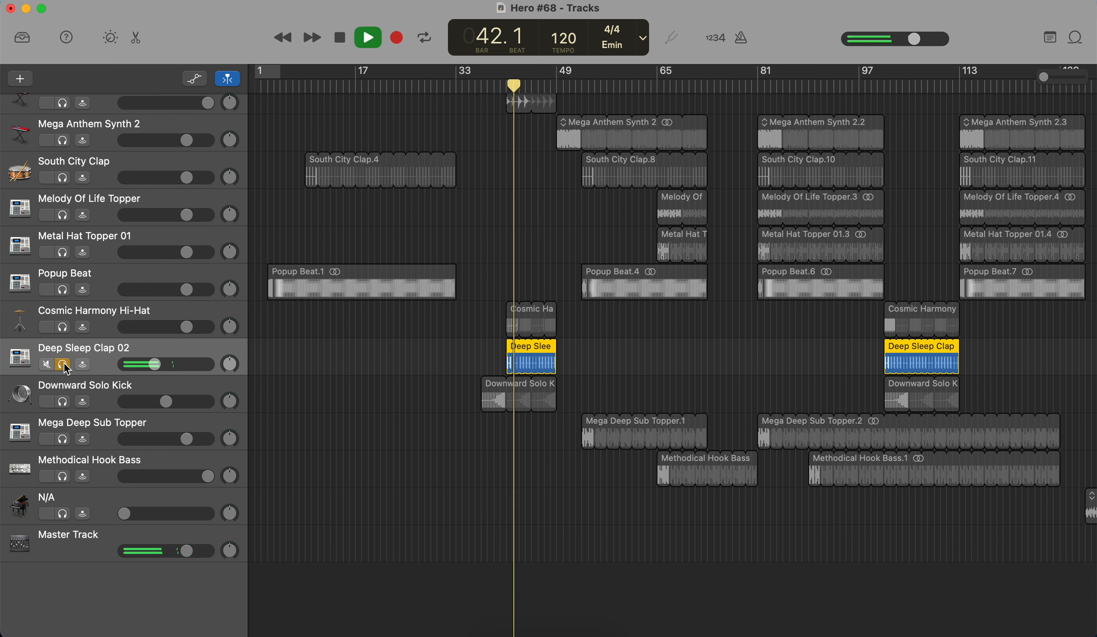
key("space")
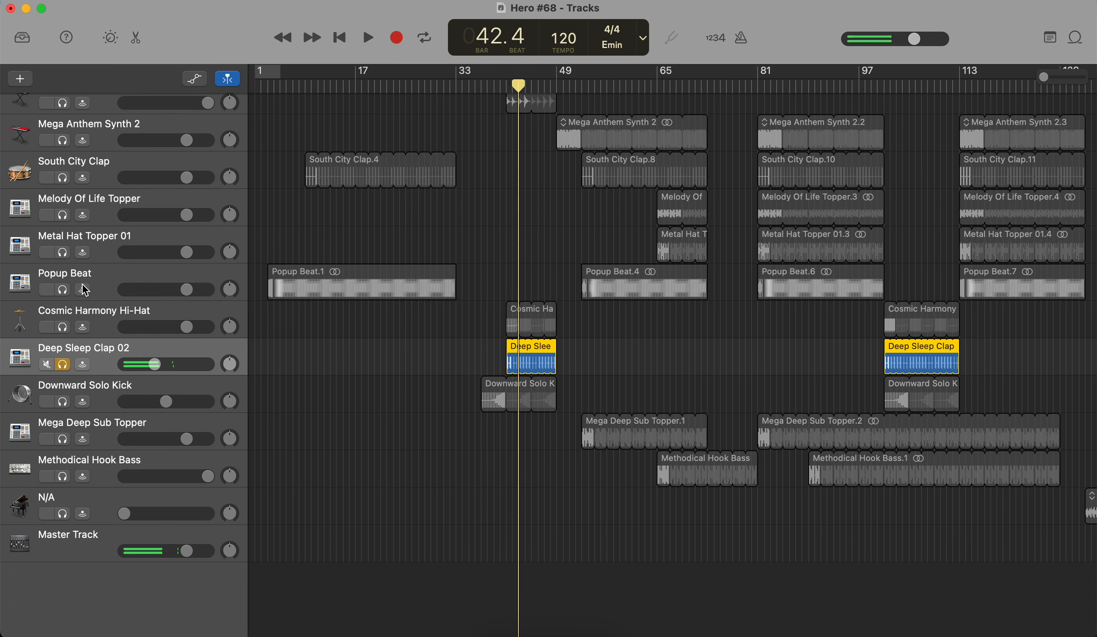
Step: Switch the solo from Deep Sleep Clap 02 to Cosmic Harmony Hi-Hat, audition it from bar 42, stop playback and unsolo it
left_click(81, 313)
left_click(63, 364)
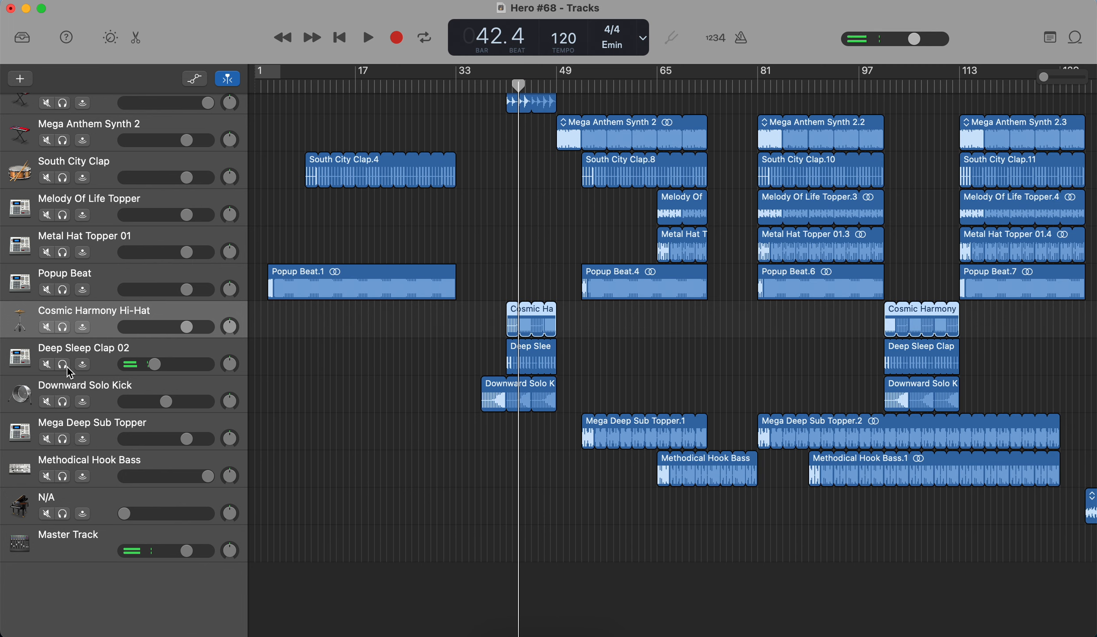
left_click(64, 328)
key("space")
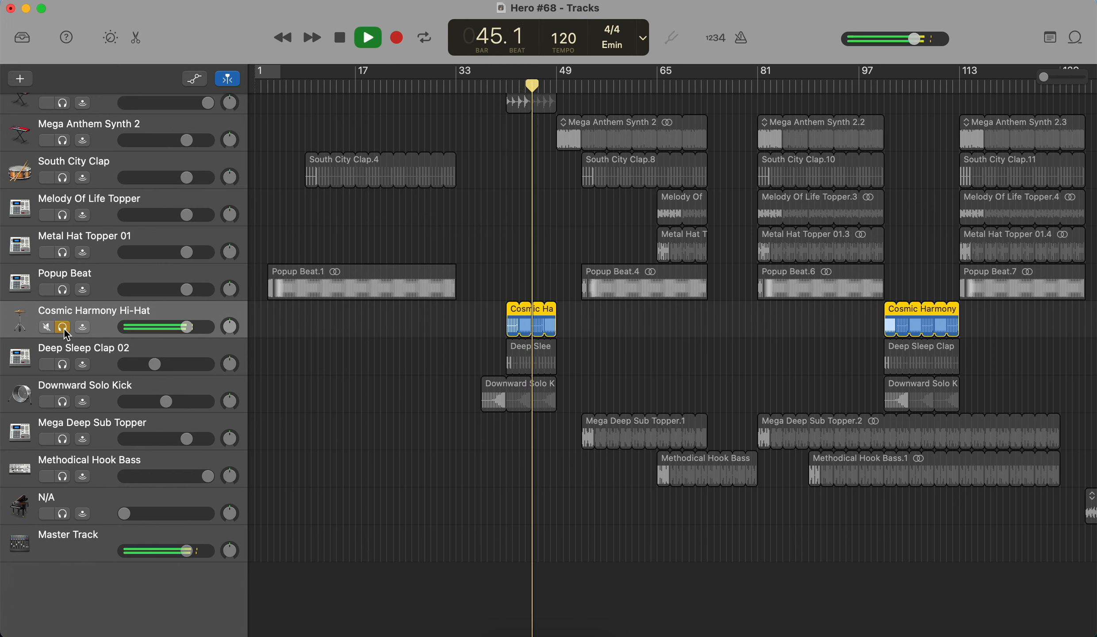
key("space")
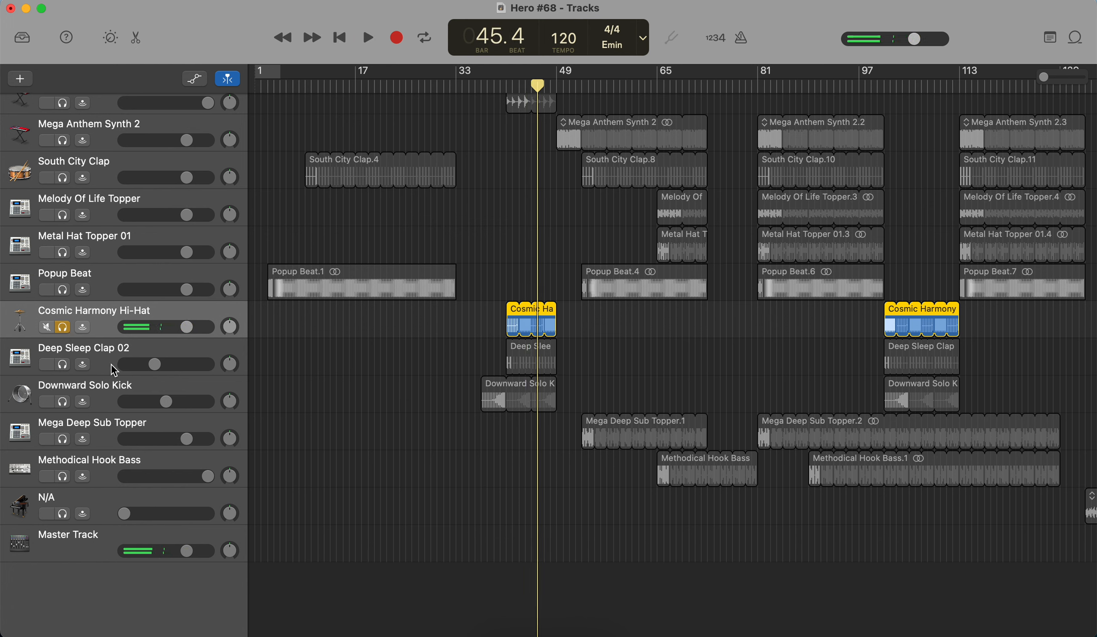
scroll(97, 350, "up", 5)
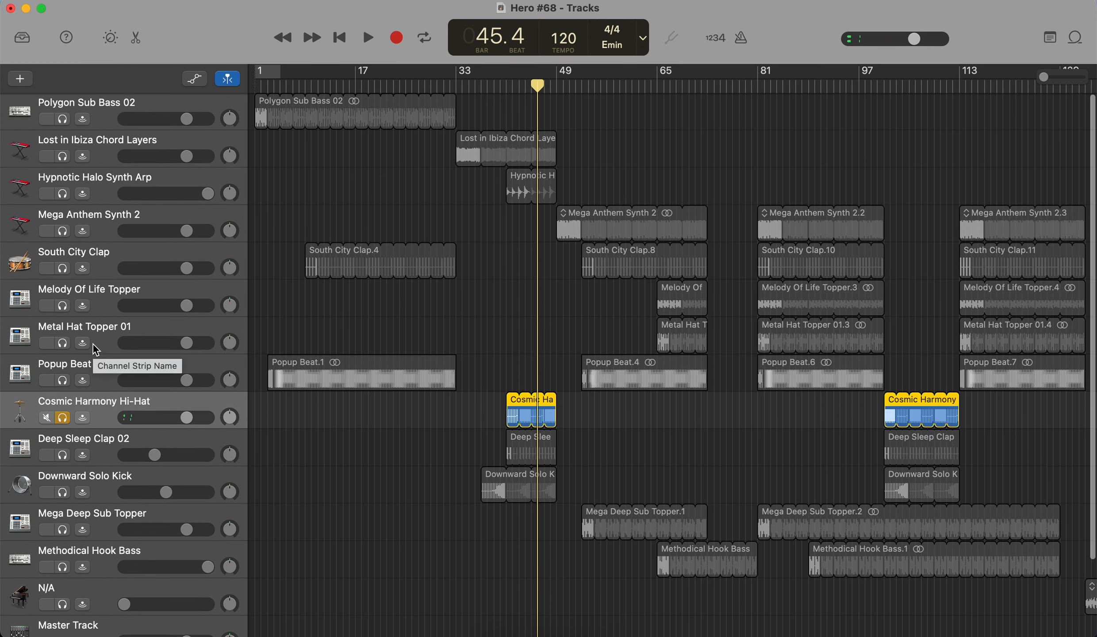
left_click(62, 418)
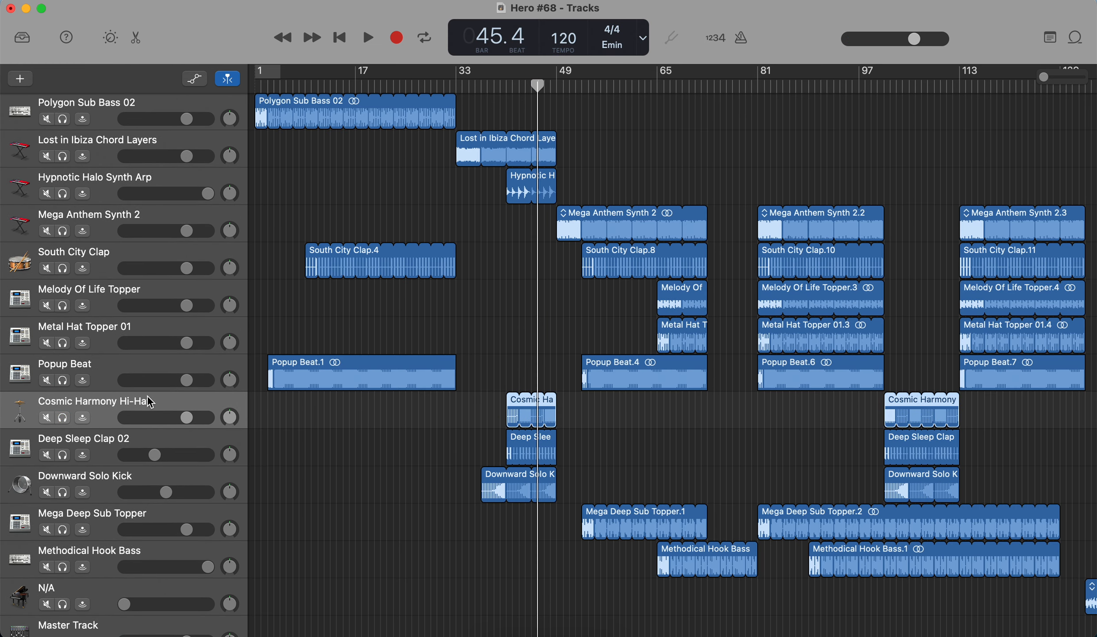
Step: Select and solo the Polygon Sub Bass 02 track, audition it from the start of the song, stop playback and unsolo it
left_click(340, 39)
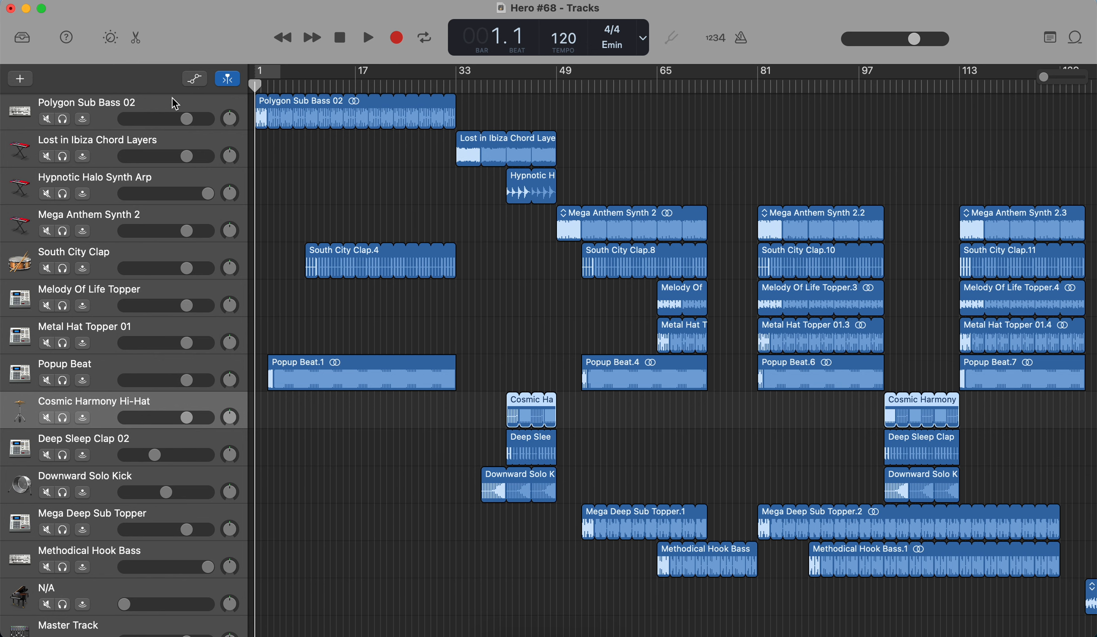
left_click(185, 105)
left_click(402, 217)
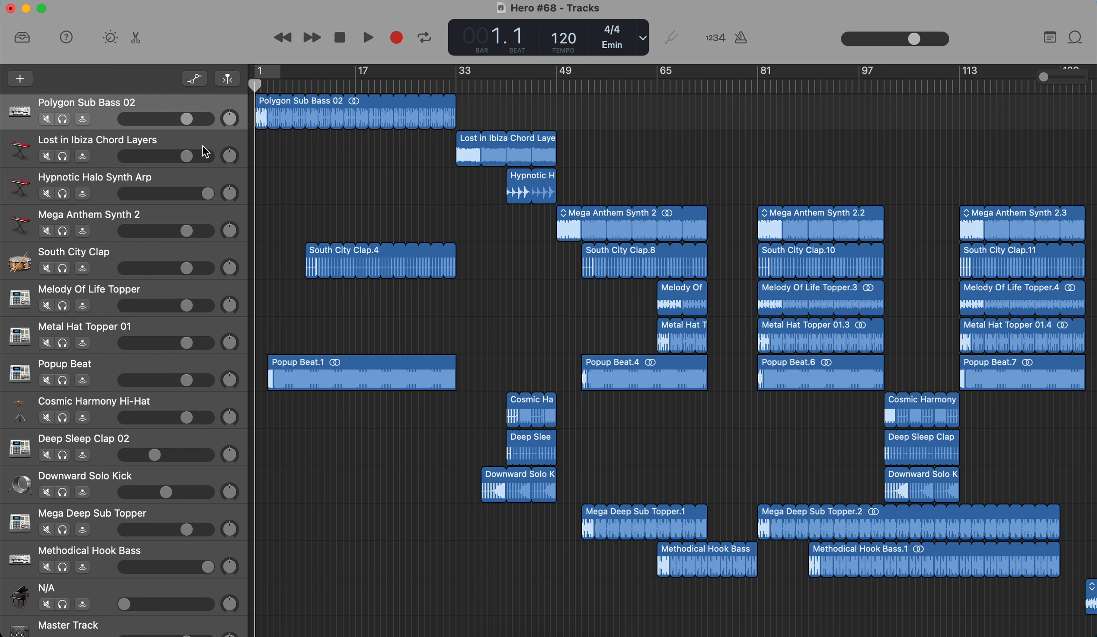
left_click(63, 119)
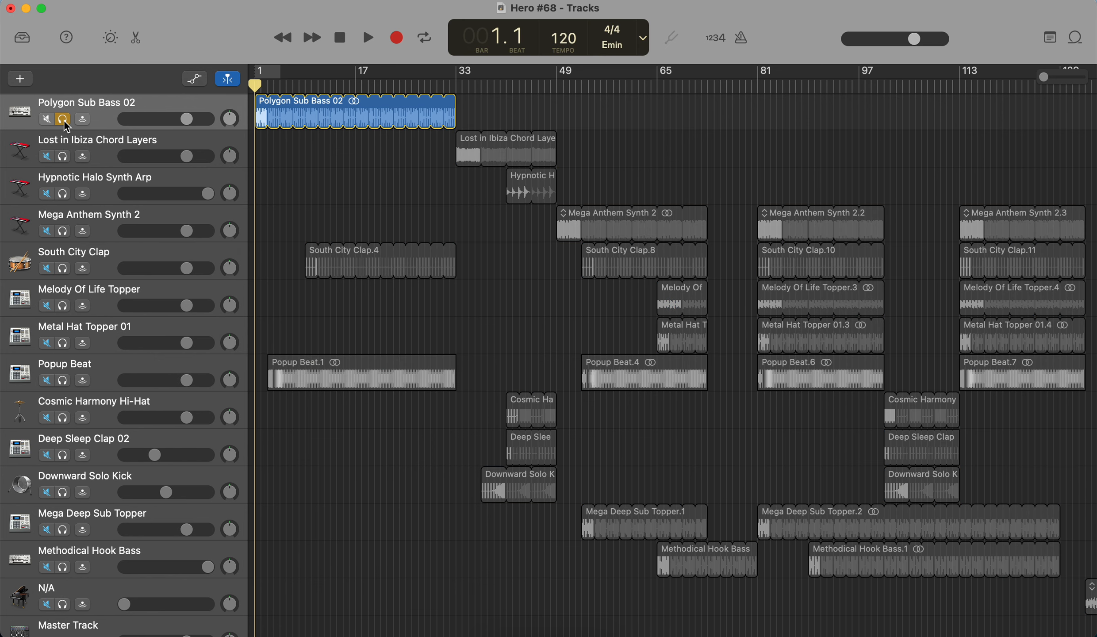
key("space")
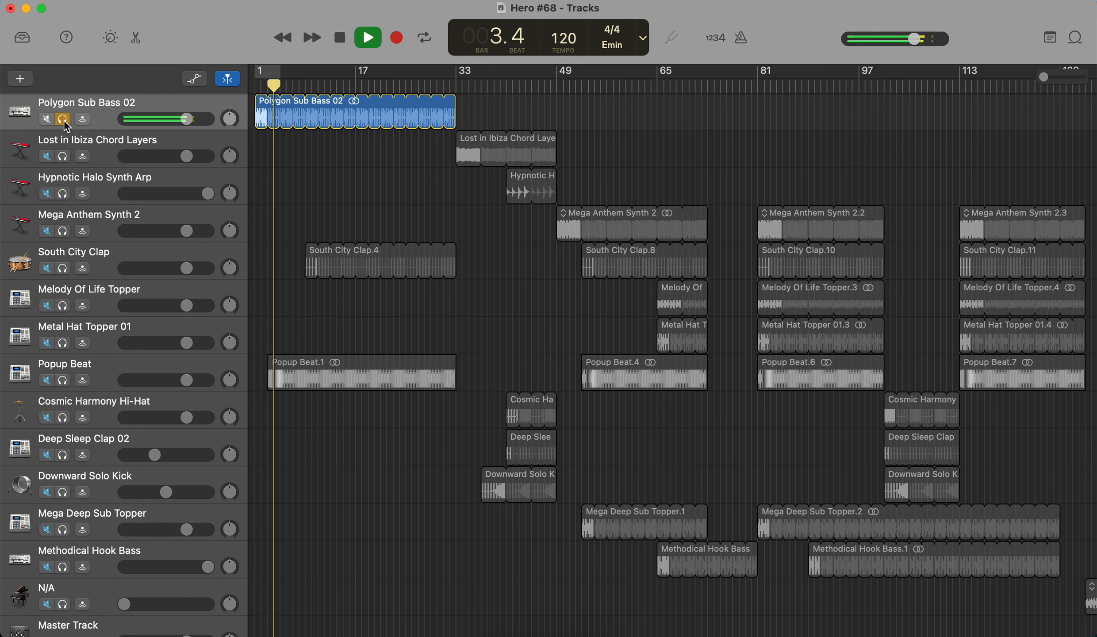
key("space")
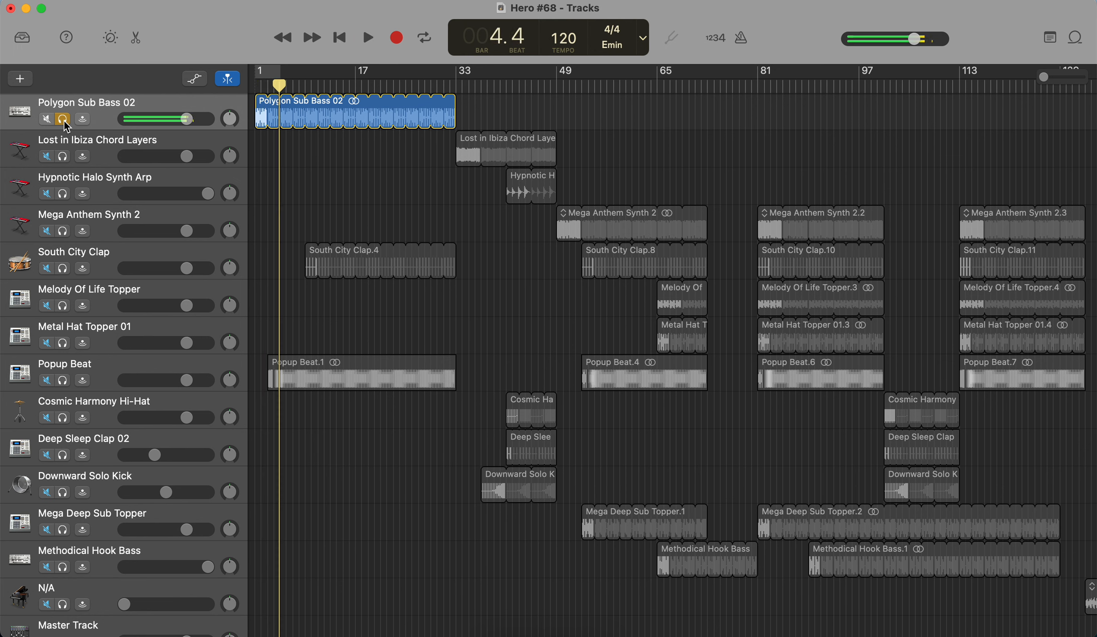
left_click(63, 119)
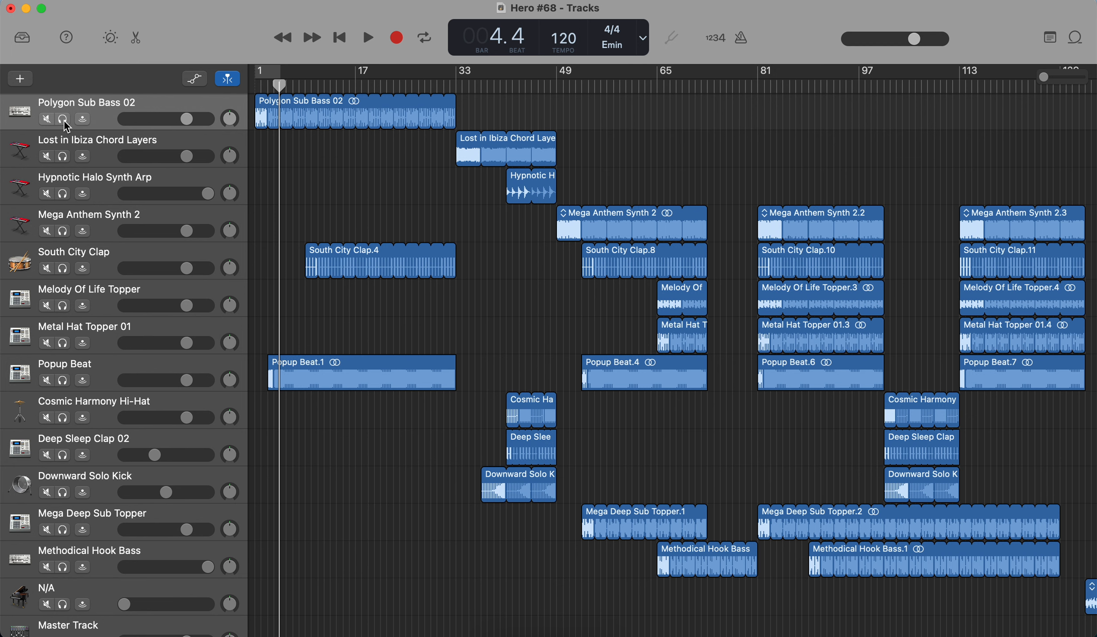
Step: Solo Popup Beat together with Polygon Sub Bass 02, audition them from bar 4, stop playback and unsolo both tracks
left_click(63, 381)
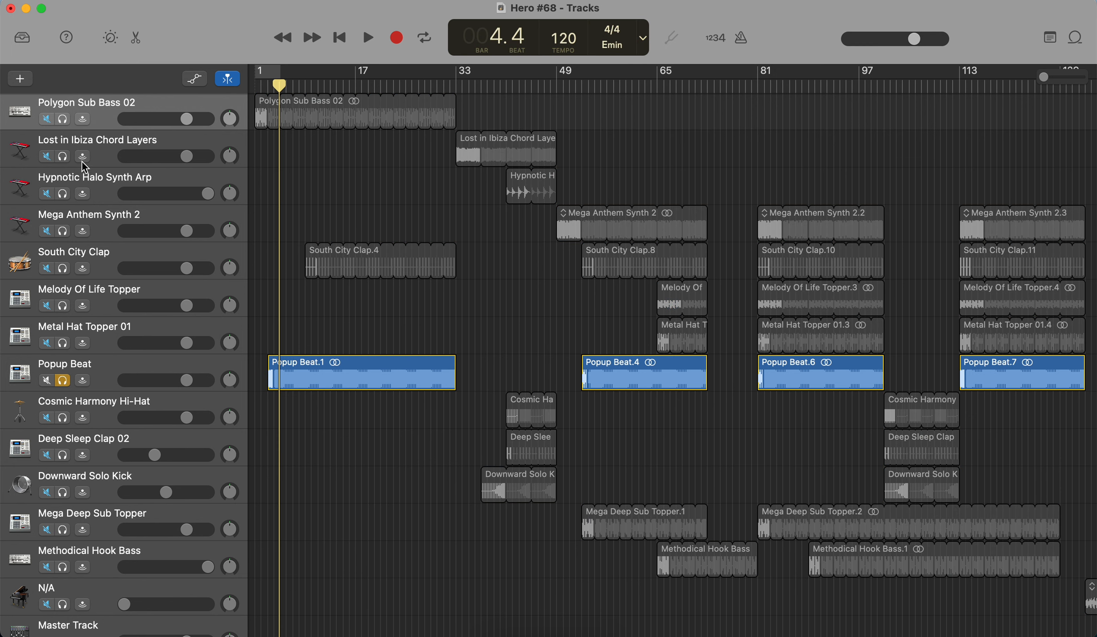
left_click(63, 119)
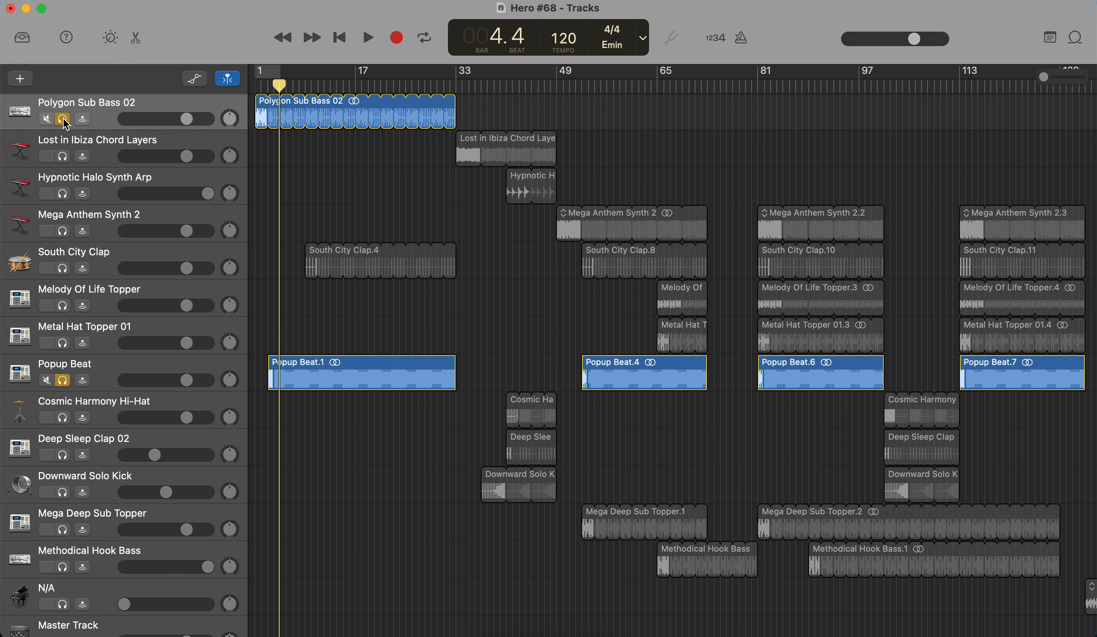
key("space")
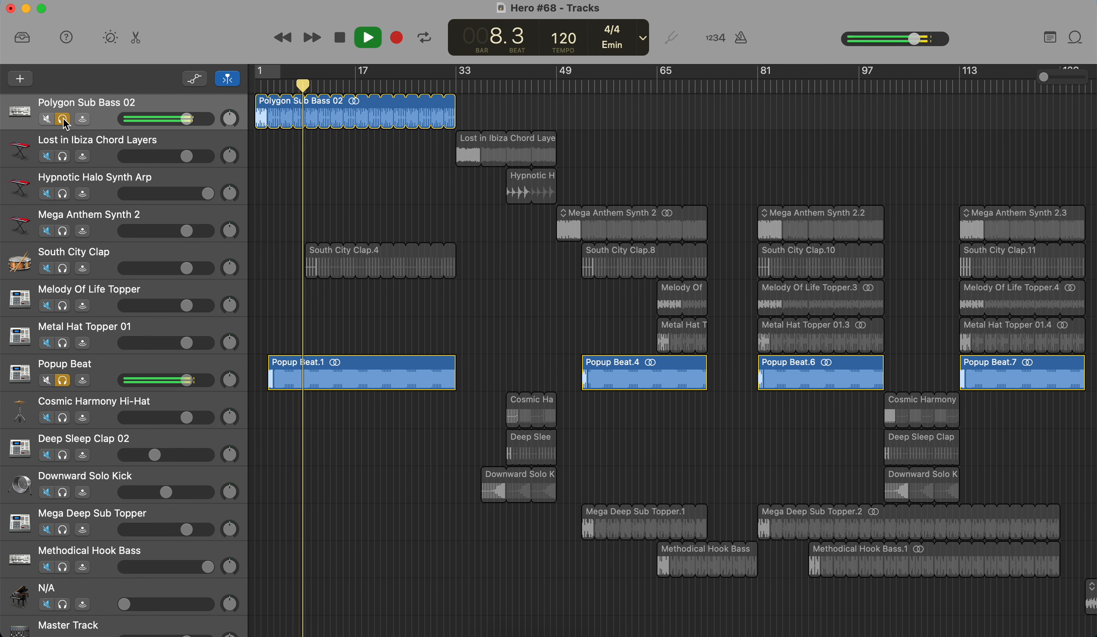
key("space")
left_click(63, 119)
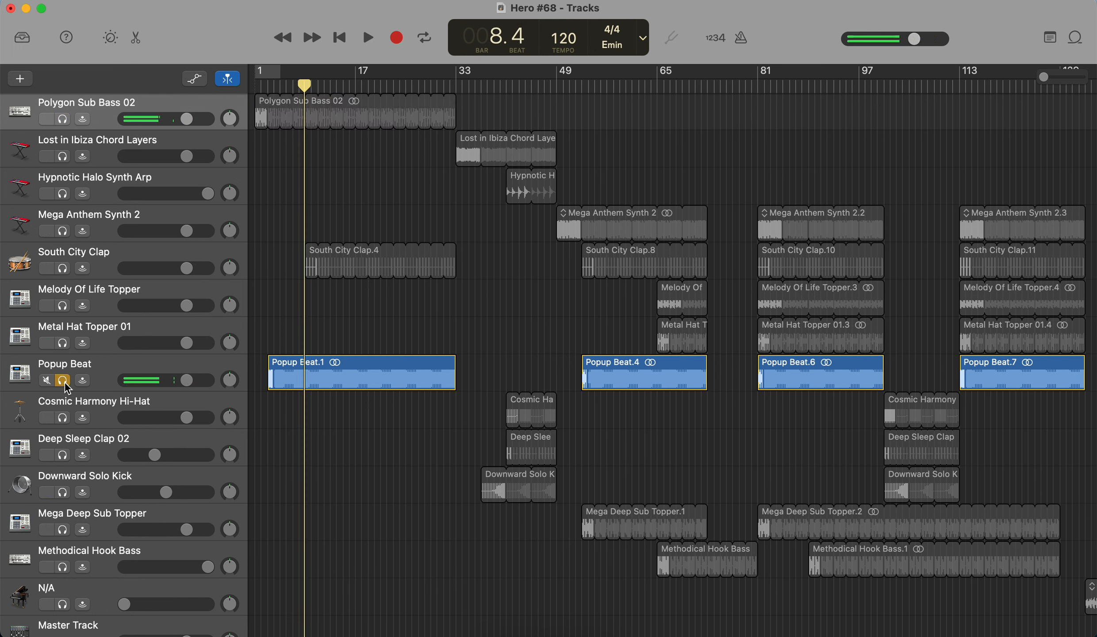
left_click(63, 380)
Step: Select and solo the Lost in Ibiza Chord Layers track, audition it from bar 33, stop playback and unsolo it
left_click(129, 144)
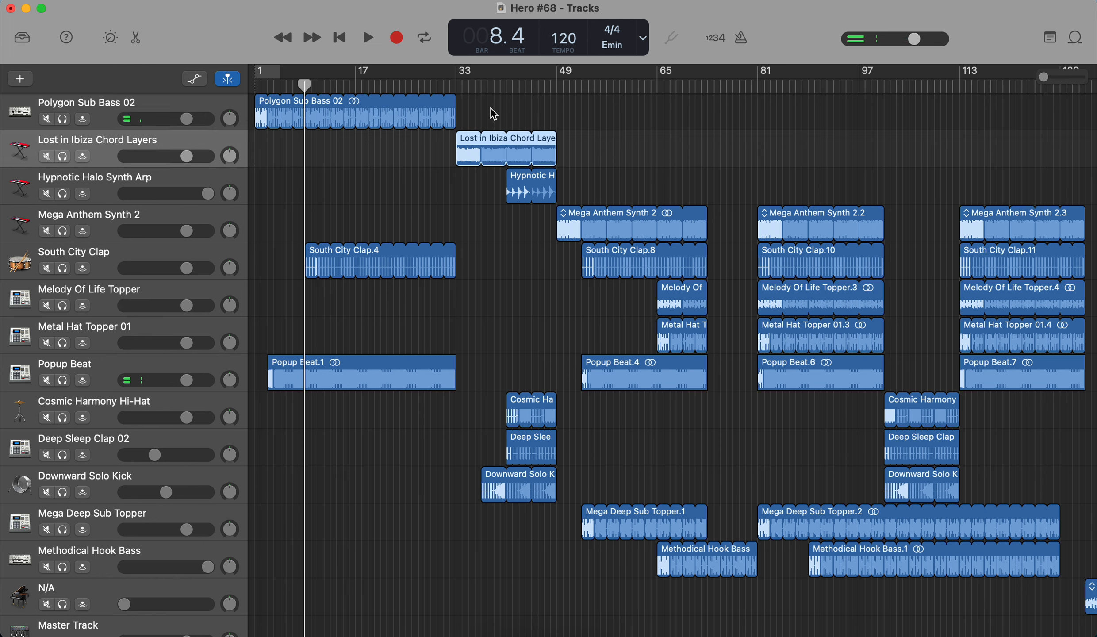
left_click_drag(514, 86, 456, 90)
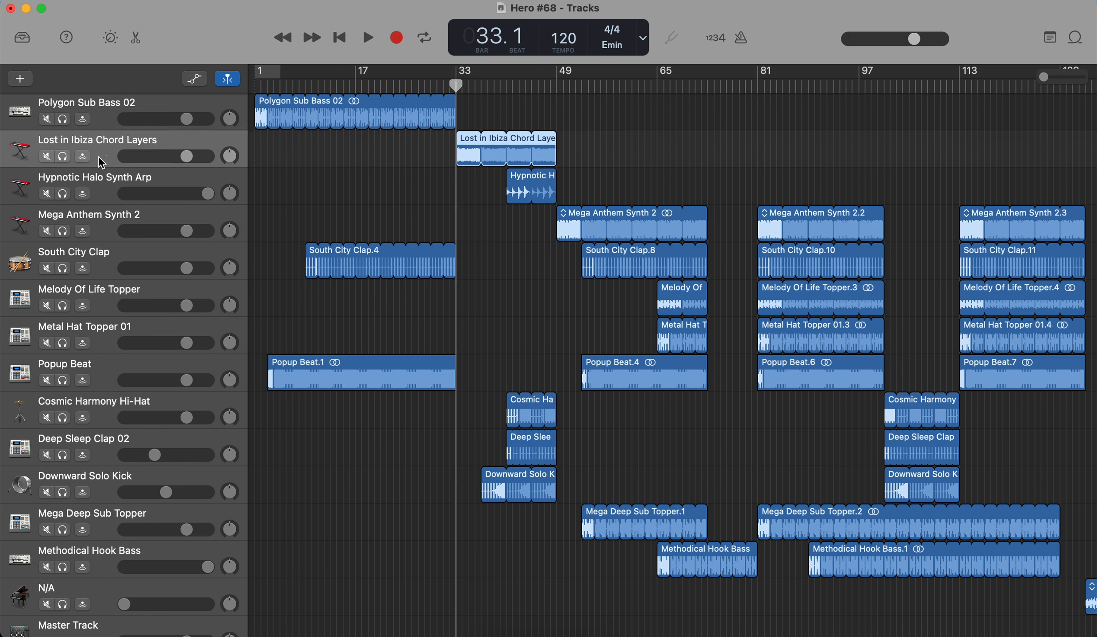
left_click(63, 158)
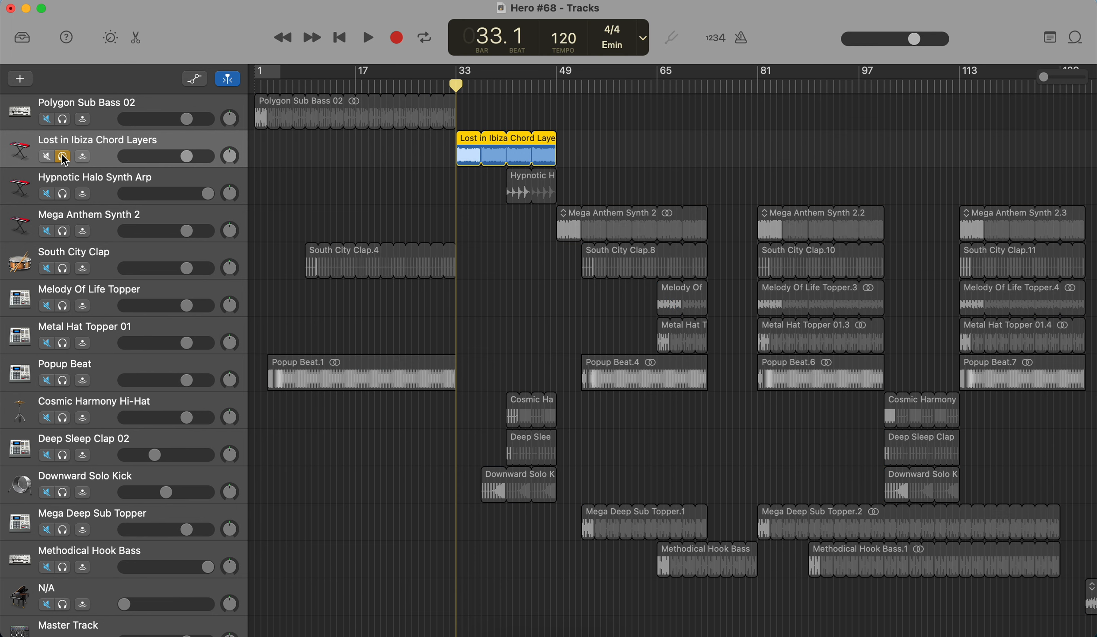
key("space")
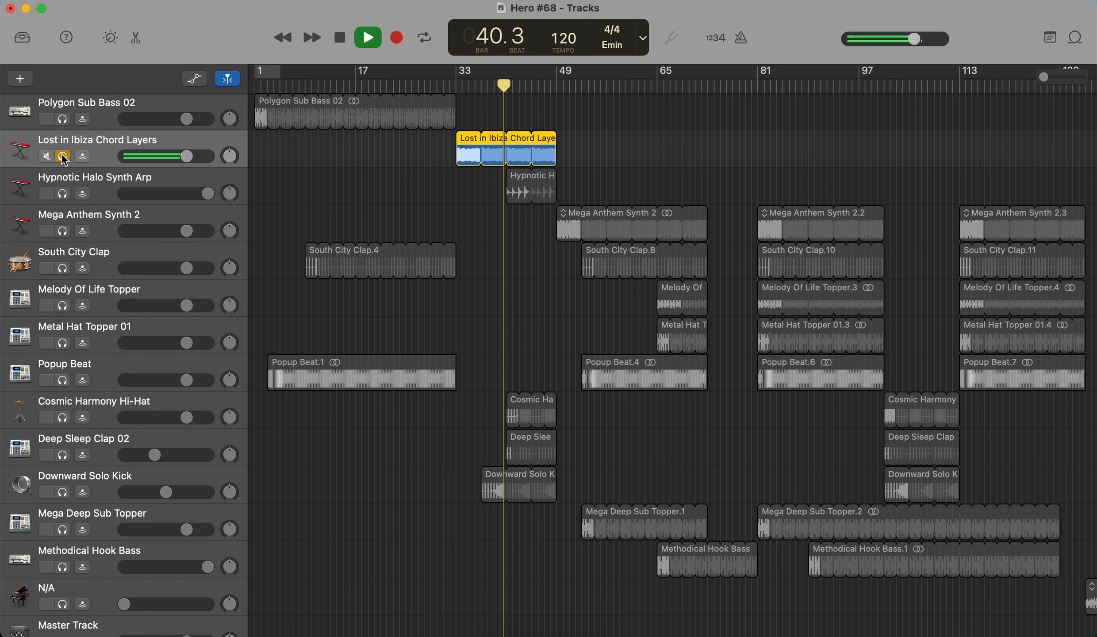
key("space")
left_click(64, 158)
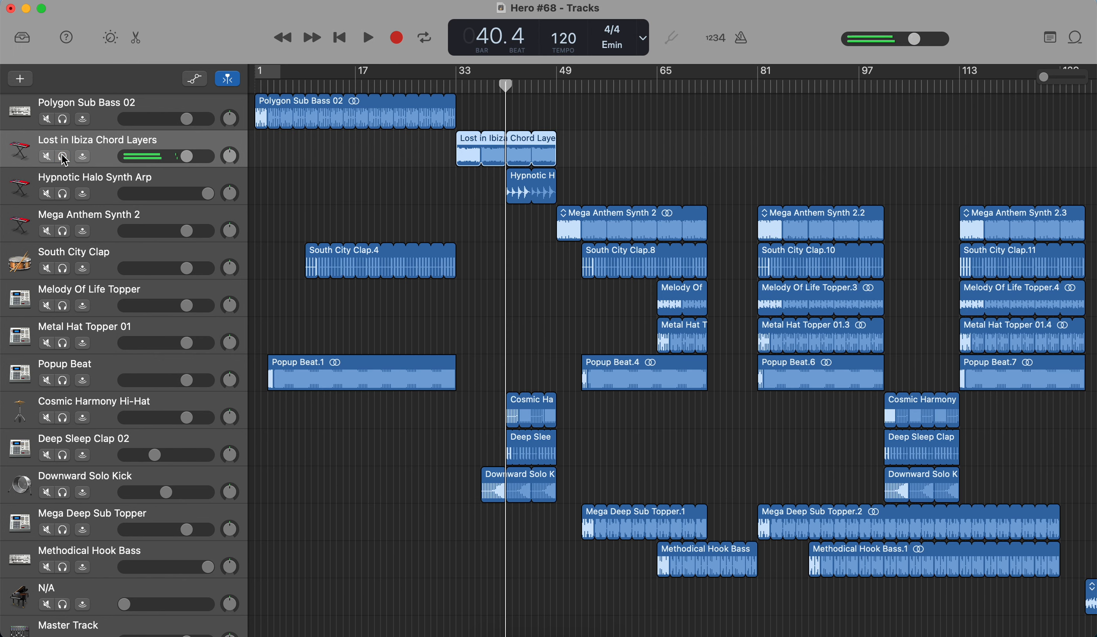
Step: Select the Hypnotic Halo Synth Arp track and move the playhead to the start of its region at bar 41
left_click(112, 186)
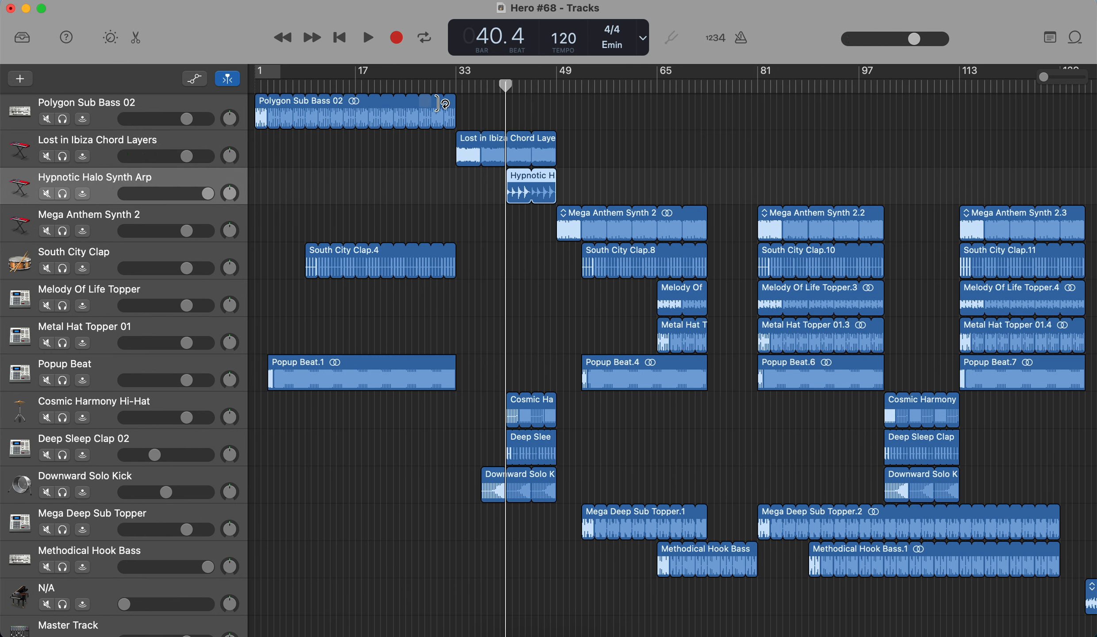
left_click_drag(535, 88, 509, 93)
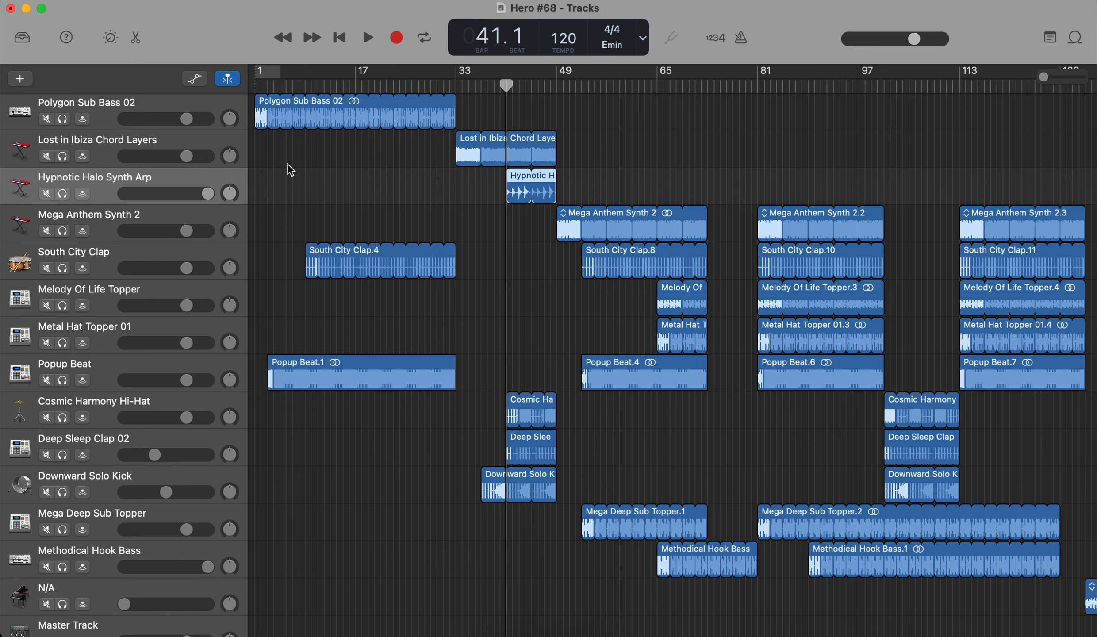
Step: Solo the Polygon Sub Bass 02 track, audition it from bar 2, stop playback and unsolo it
left_click(262, 85)
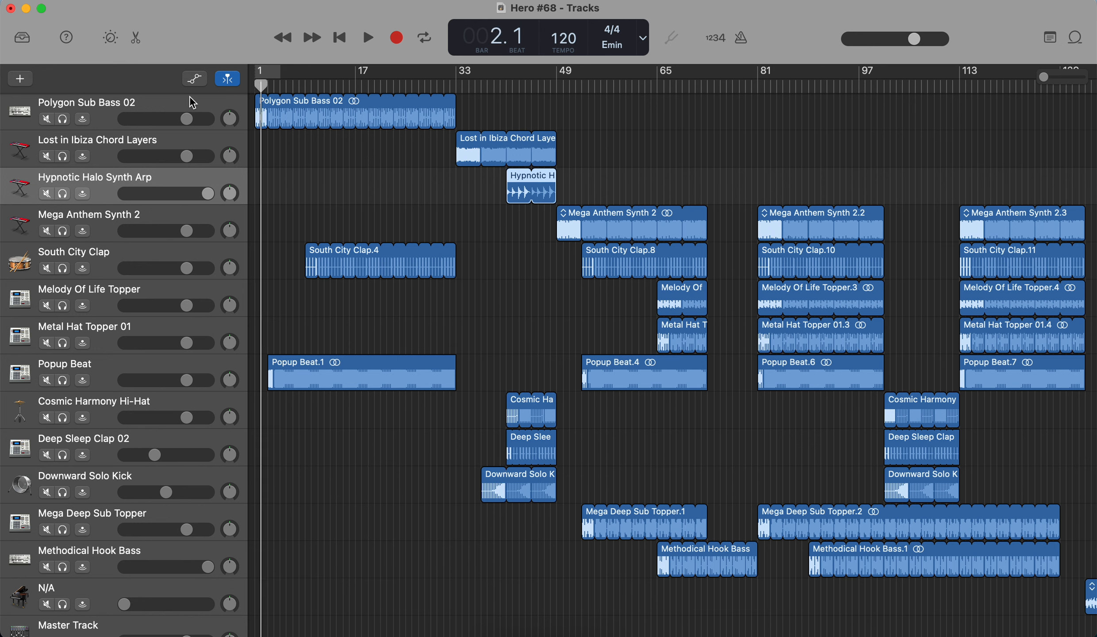
left_click(61, 119)
key("space")
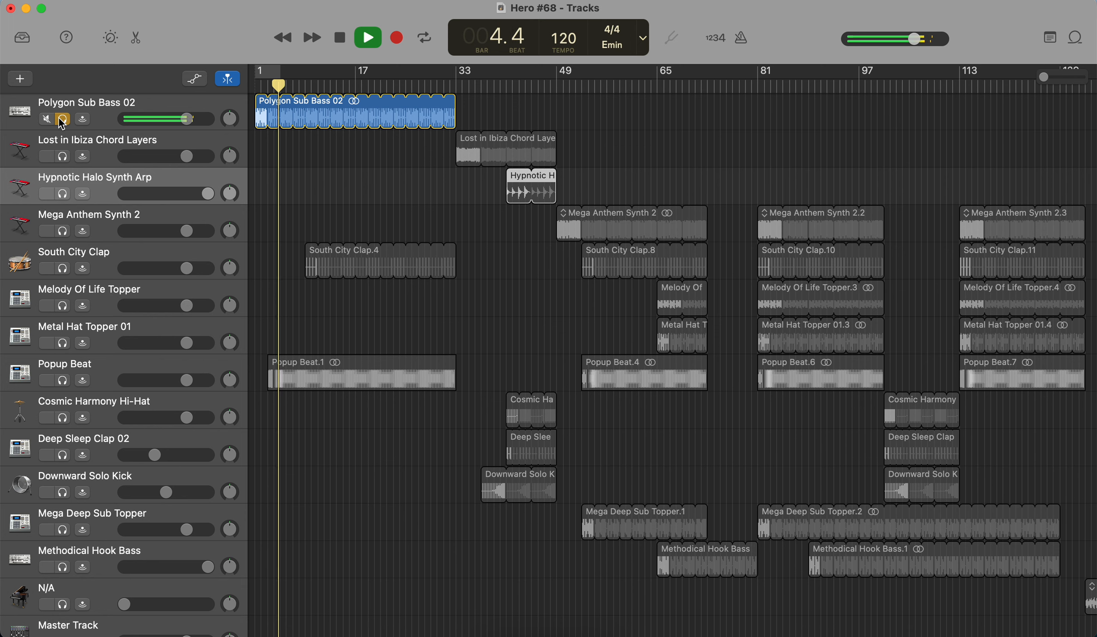
key("space")
left_click(63, 119)
Step: Select and solo the Lost in Ibiza Chord Layers track again, audition it from bar 33, stop playback and unsolo it
left_click(72, 146)
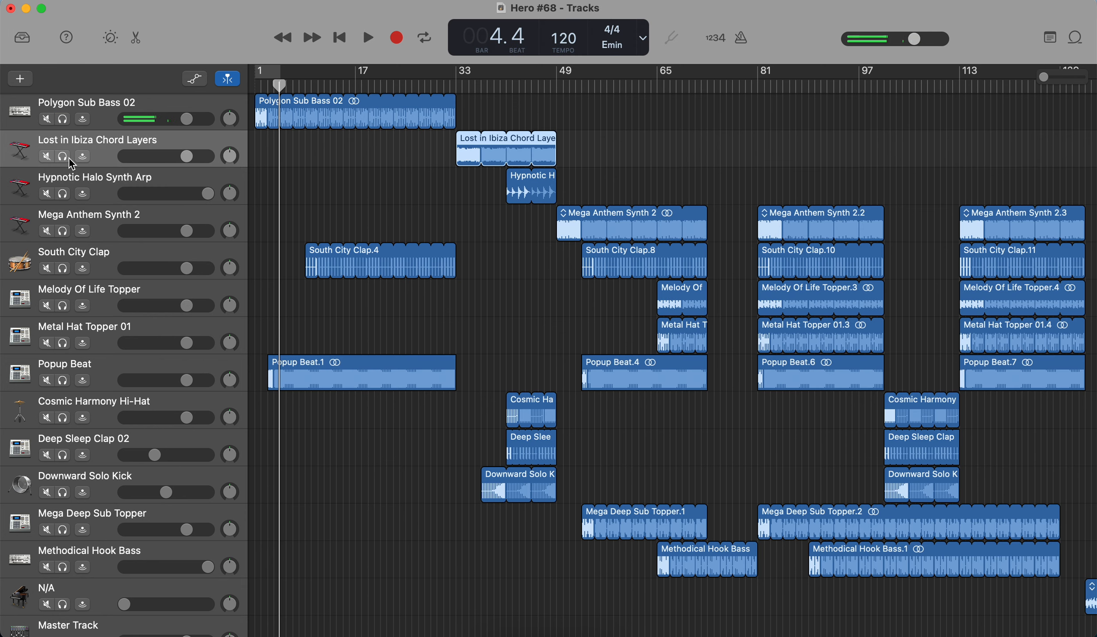
left_click(63, 157)
left_click_drag(464, 86, 450, 86)
key("space")
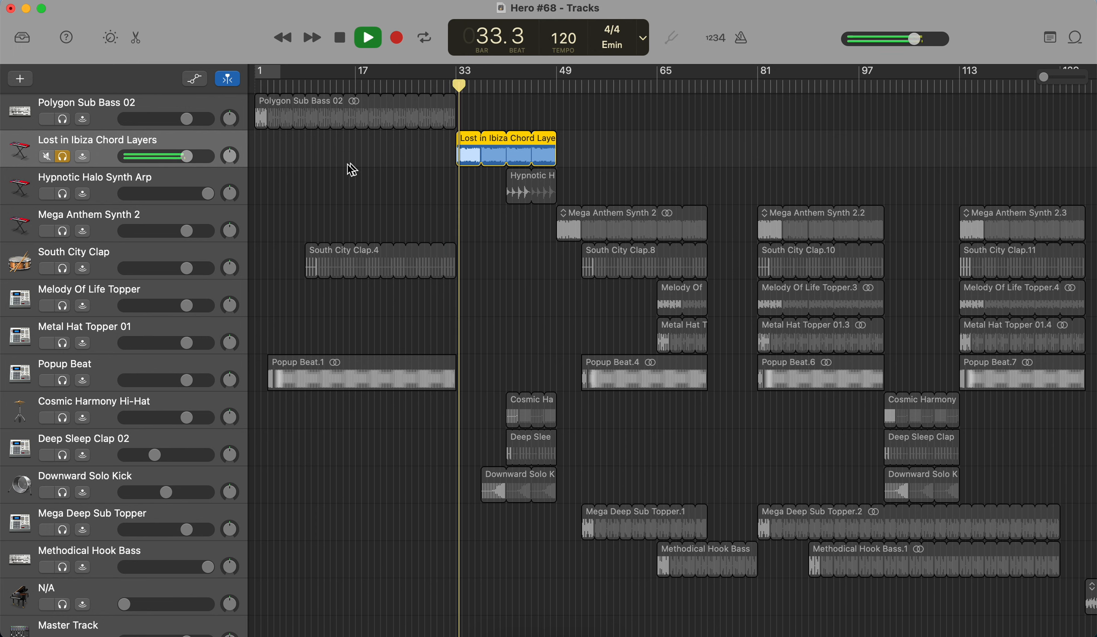
key("space")
left_click(63, 157)
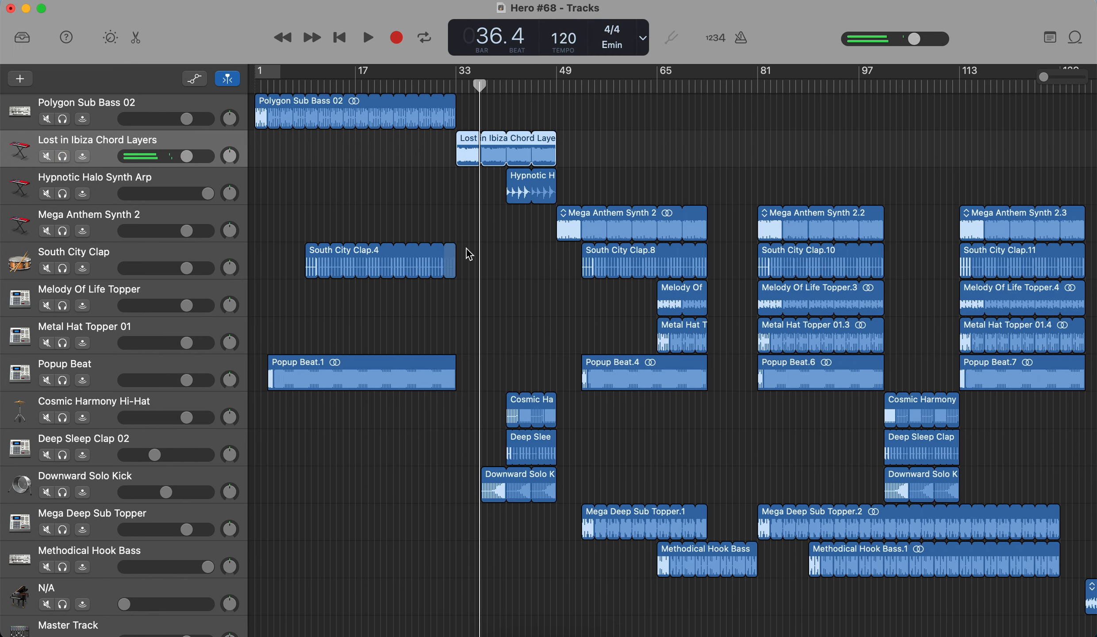
Step: Solo the Hypnotic Halo Synth Arp track, audition it from bar 41, unsolo it and return the playhead to bar 41
left_click(496, 246)
left_click_drag(527, 88, 507, 89)
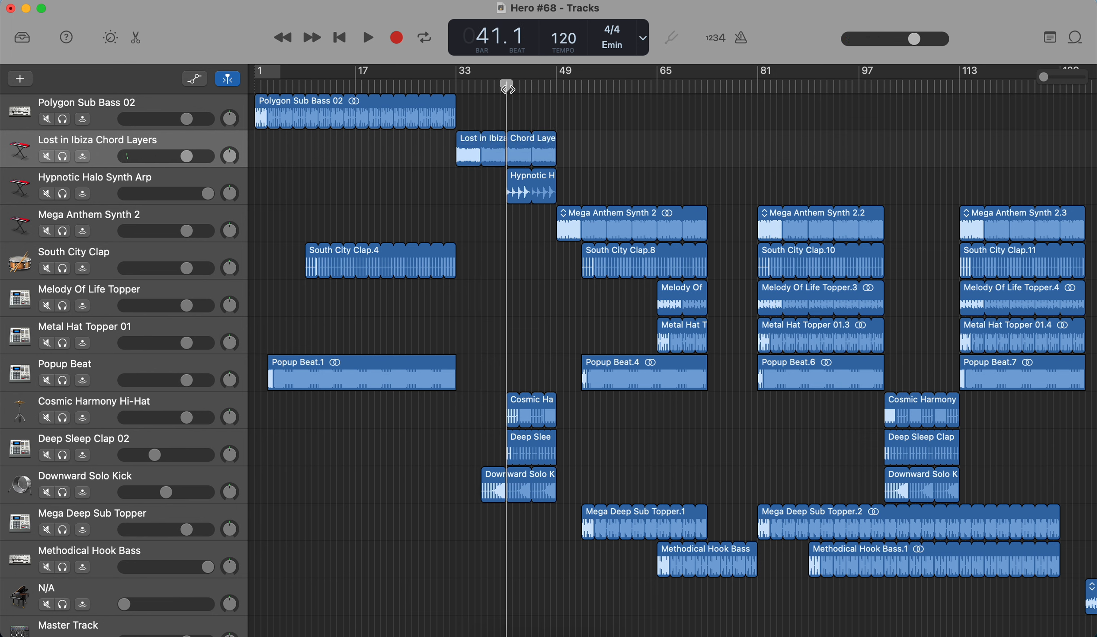
left_click(100, 181)
left_click(63, 194)
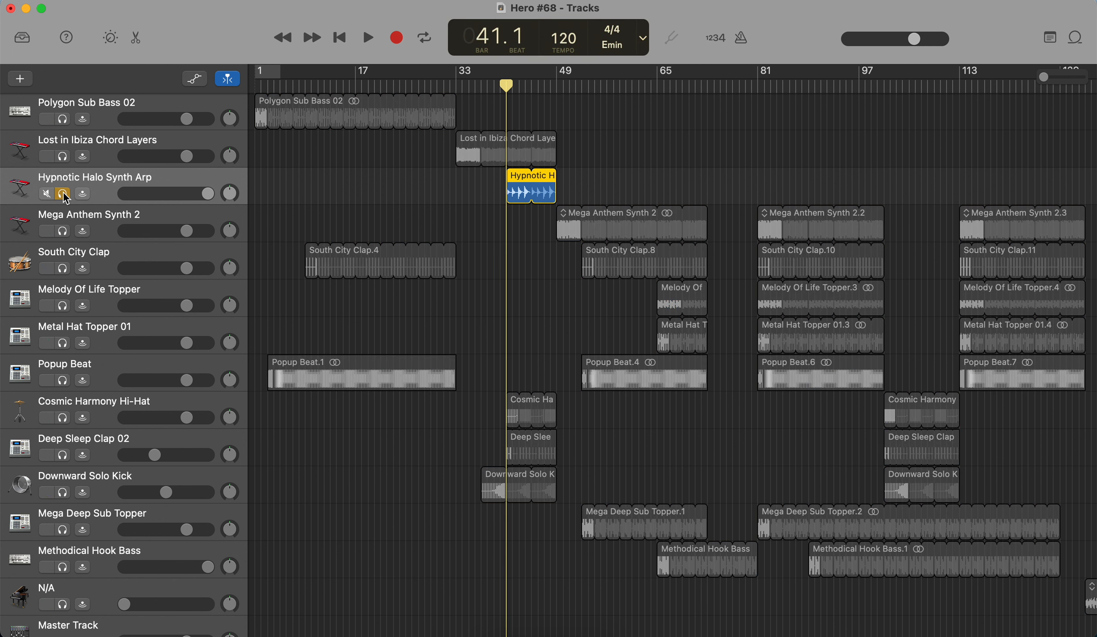
key("space")
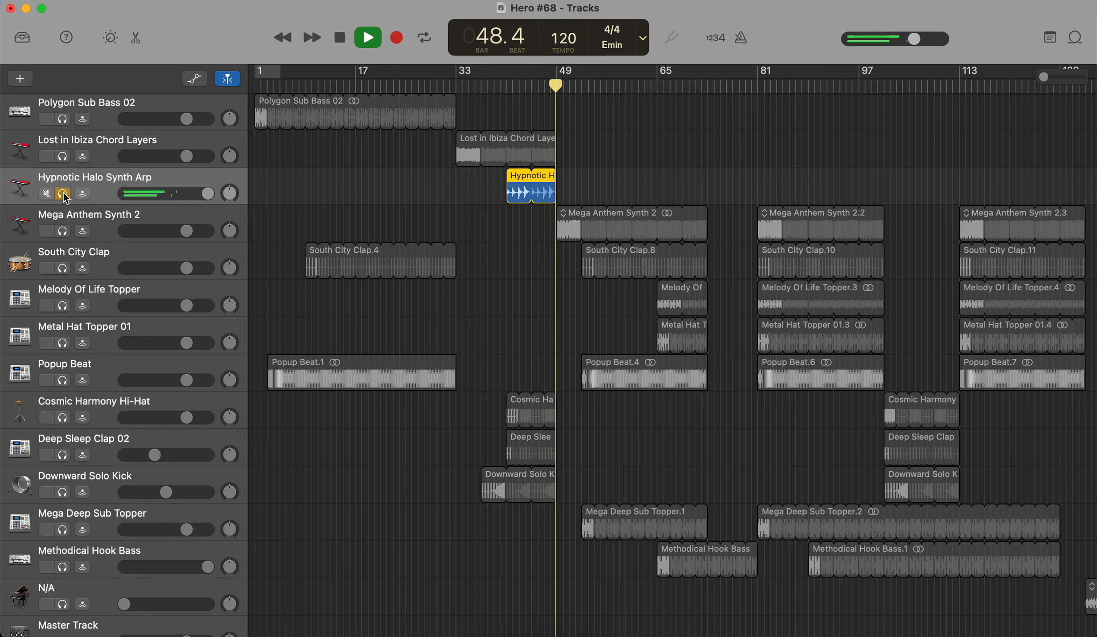
key("space")
left_click(63, 194)
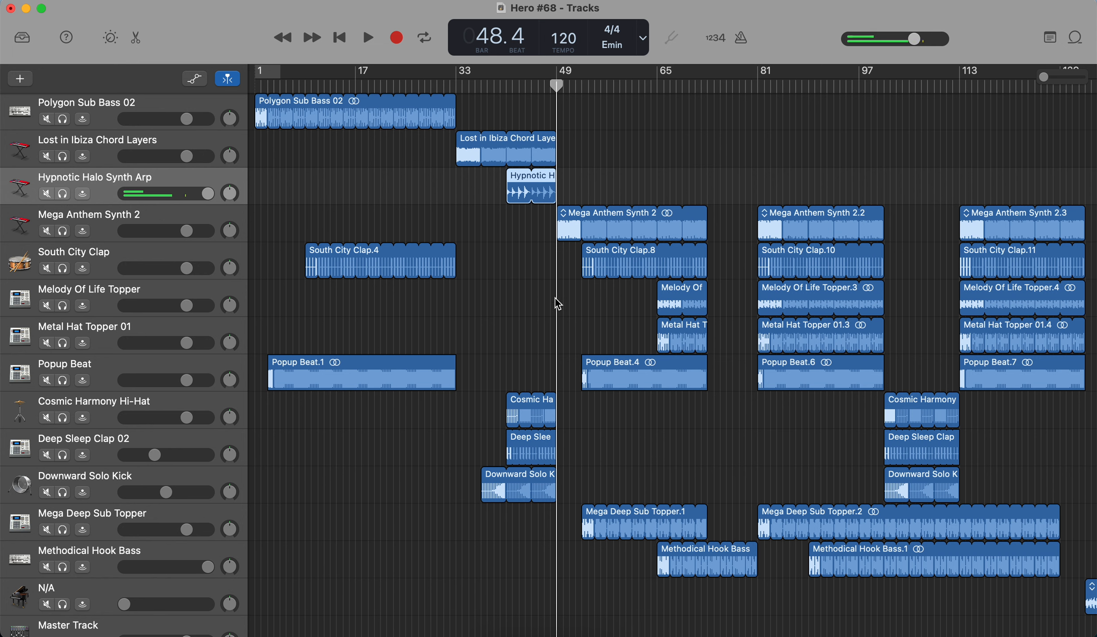
left_click_drag(539, 84, 507, 87)
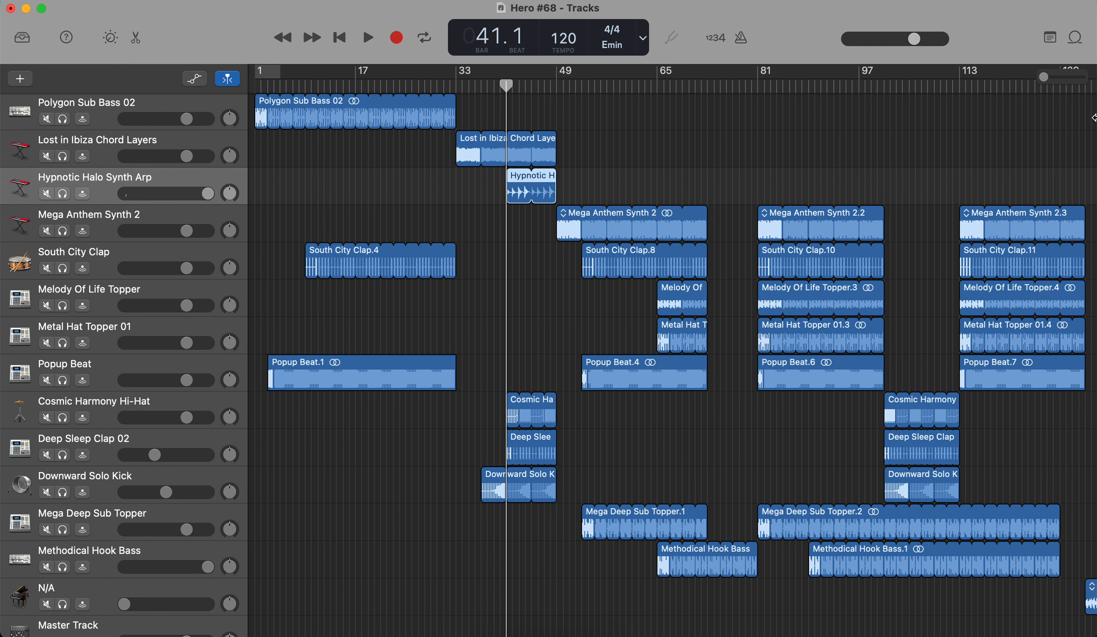
Step: Open the loop browser and look through its Instrument, Genre and Descriptors filter categories
left_click(1077, 39)
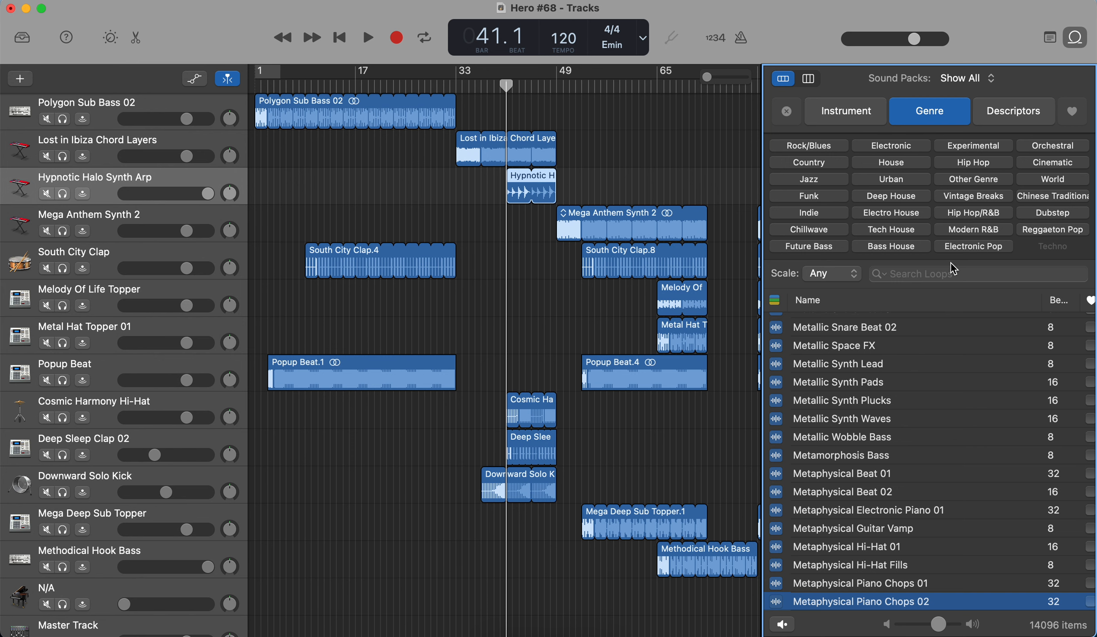
left_click(849, 115)
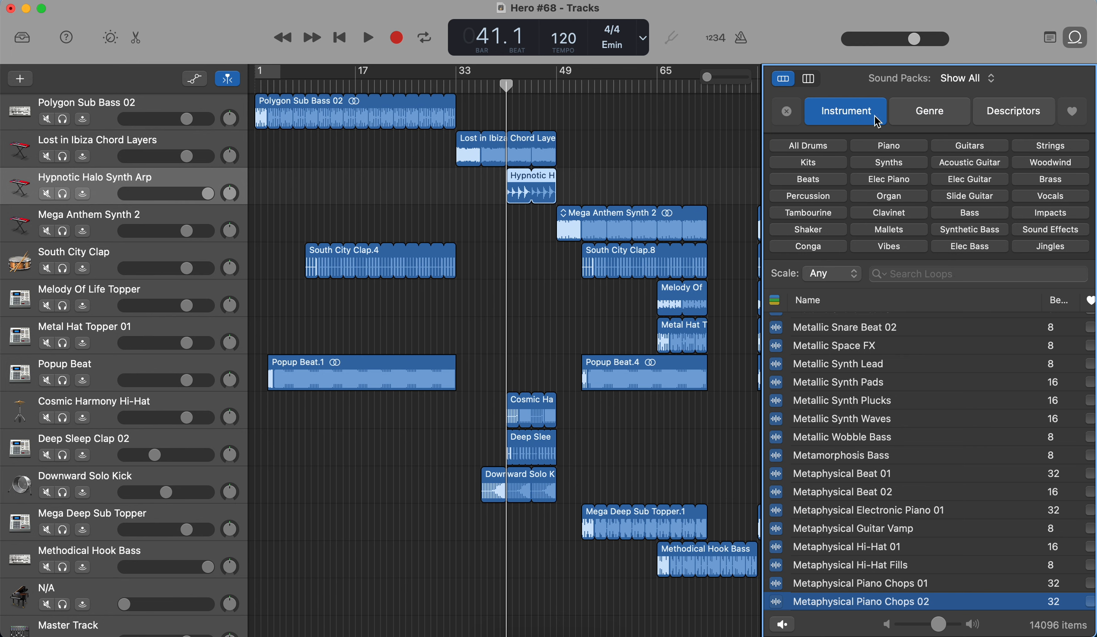
left_click(909, 123)
left_click(1003, 123)
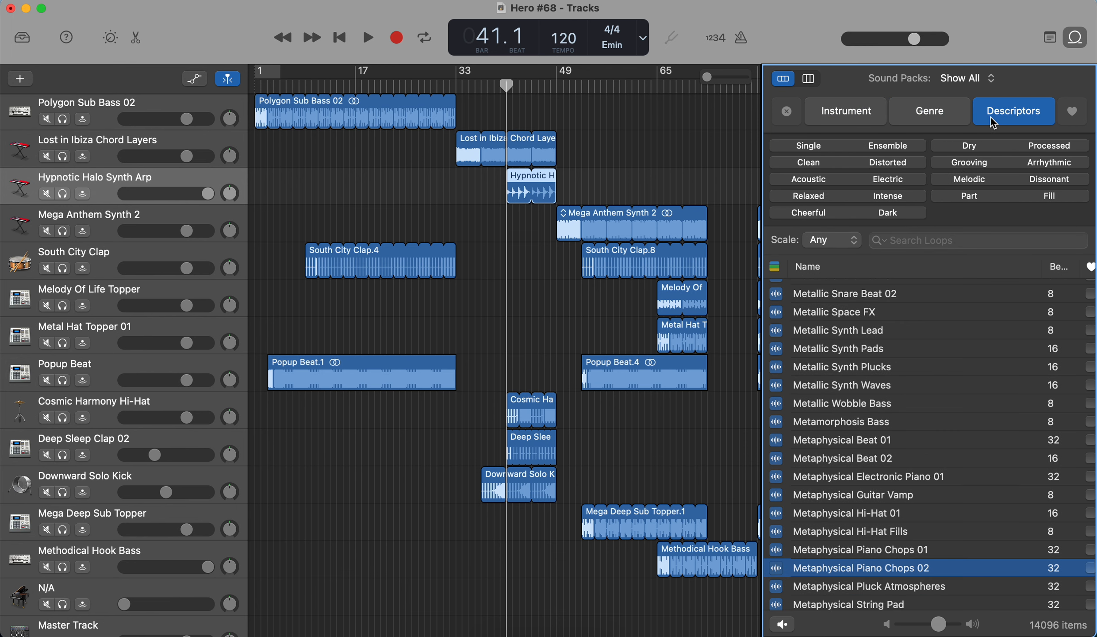
left_click(937, 123)
Step: Search the loops for "hypno" and preview Hypnotic Halo Brass, Hypnotic Halo Synth Arp and Hypnotic Halo Synth Bass 01
left_click(968, 275)
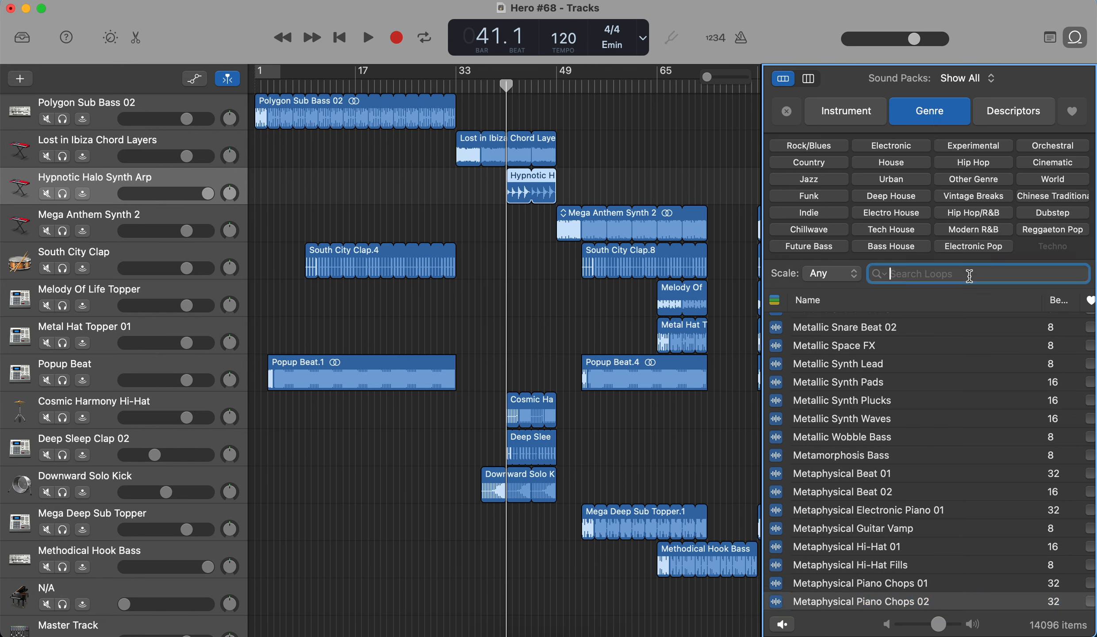
type("hyp")
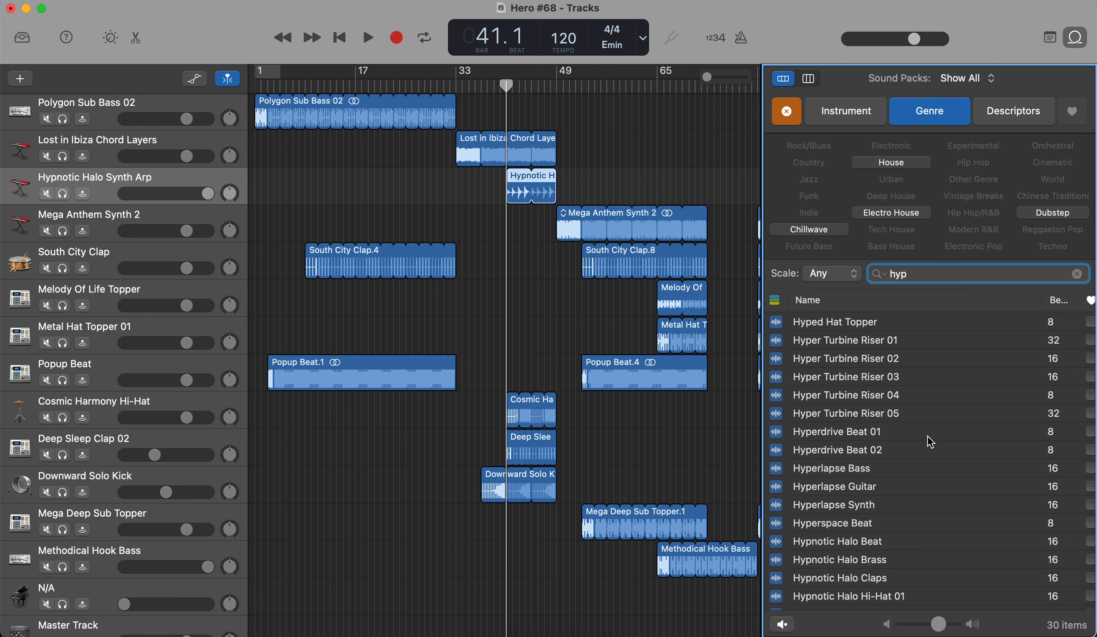
type("no")
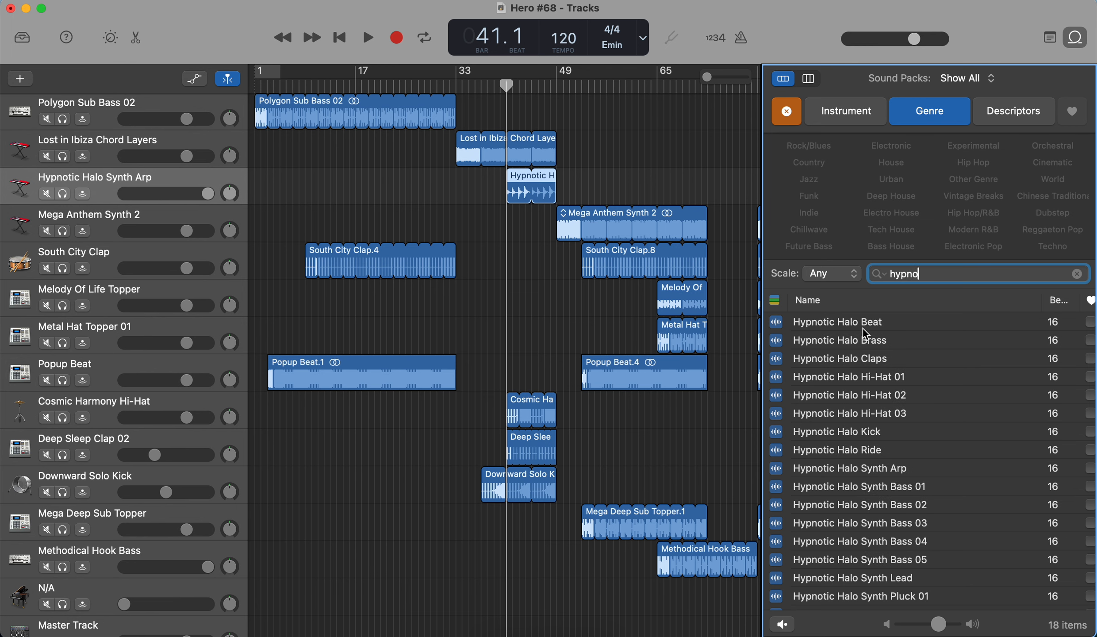
left_click(863, 341)
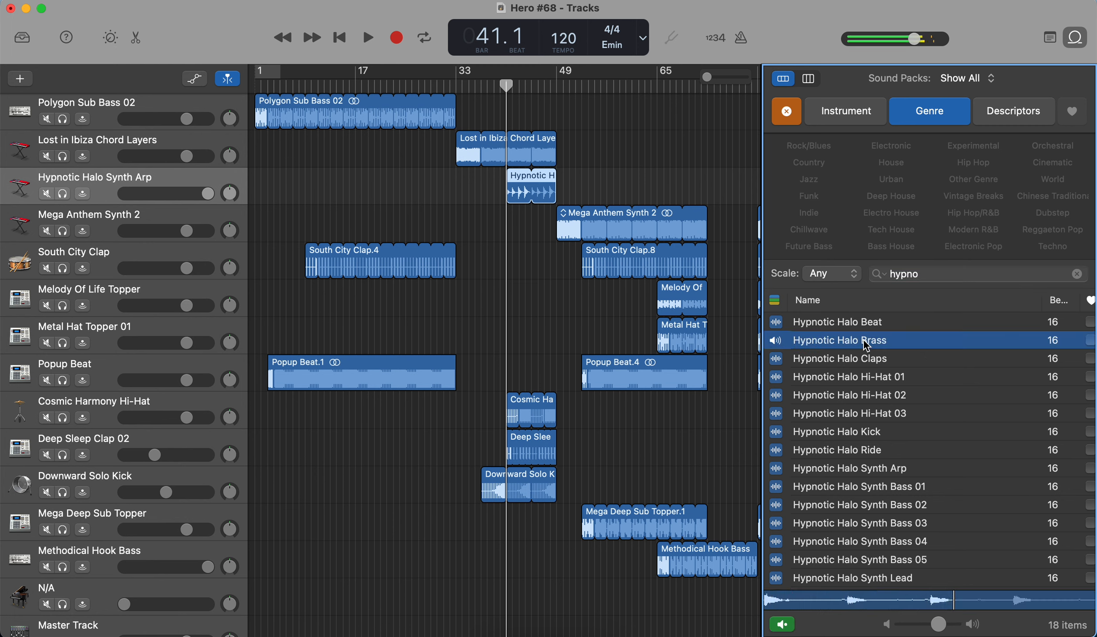
left_click(889, 470)
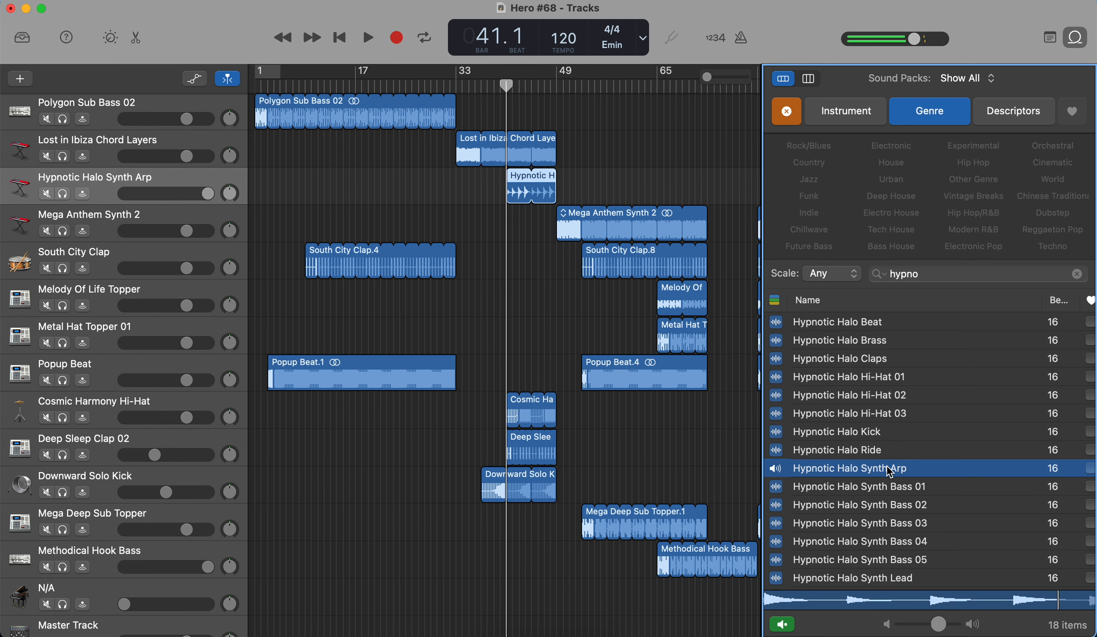
left_click(891, 490)
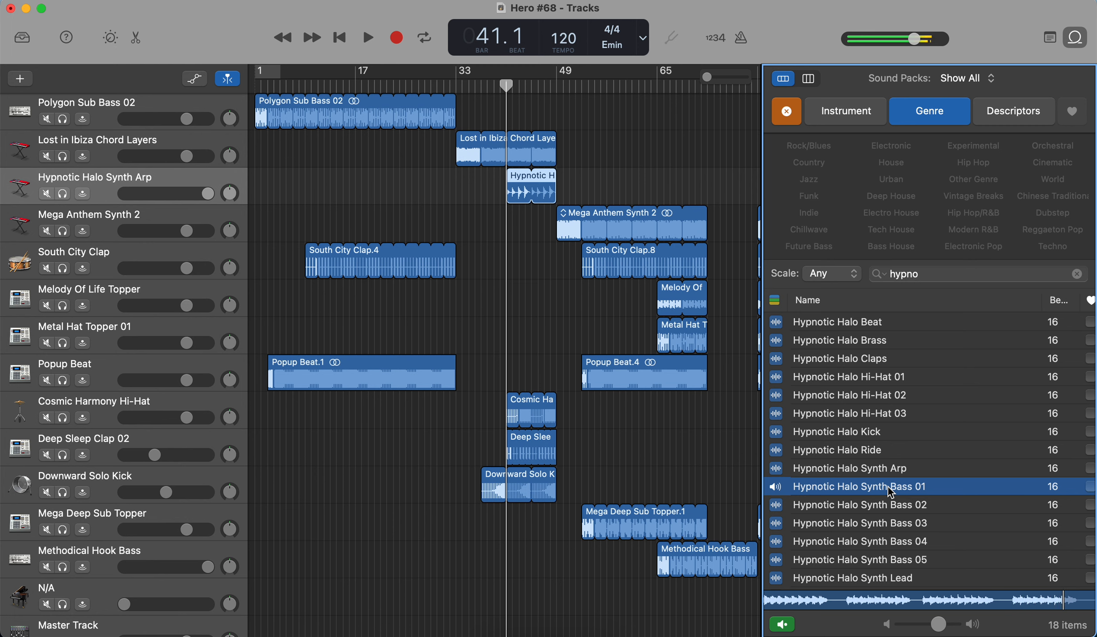
left_click(890, 490)
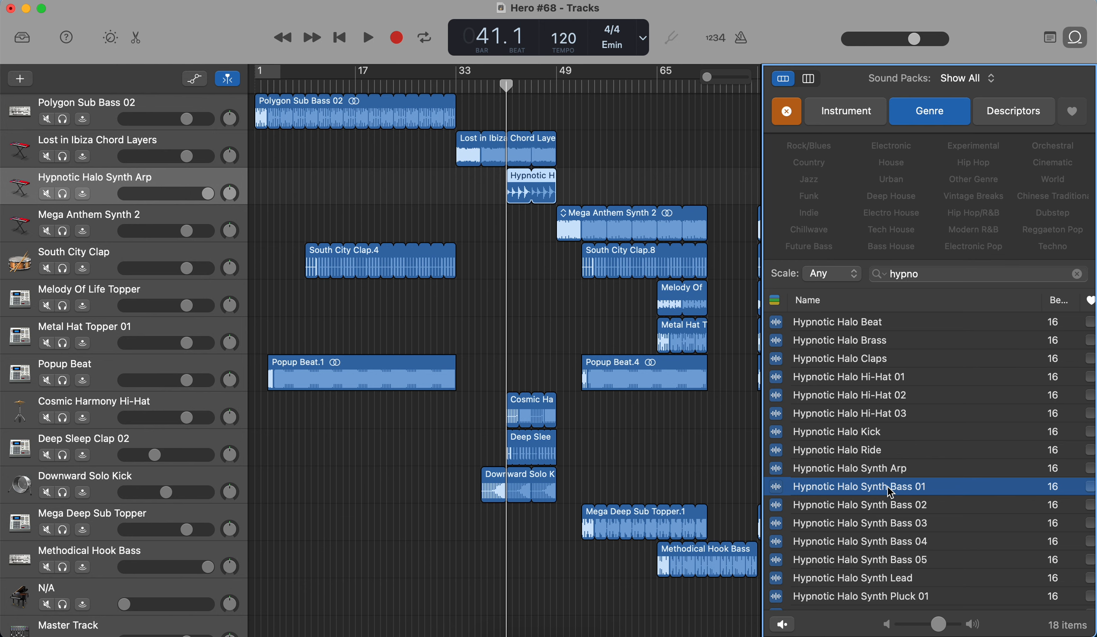
Step: Preview the loops from Hypnotic Halo Synth Bass 02 down to Hypnotic Halo Synth Lead, clear the search and close the loop browser
key("Down")
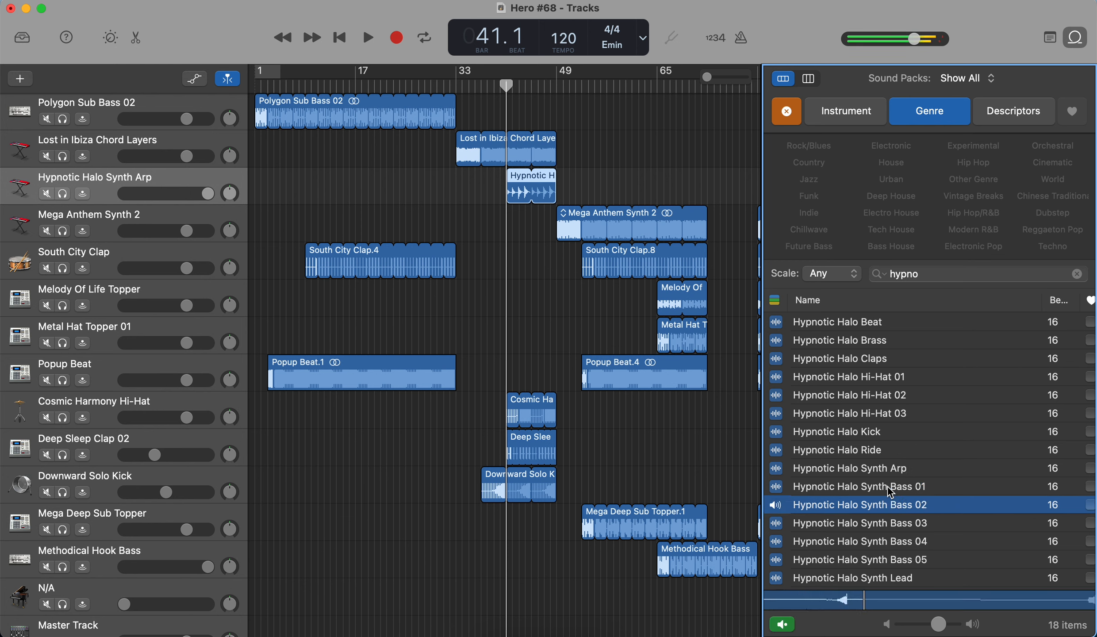
key("Down")
key("Down")
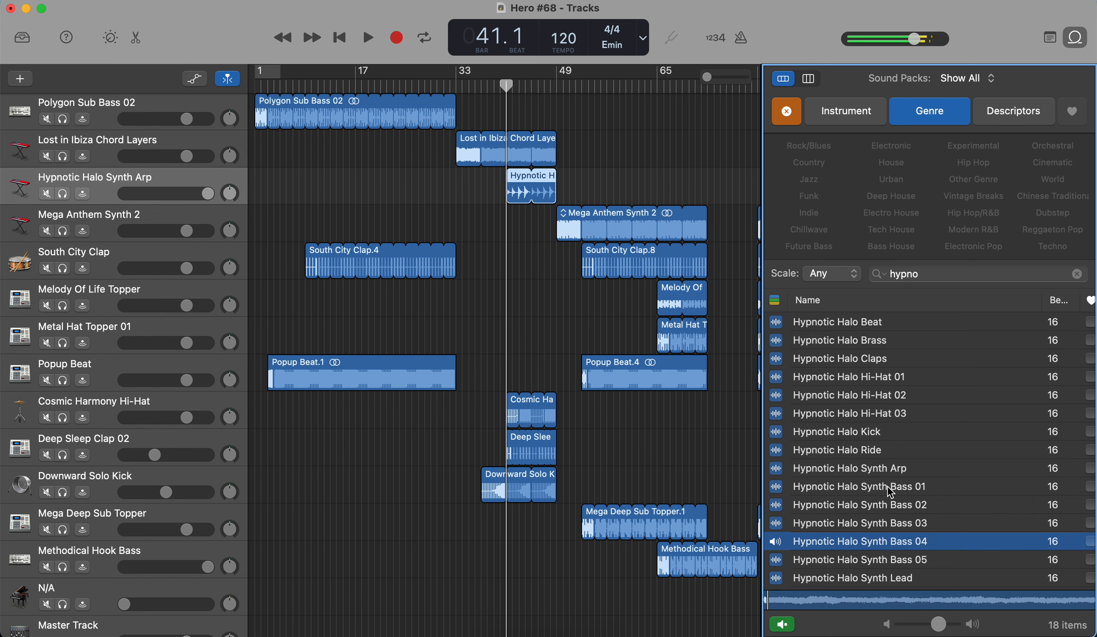
key("Down")
key("Down")
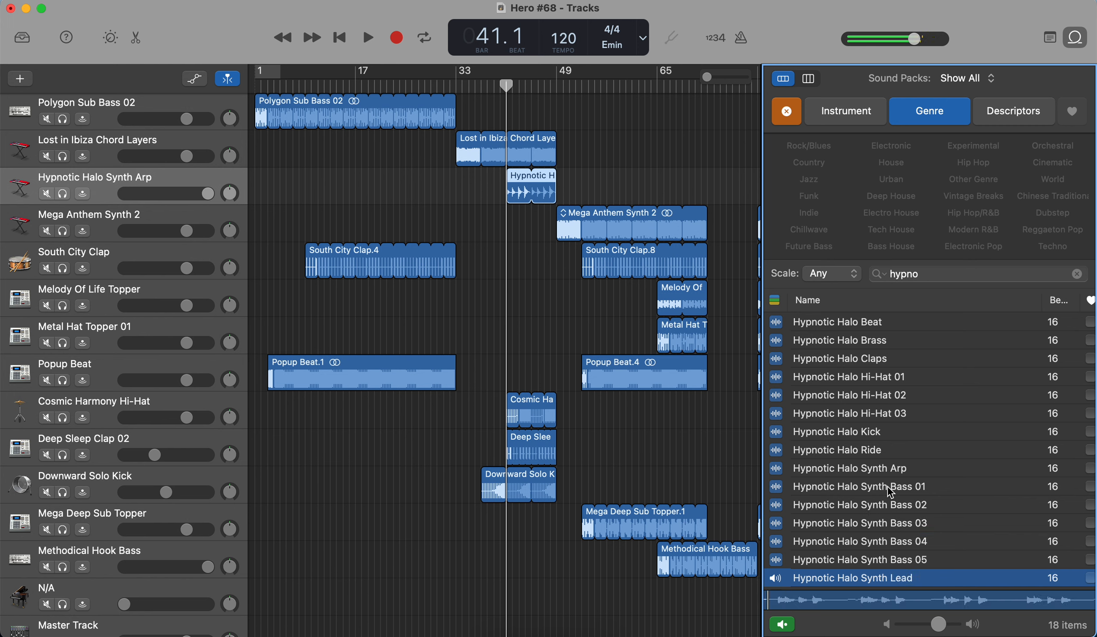
left_click(927, 579)
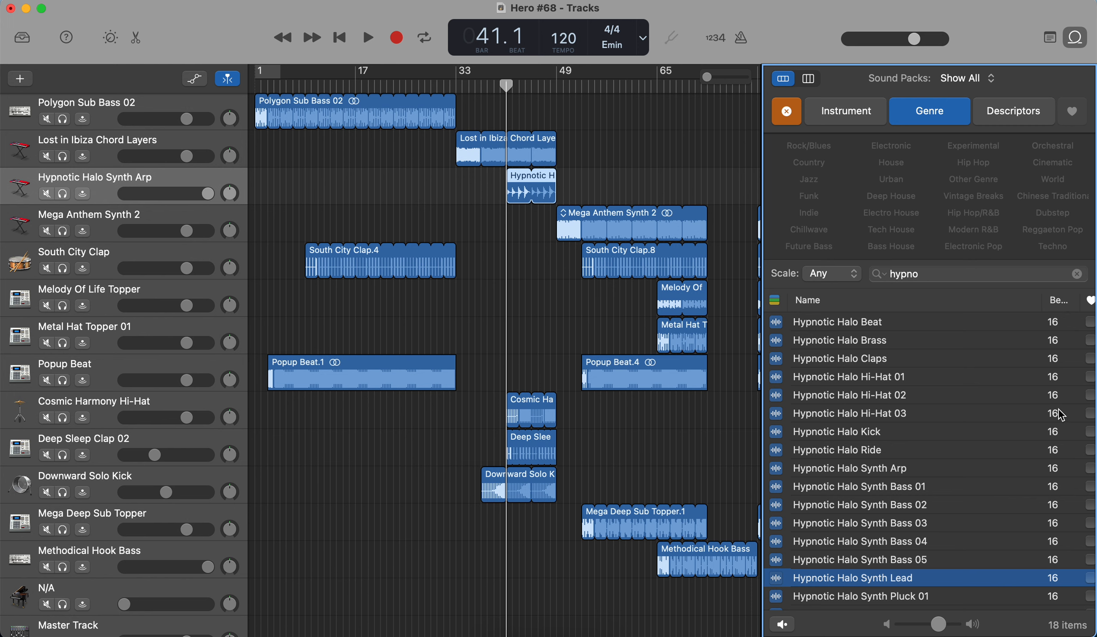
left_click(786, 116)
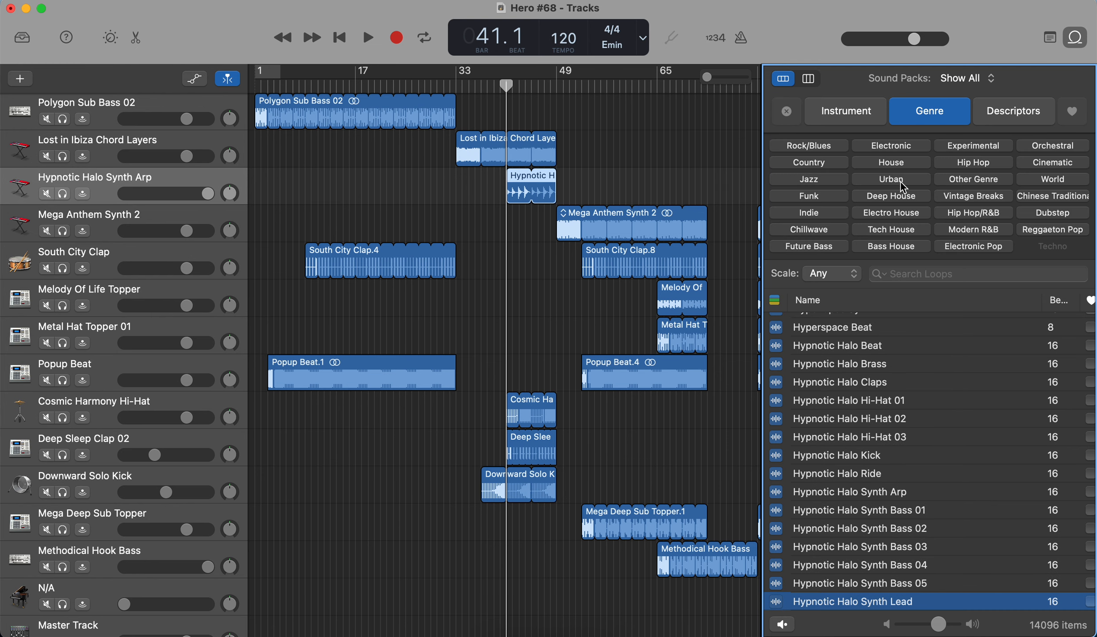
left_click(1076, 38)
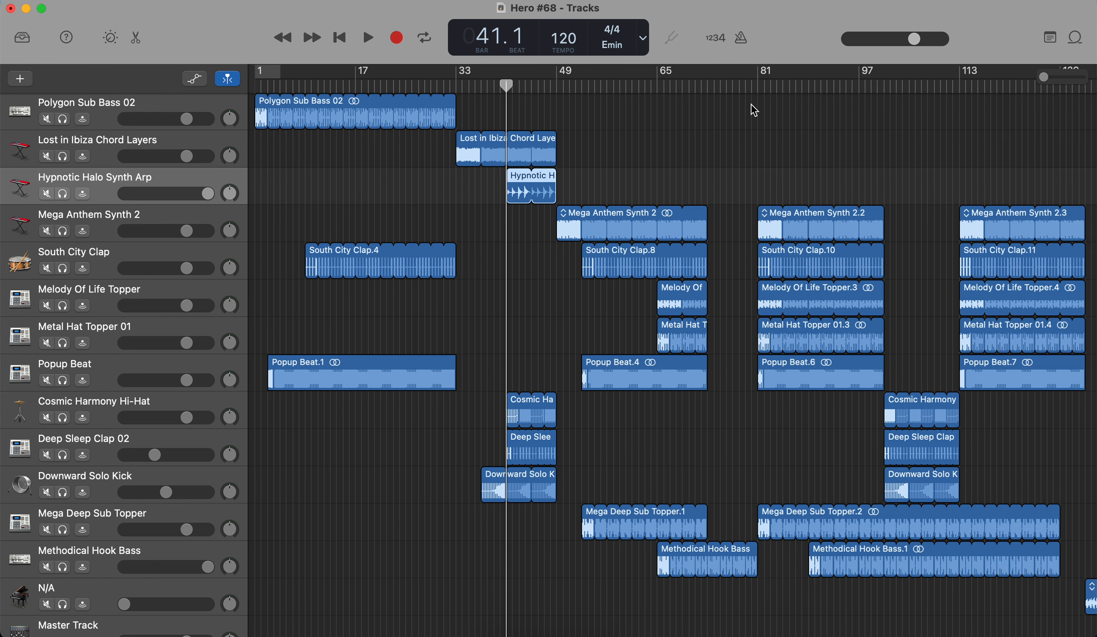
Step: Set the transport display to Time, move the playhead to 01:31.605, and switch the display back to Beats & Project
left_click(644, 41)
left_click(665, 92)
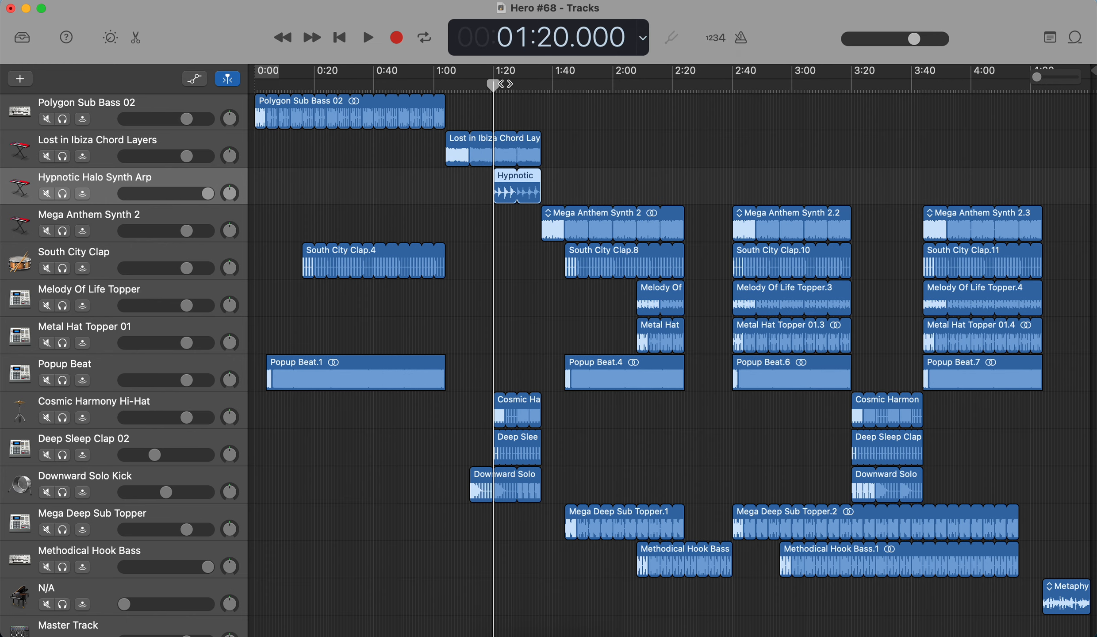
left_click_drag(495, 85, 528, 102)
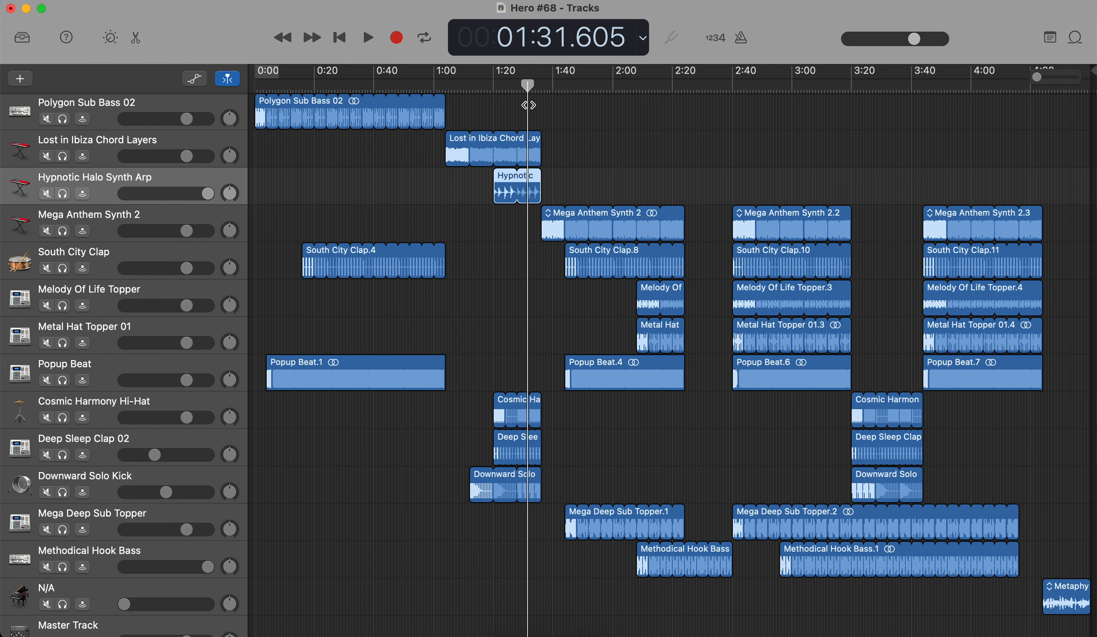
left_click(643, 39)
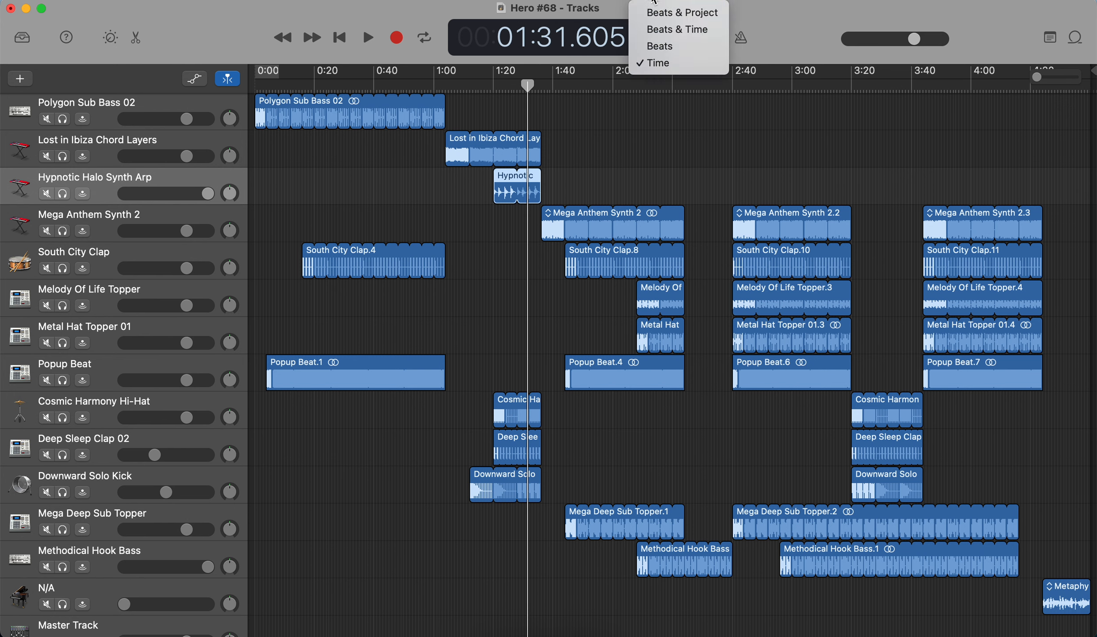
left_click(657, 12)
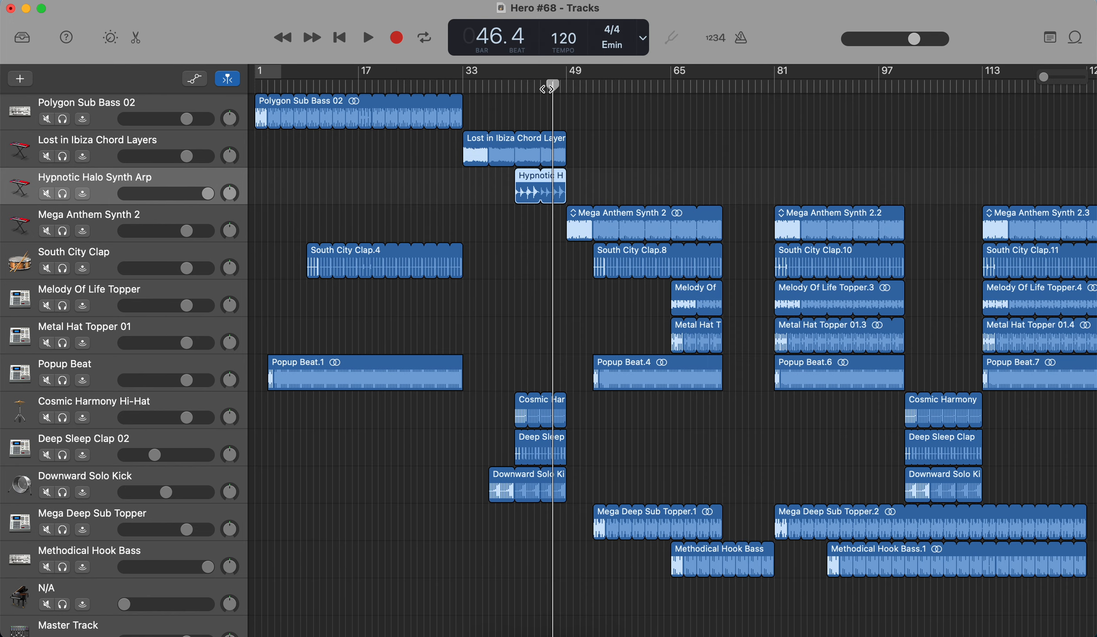
Step: Move the playhead to bar 49, select and solo the Mega Anthem Synth 2 track, audition it and stop playback
left_click_drag(547, 90, 566, 89)
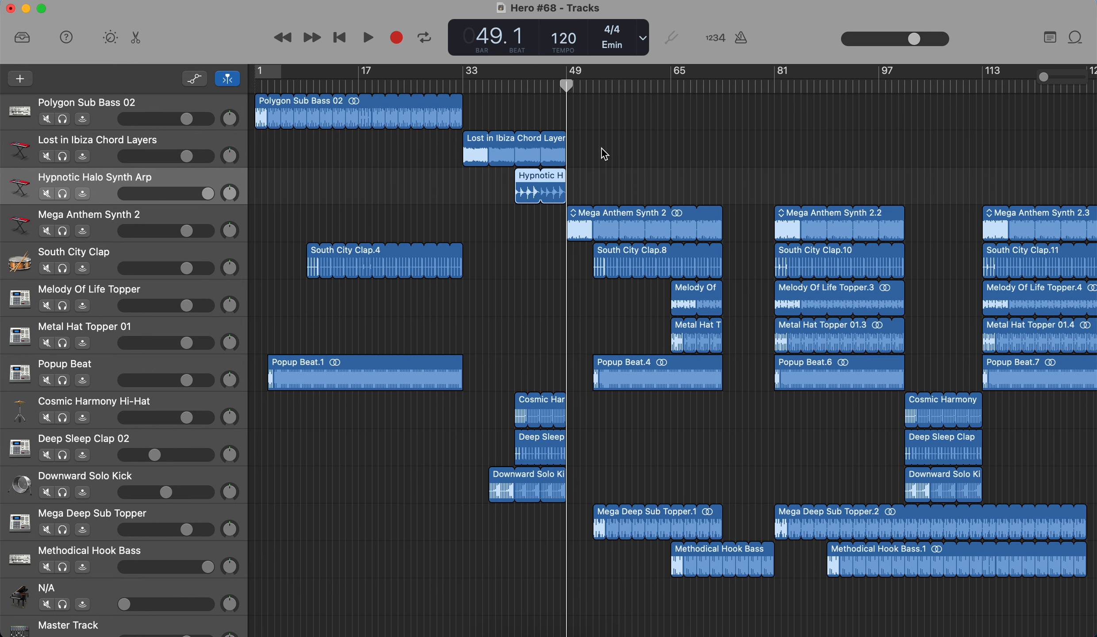
left_click(611, 172)
left_click(108, 220)
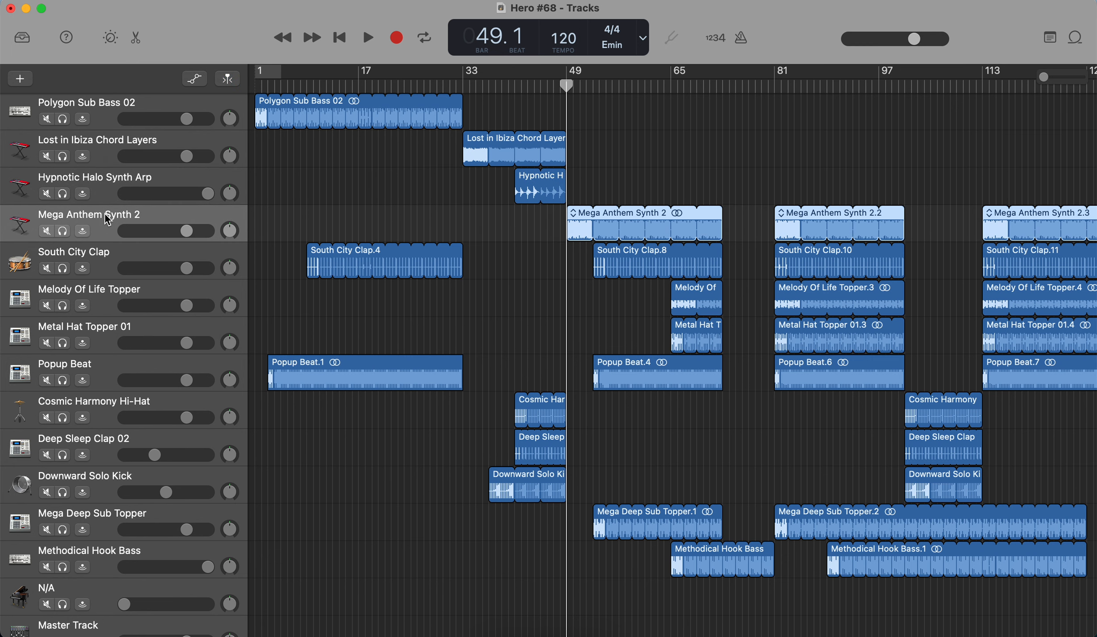
left_click(63, 231)
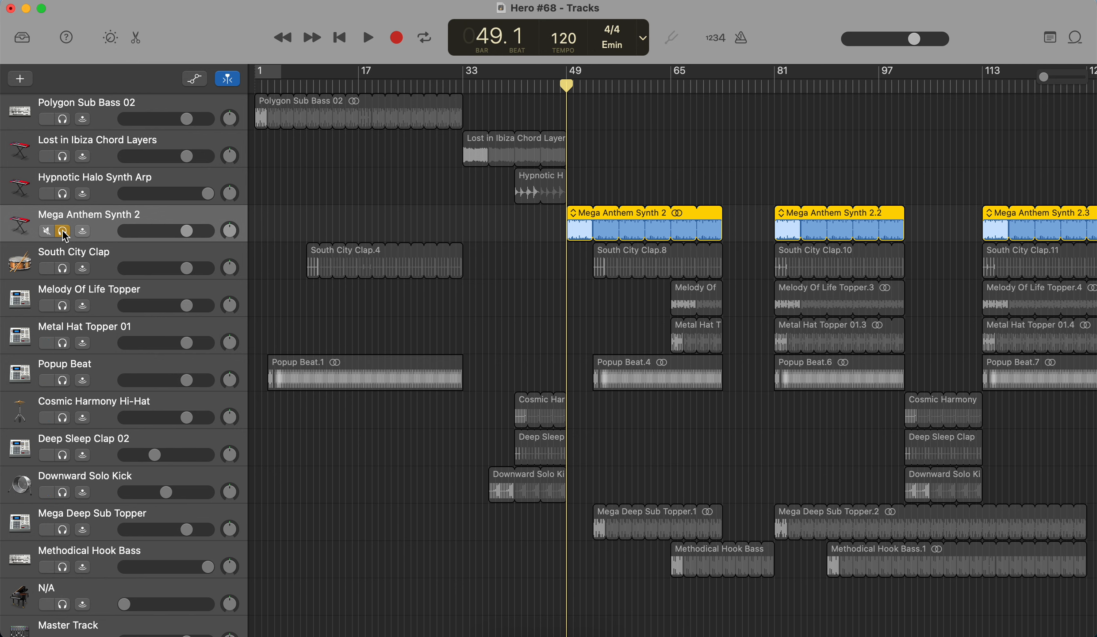
key("space")
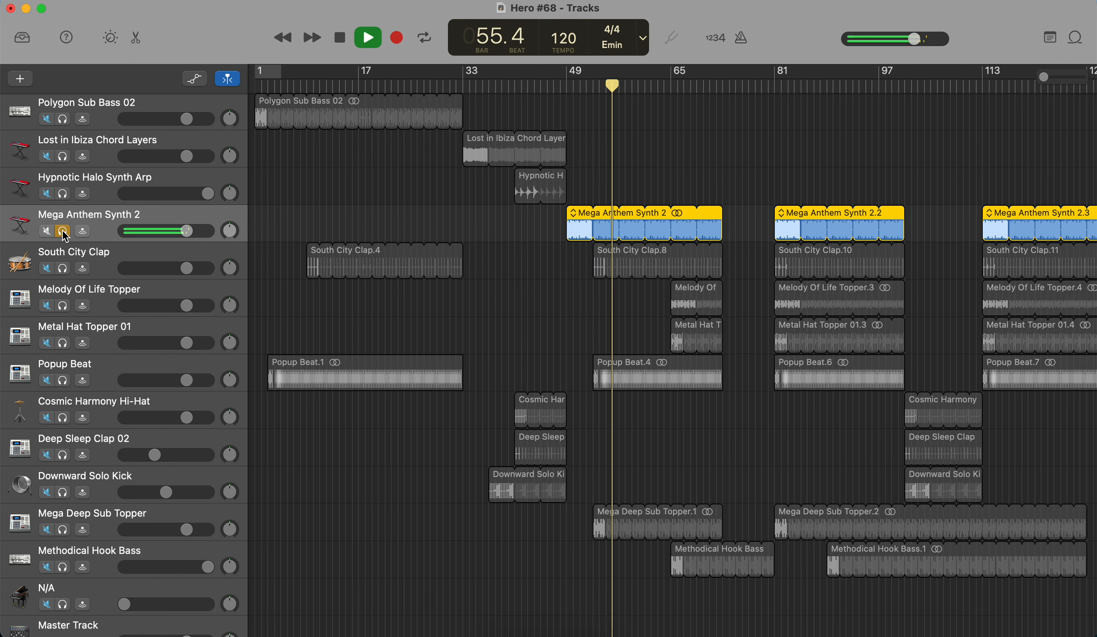
key("space")
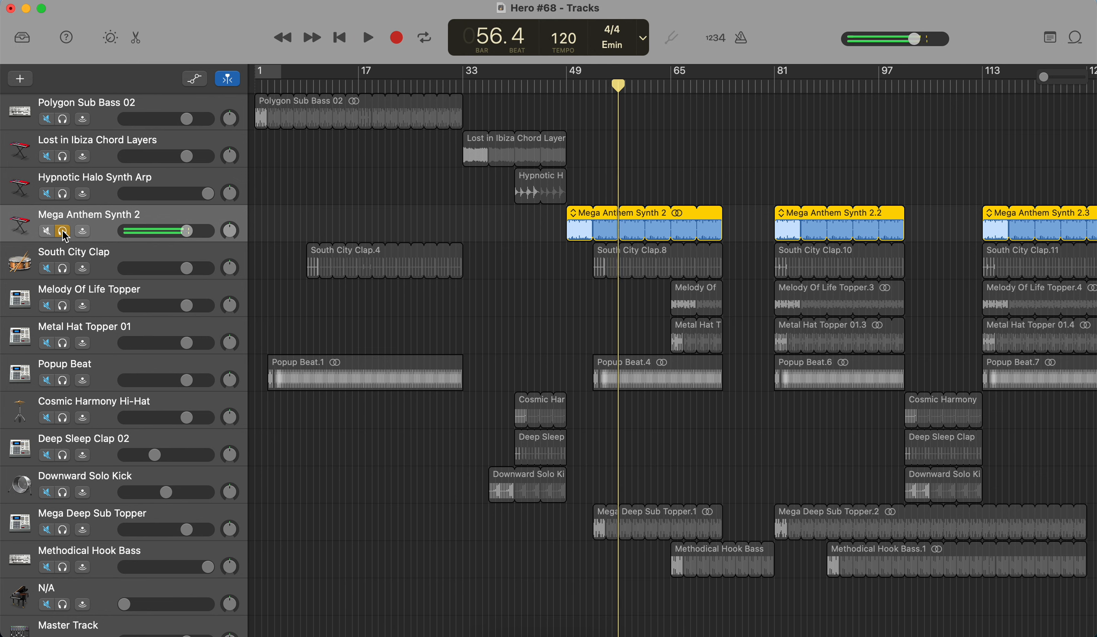
Step: Turn off solo on the Mega Anthem Synth 2 track and select the South City Clap track
left_click(63, 231)
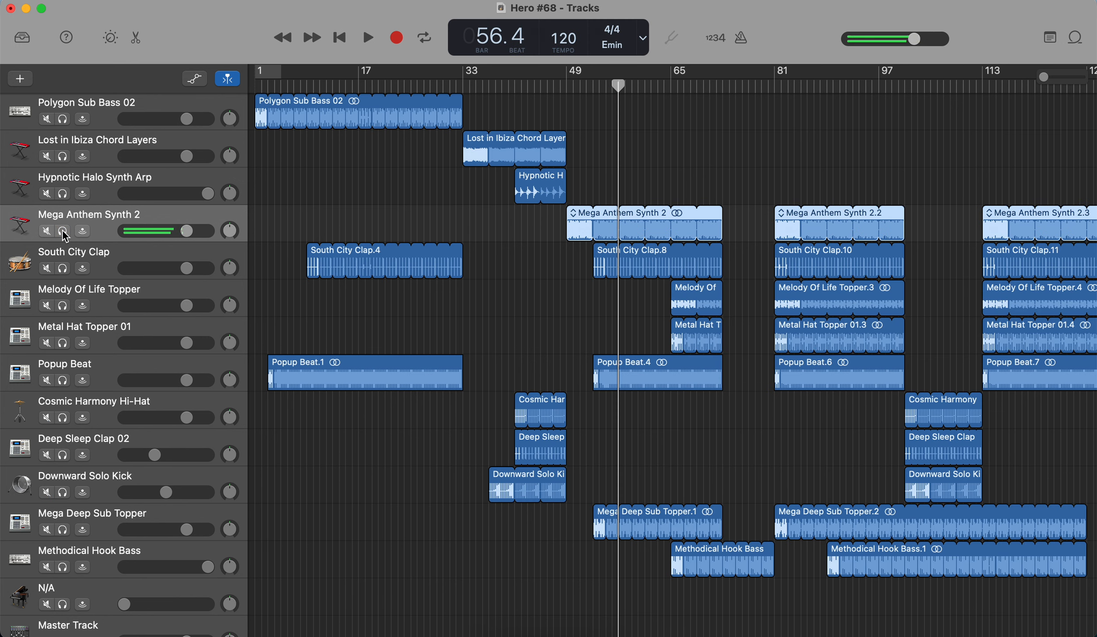
left_click(106, 261)
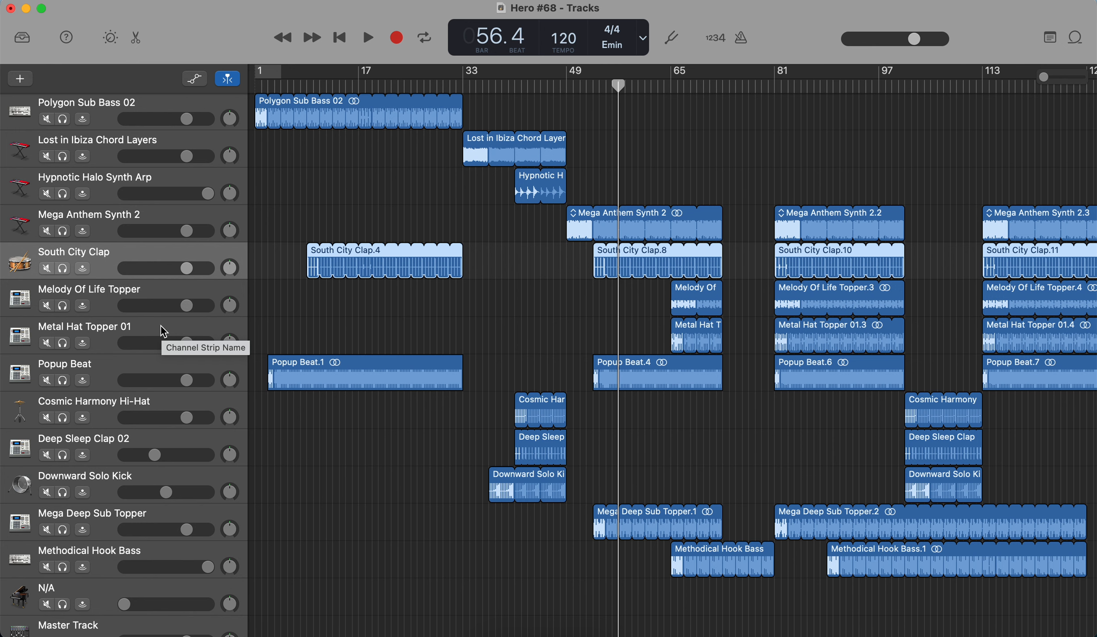
Step: Select the Methodical Hook Bass track, audition it soloed from bar 89, and turn its solo off after stopping playback
left_click(164, 551)
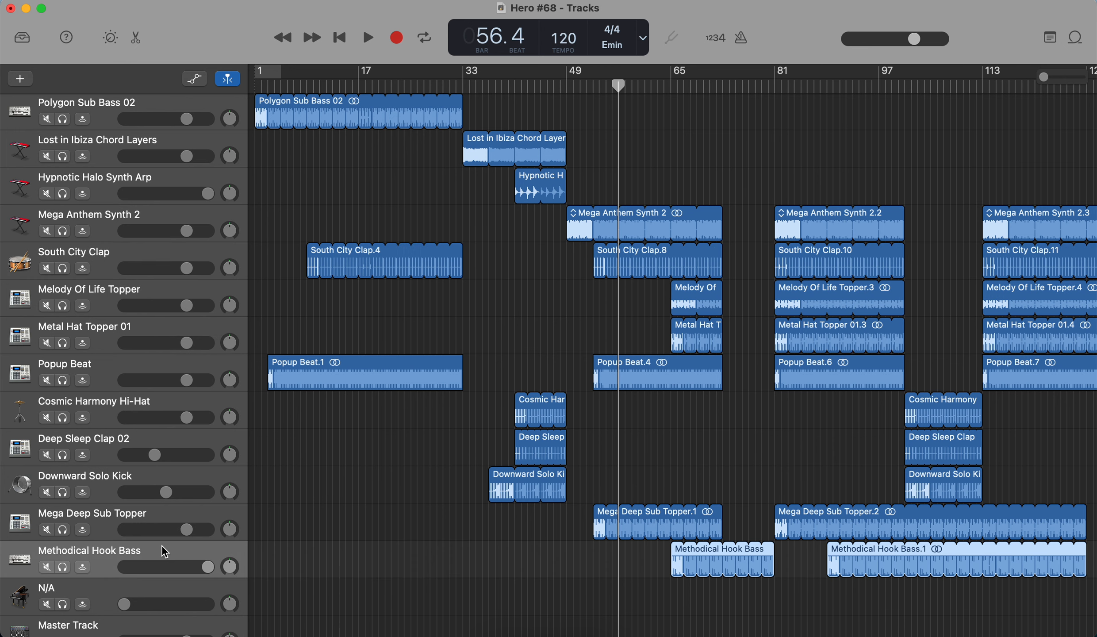
left_click(834, 86)
left_click_drag(833, 91, 826, 89)
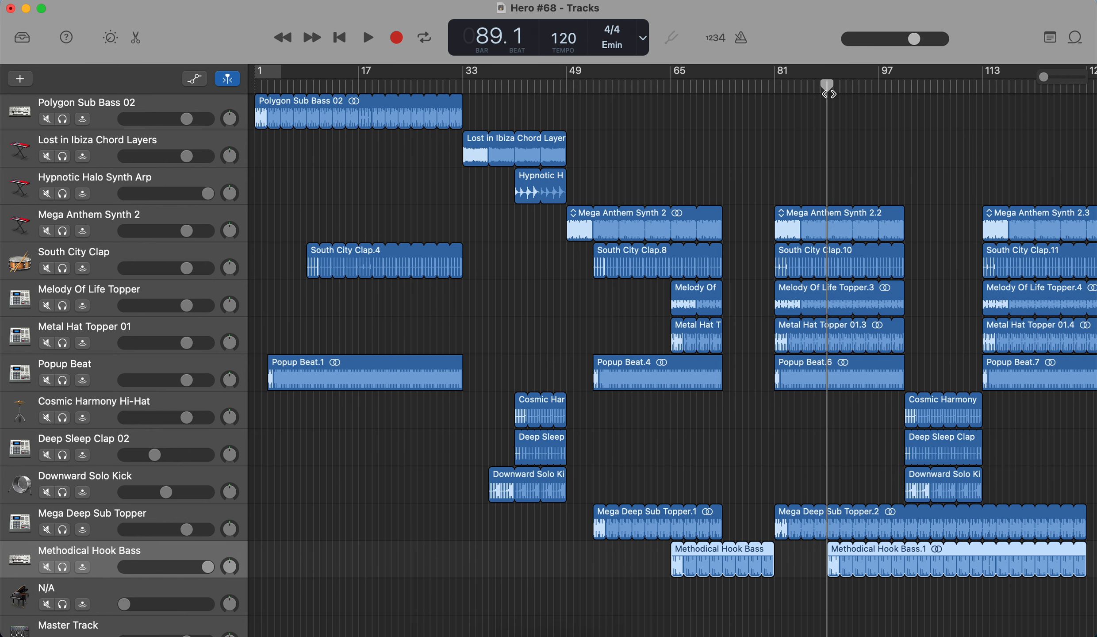
left_click(63, 567)
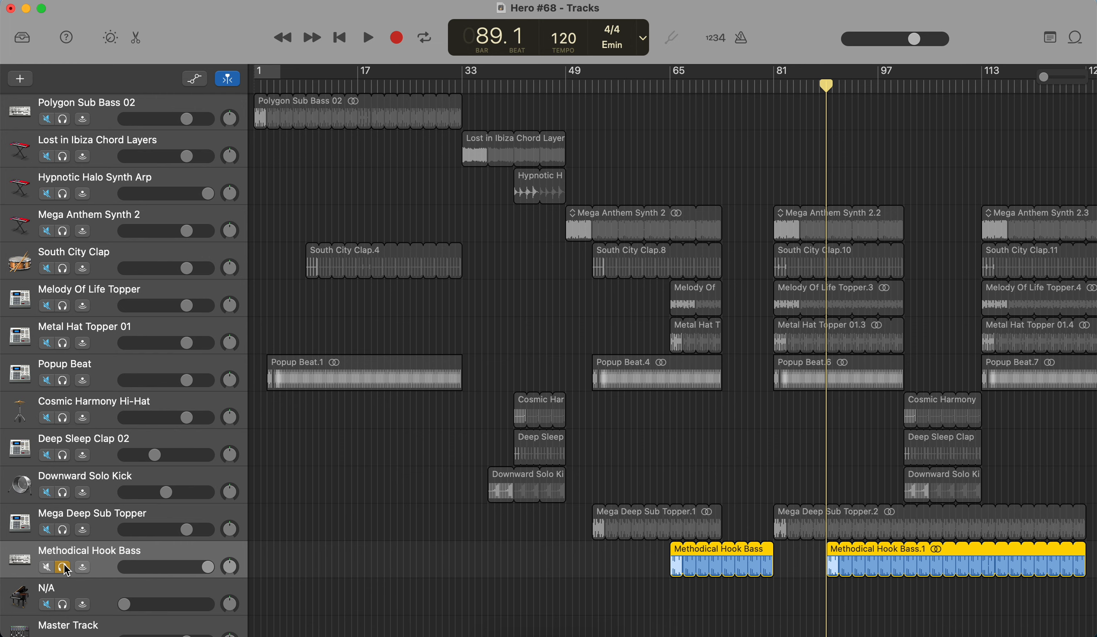
key("space")
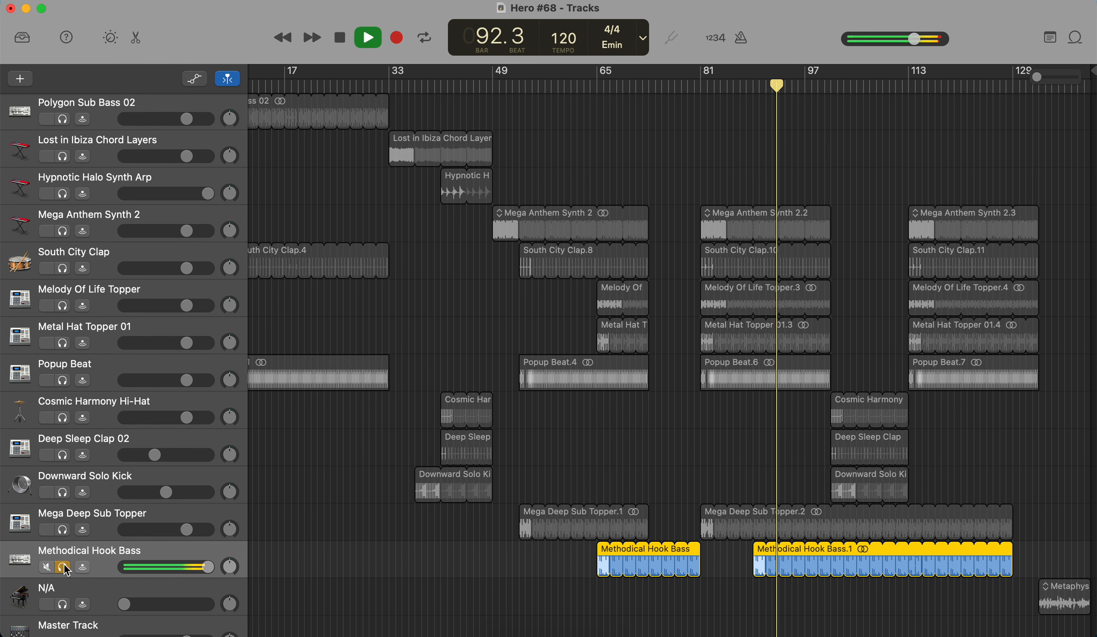
key("space")
left_click(63, 567)
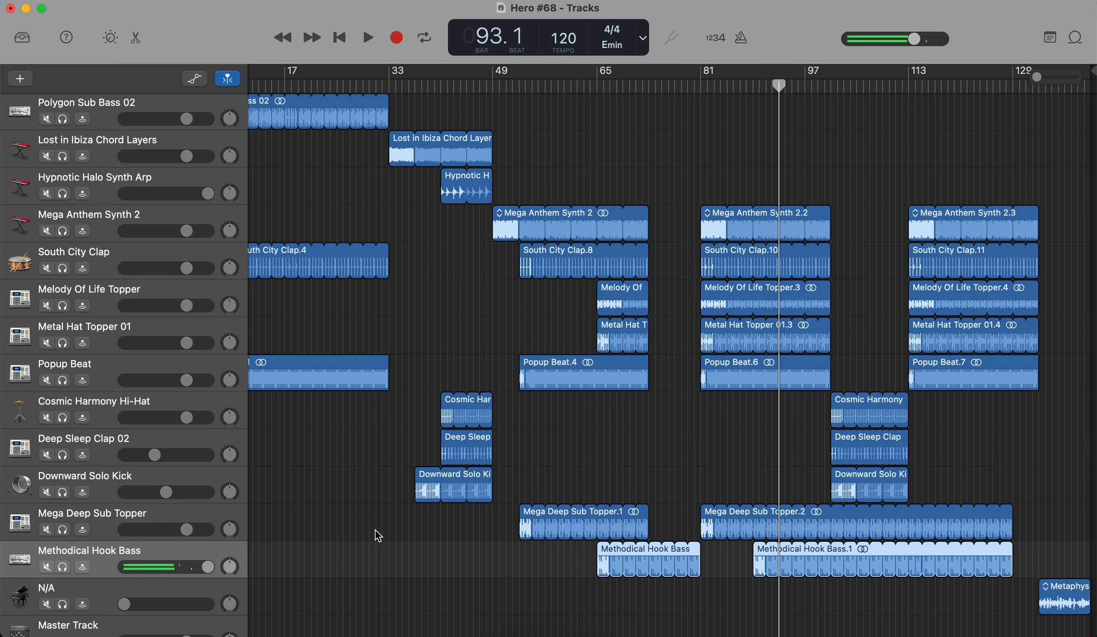
Step: Select the N/A track and move the playhead to bar 131, just before its Metaphys region
scroll(376, 534, "left", 5)
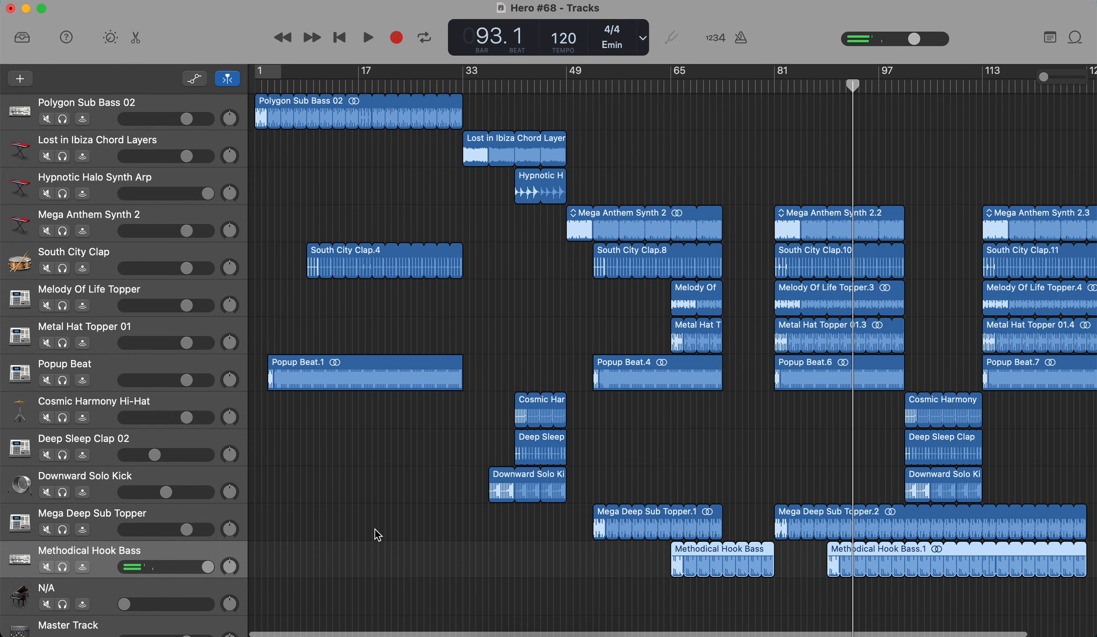
scroll(377, 531, "down", 4)
left_click(156, 502)
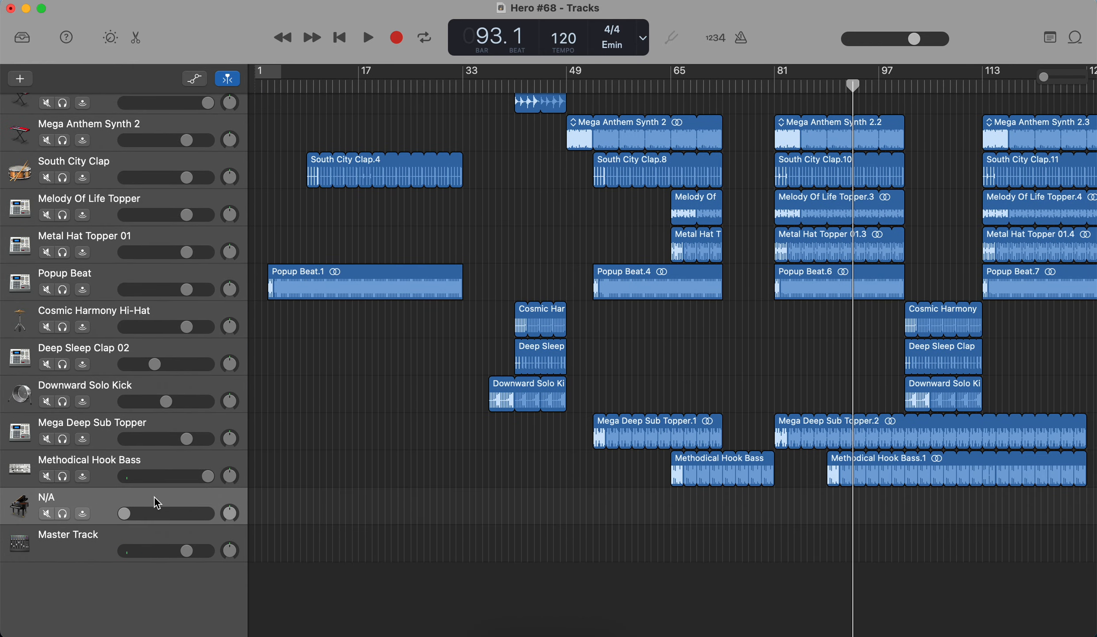
scroll(578, 500, "right", 5)
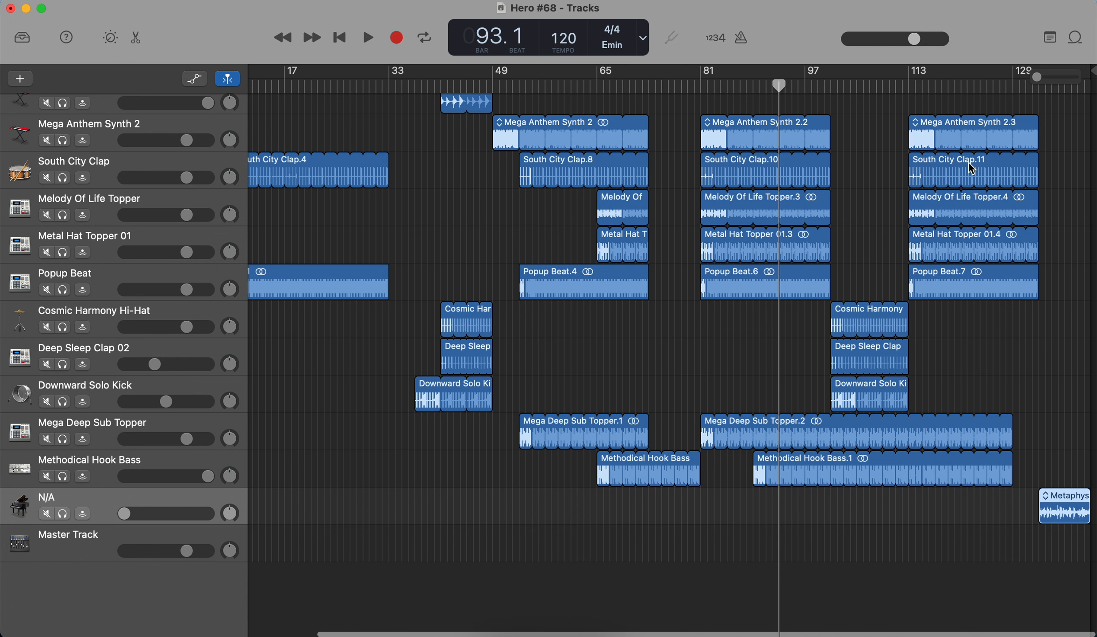
left_click_drag(1011, 88, 1038, 88)
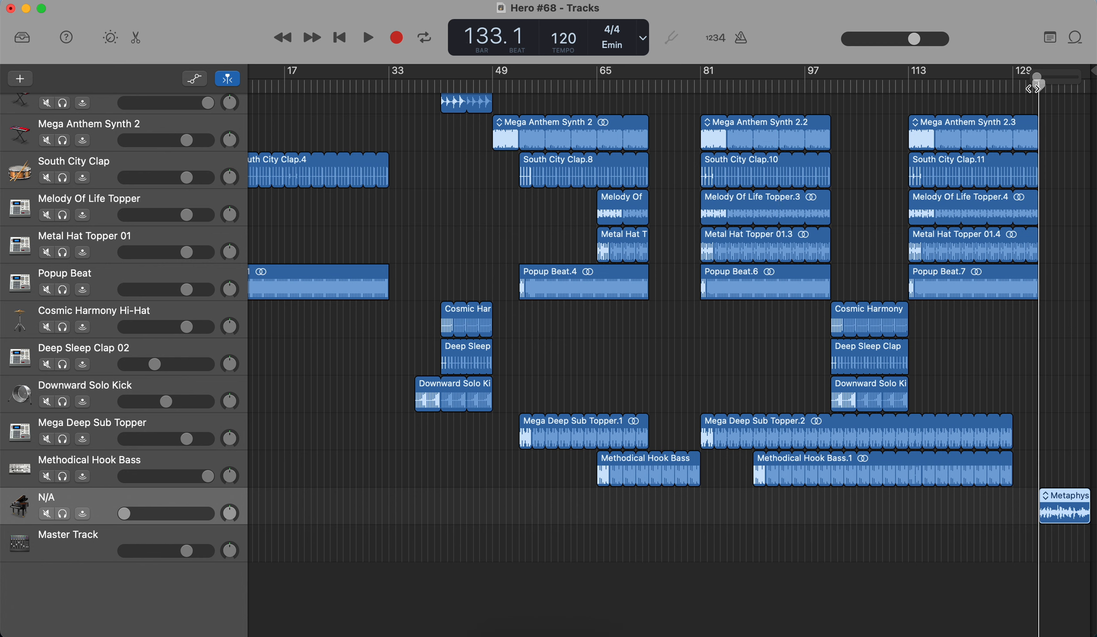
left_click_drag(1027, 89, 1026, 88)
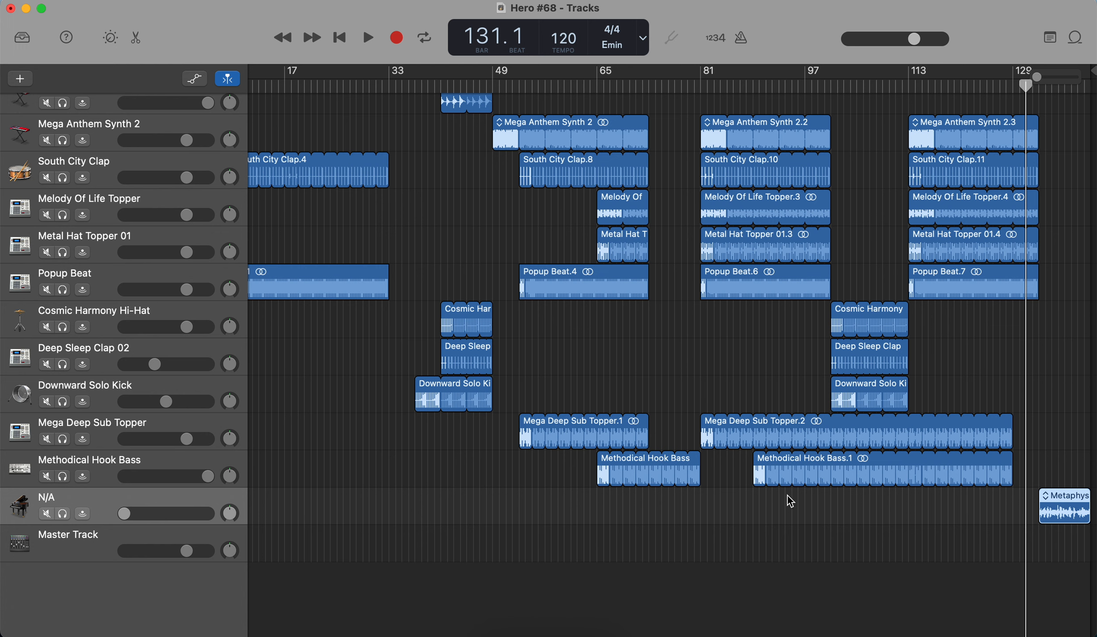
left_click(124, 514)
left_click(125, 514)
Step: Select the Master Track, display the track automation to inspect its volume curve along the song, and hide the automation again
left_click(140, 540)
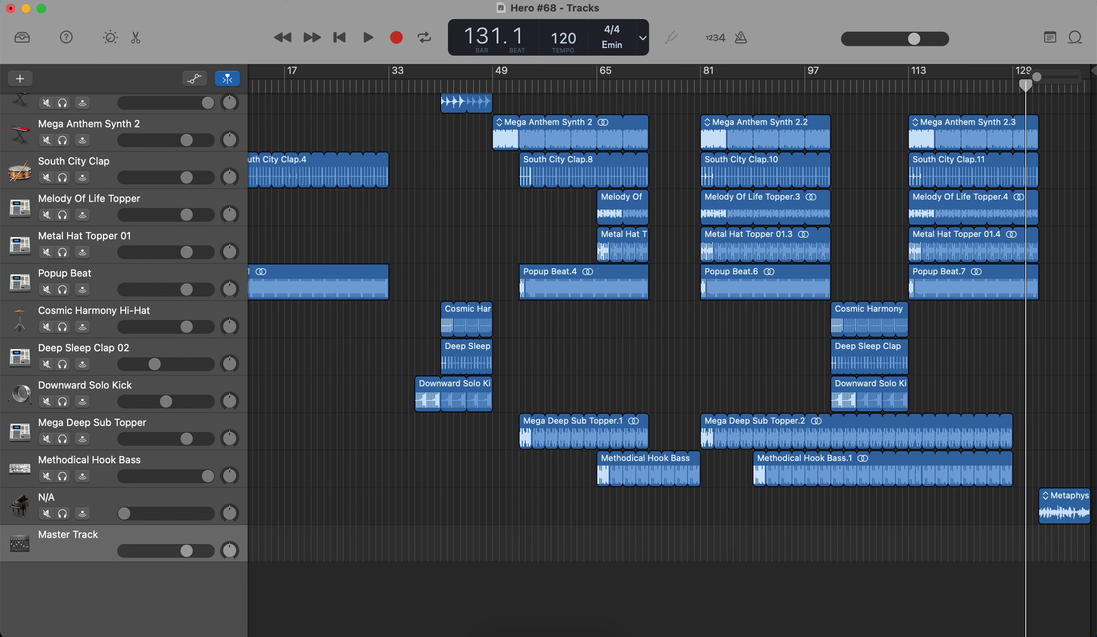
left_click(286, 5)
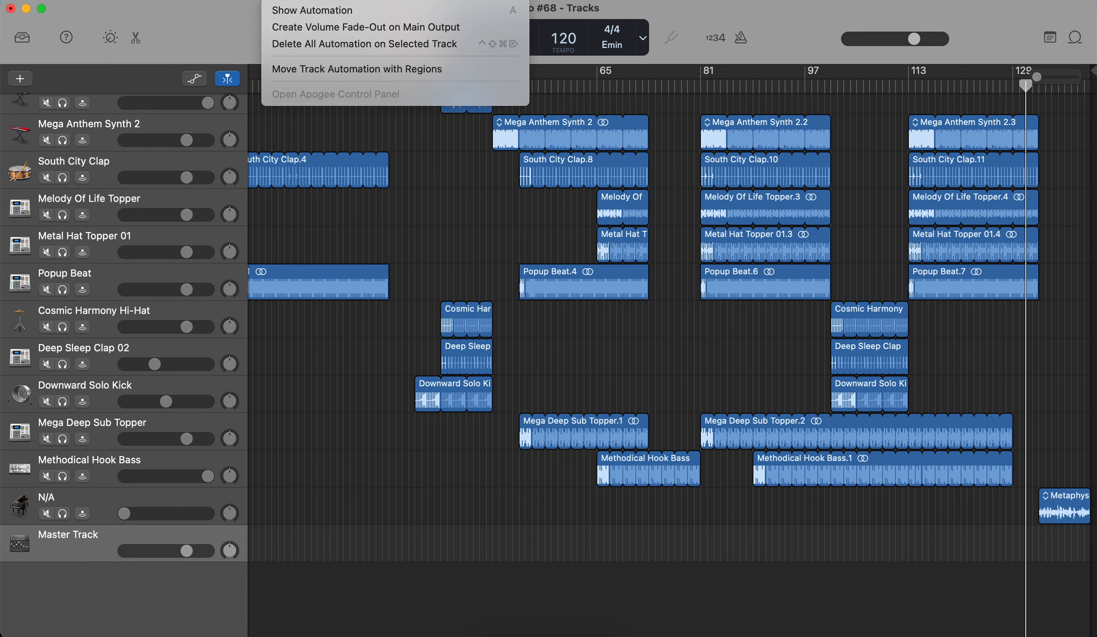
left_click(292, 26)
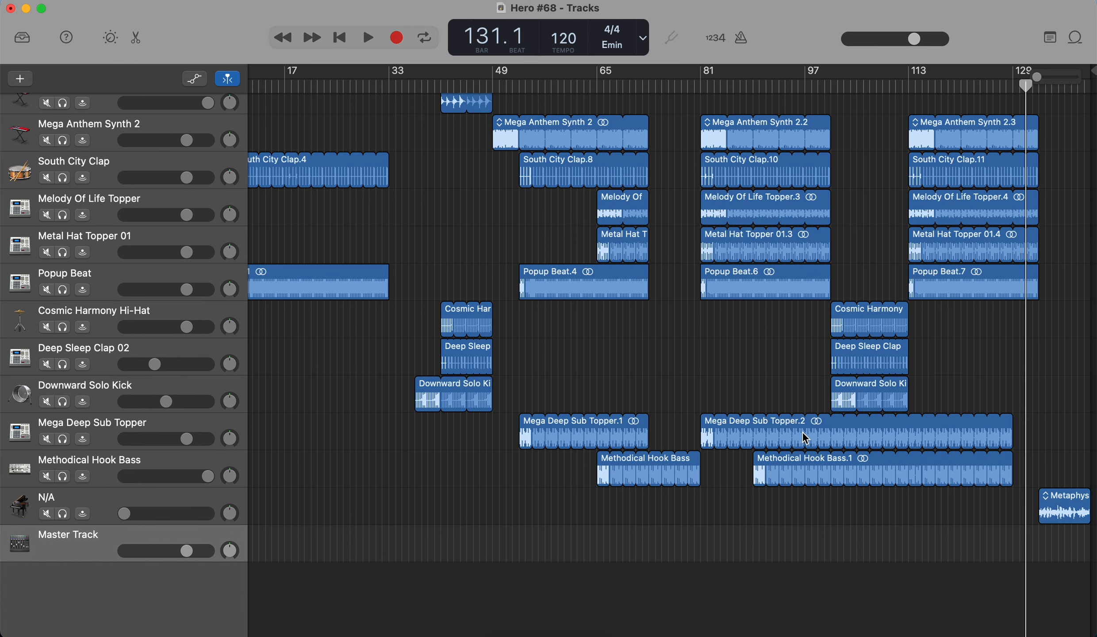
left_click(194, 79)
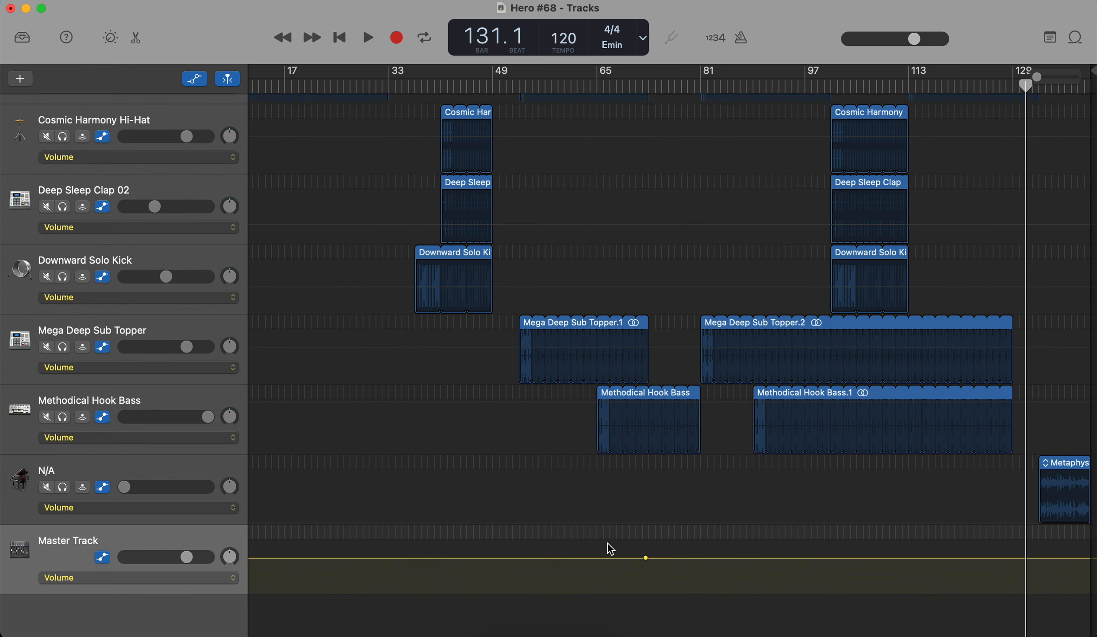
scroll(473, 517, "left", 4)
scroll(473, 516, "right", 3)
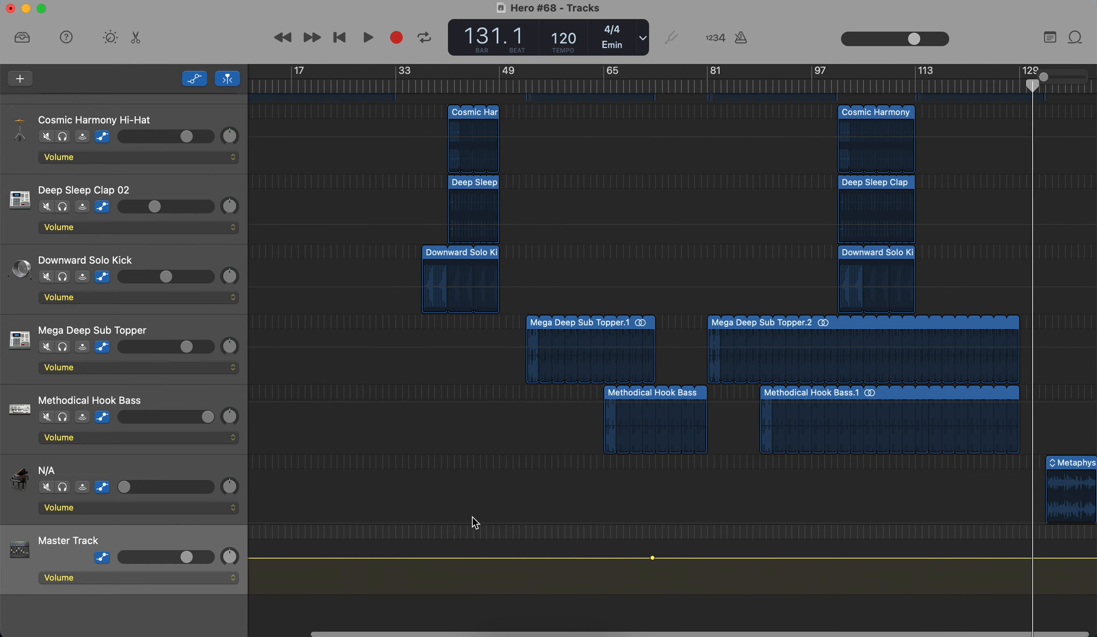
scroll(473, 517, "left", 2)
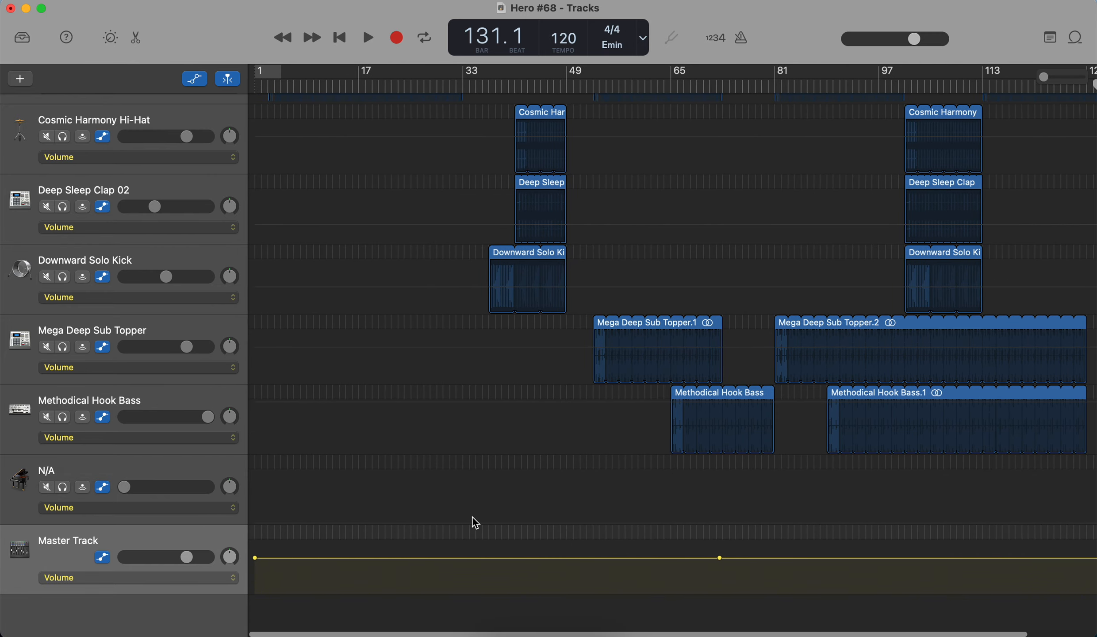
left_click(195, 79)
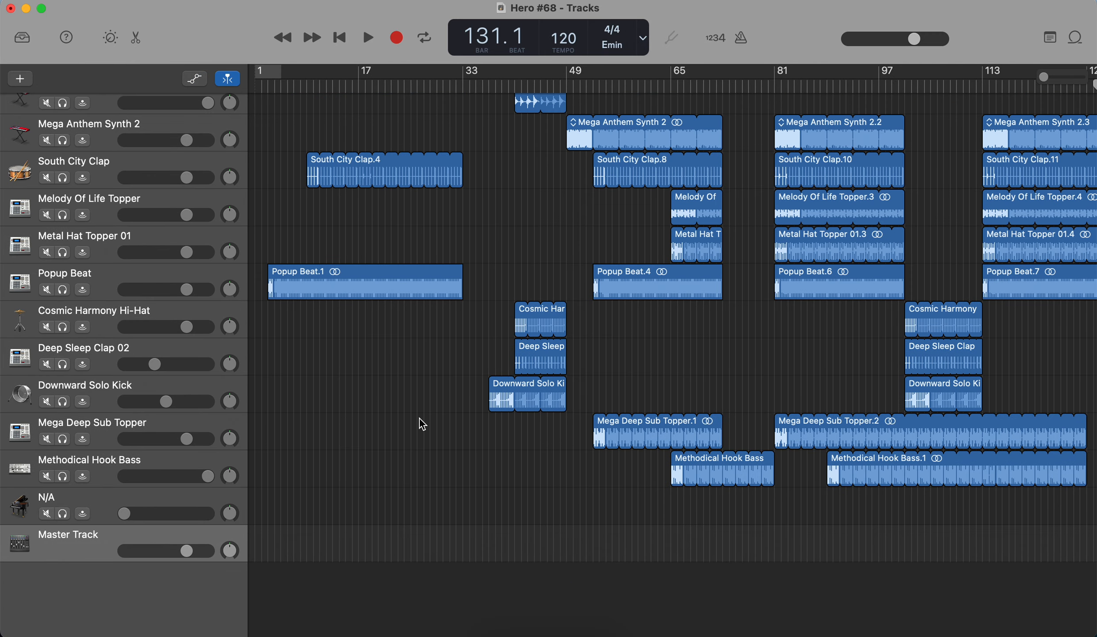
Step: Return the playhead to the start of the song and select the Polygon Sub Bass 02 track with its region deselected
scroll(373, 472, "up", 3)
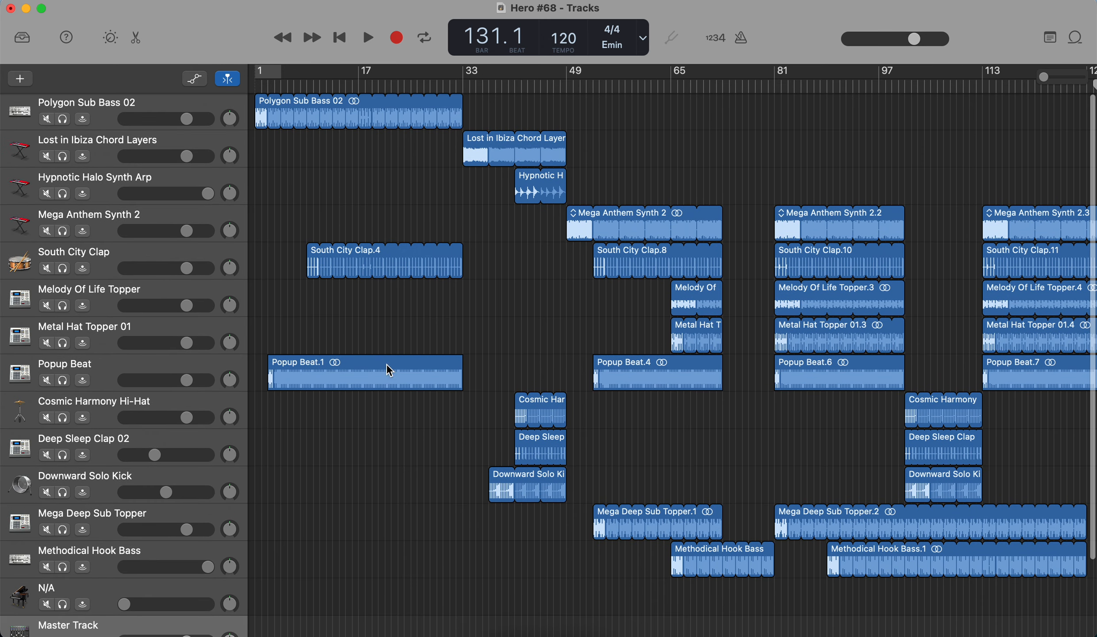
left_click(340, 38)
left_click(176, 109)
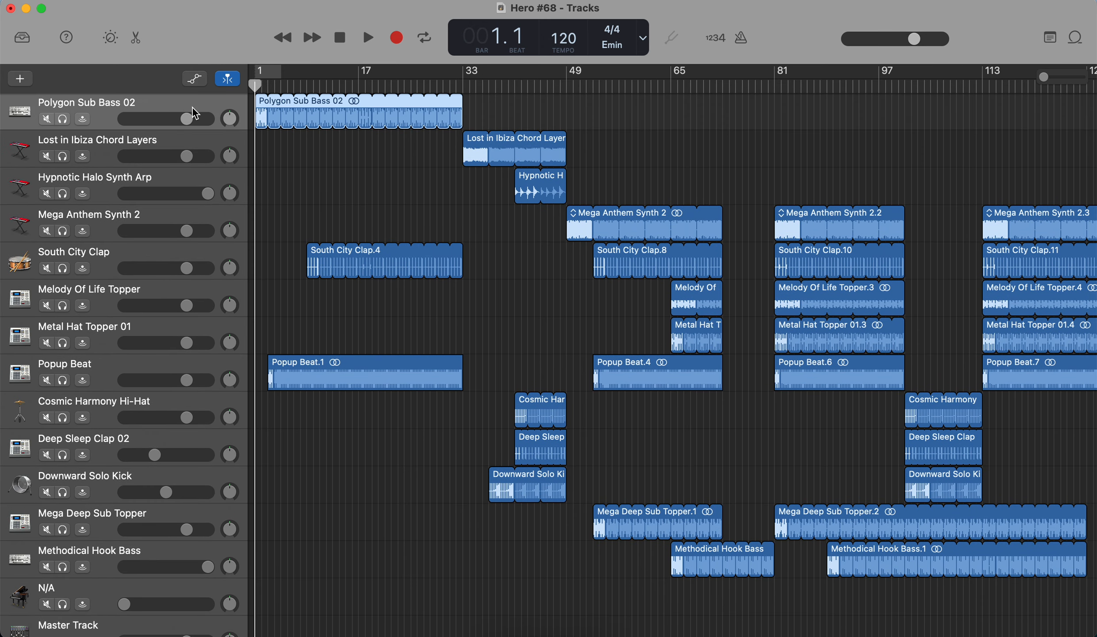
left_click(385, 198)
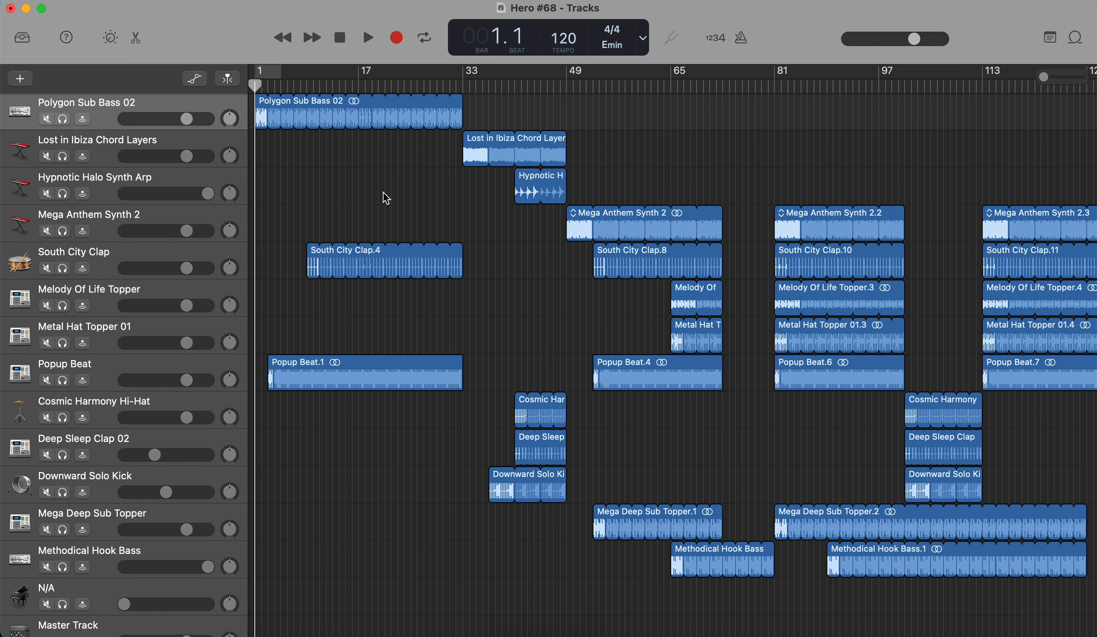
Step: Show the Smart Controls for Polygon Sub Bass 02 and review its recording settings, plug-ins, and echo and reverb sends
left_click(358, 2)
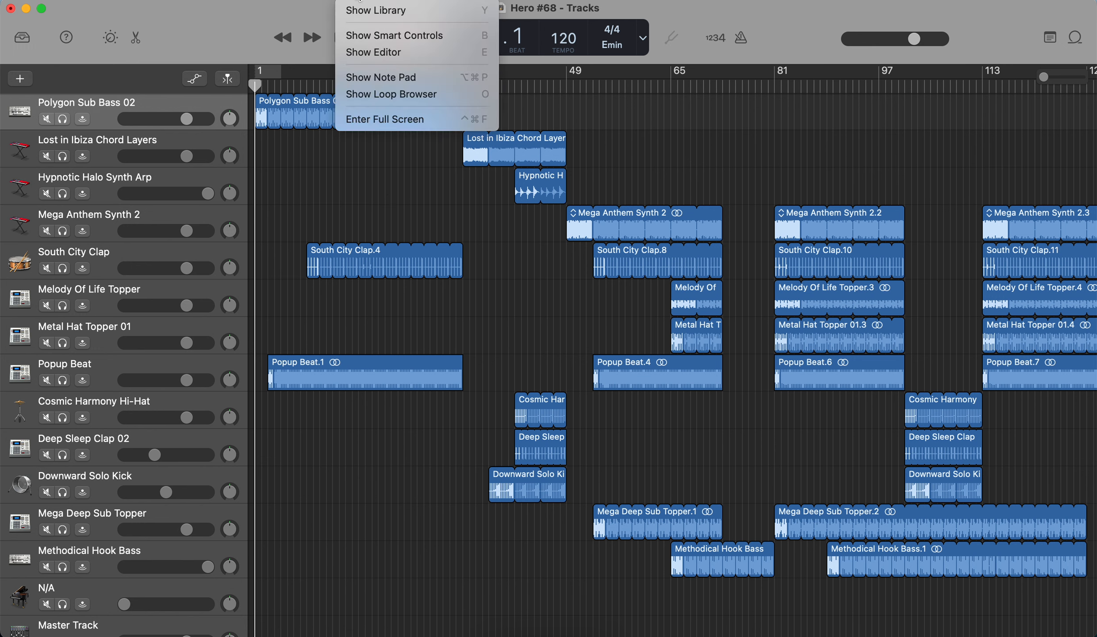
left_click(370, 39)
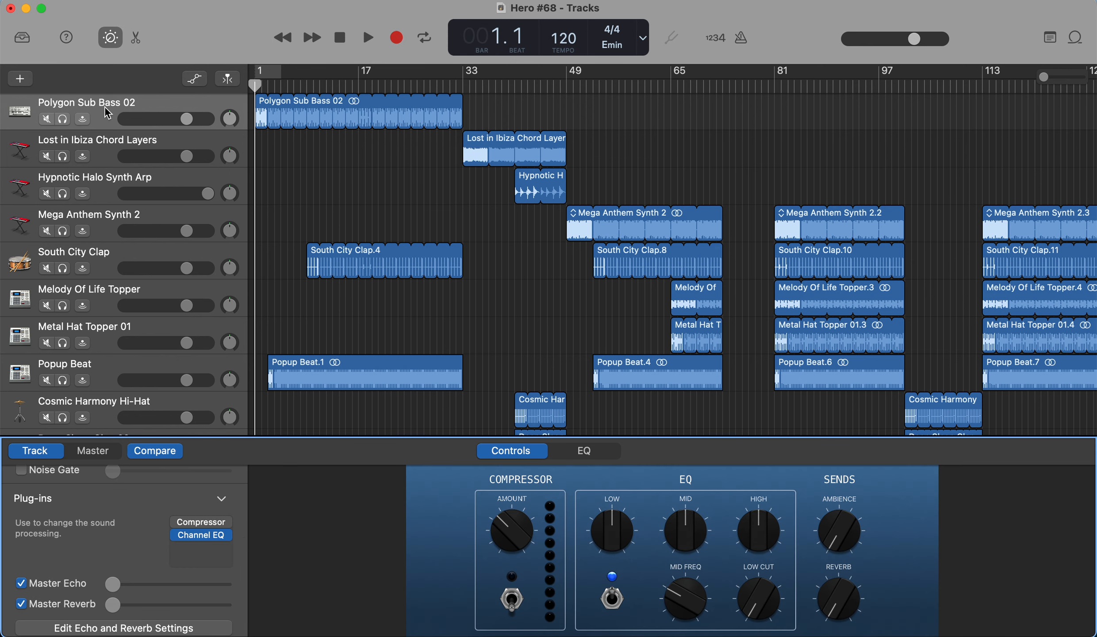
scroll(126, 557, "up", 2)
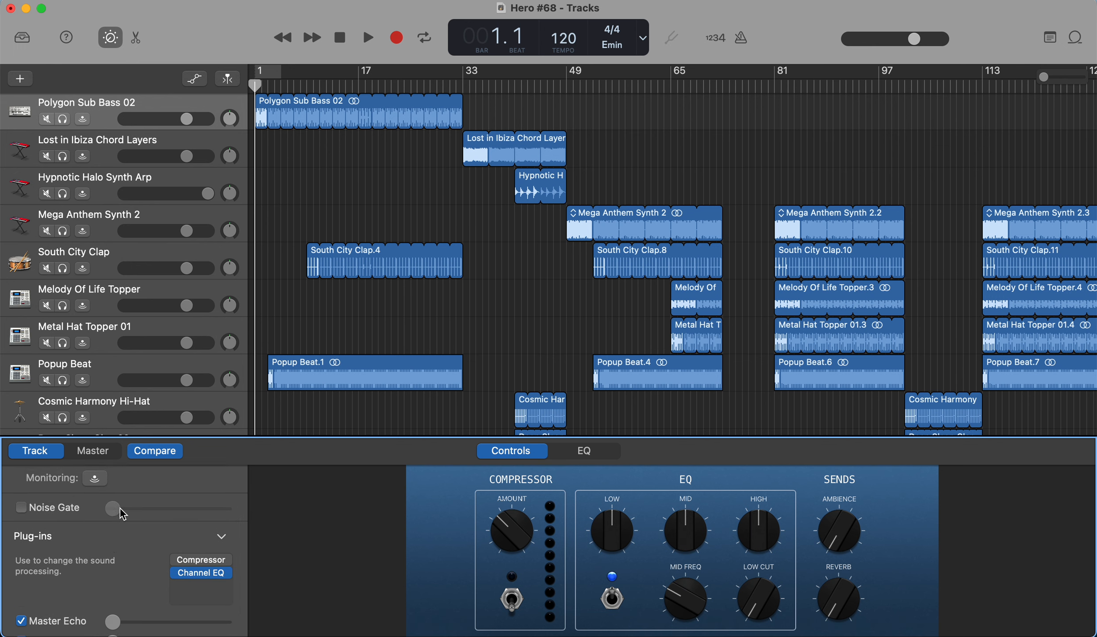
scroll(124, 515, "down", 2)
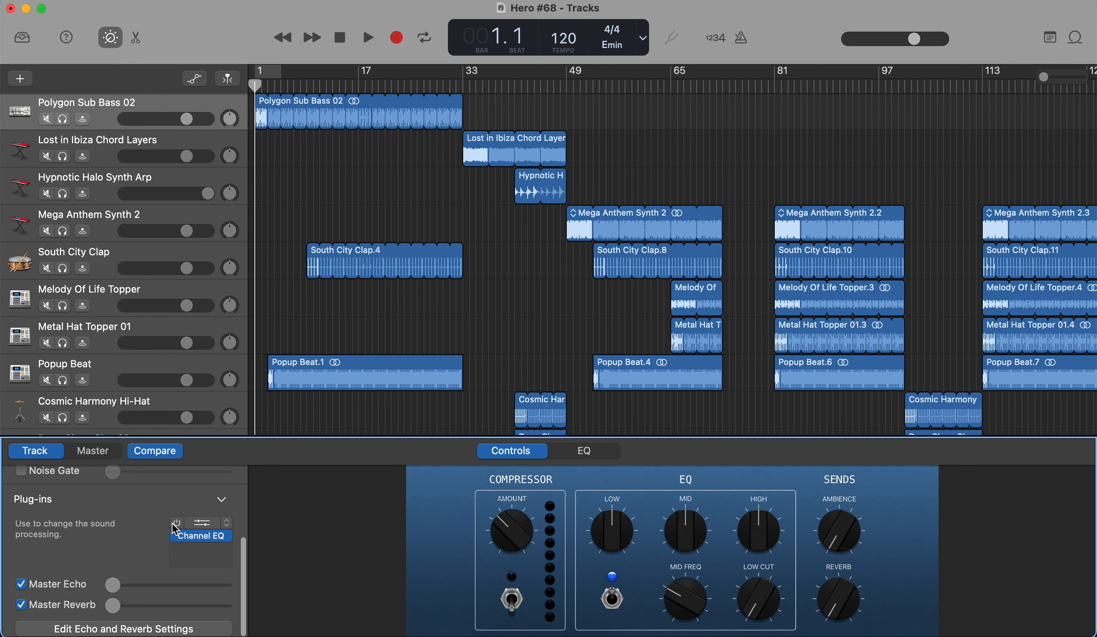
mouse_move(204, 547)
scroll(131, 552, "down", 1)
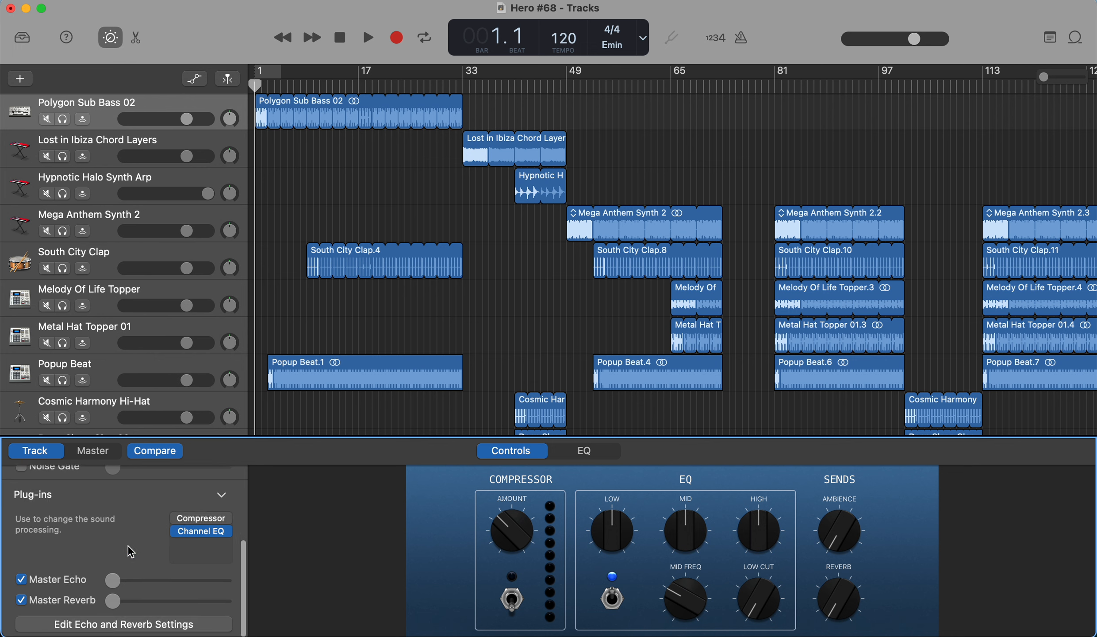
scroll(131, 552, "up", 6)
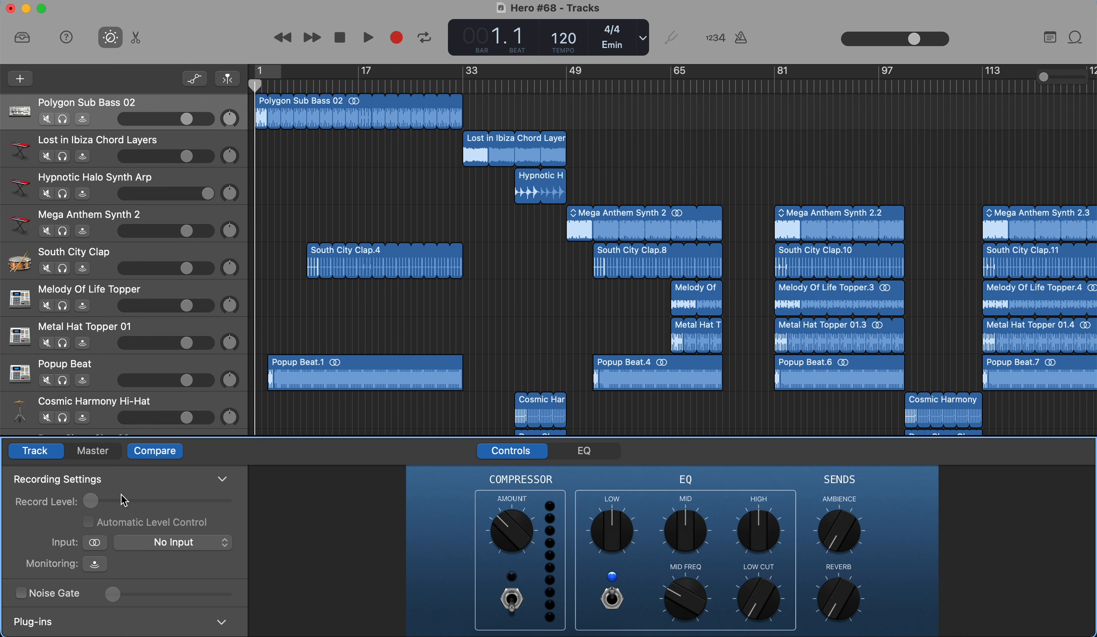
Step: Switch the Smart Controls to the master output, check where Limiter is listed among the Dynamics plug-ins, and open the Limiter's settings
left_click(96, 458)
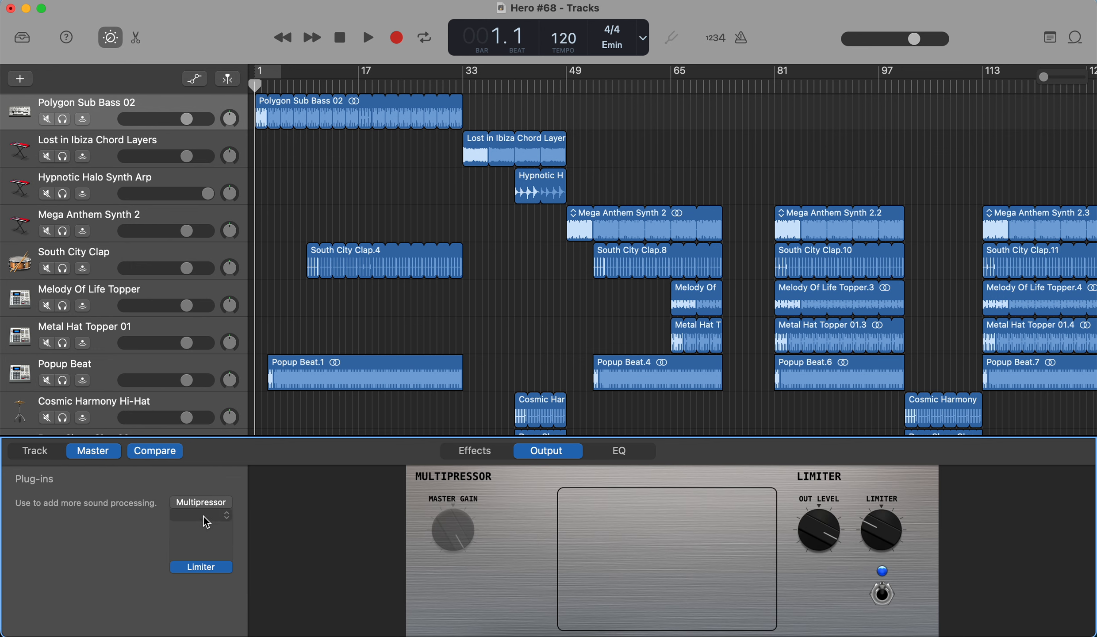
mouse_move(191, 508)
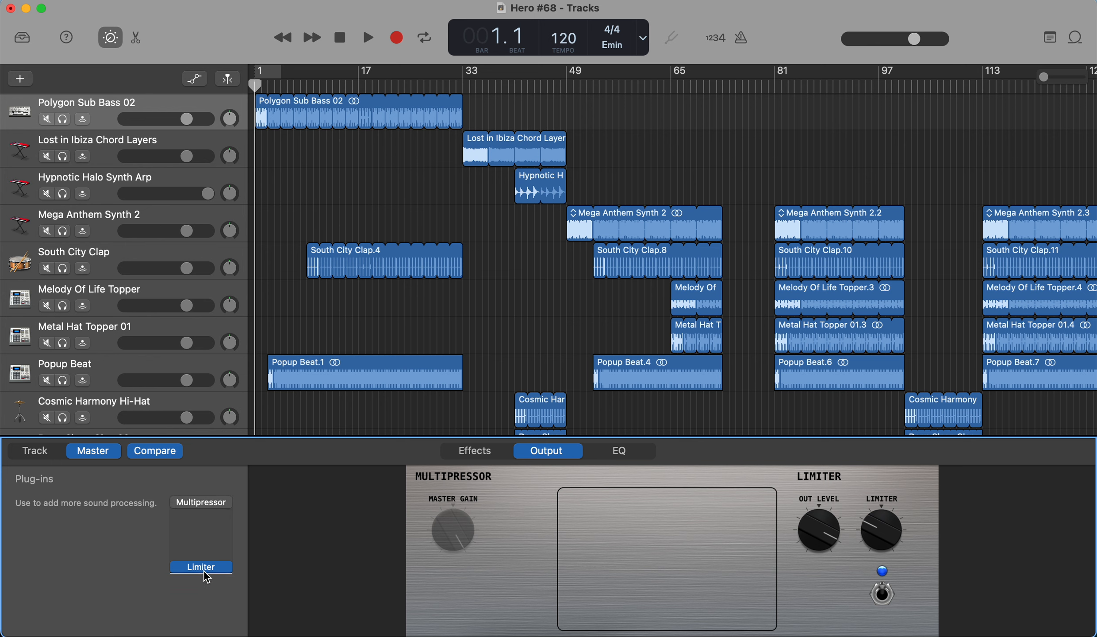
left_click(228, 568)
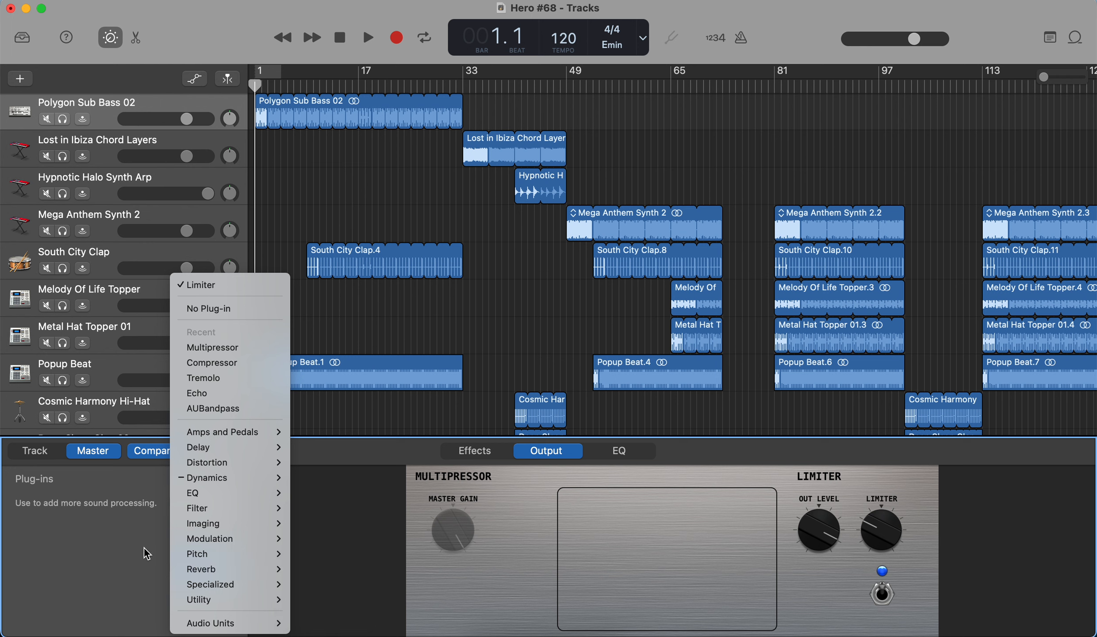
mouse_move(229, 484)
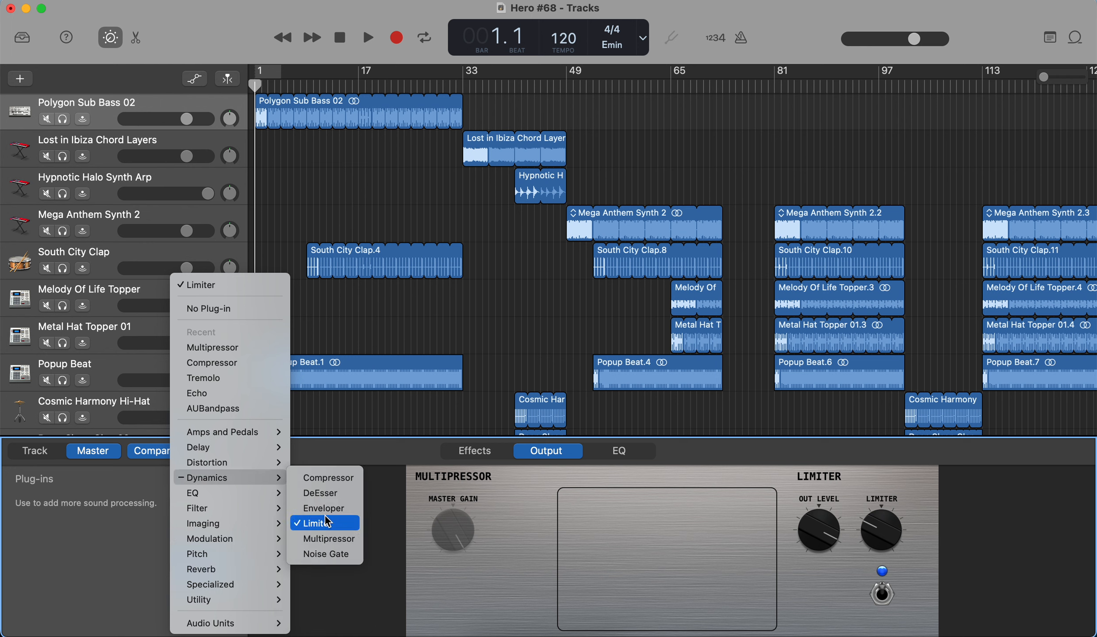
left_click(134, 551)
mouse_move(184, 564)
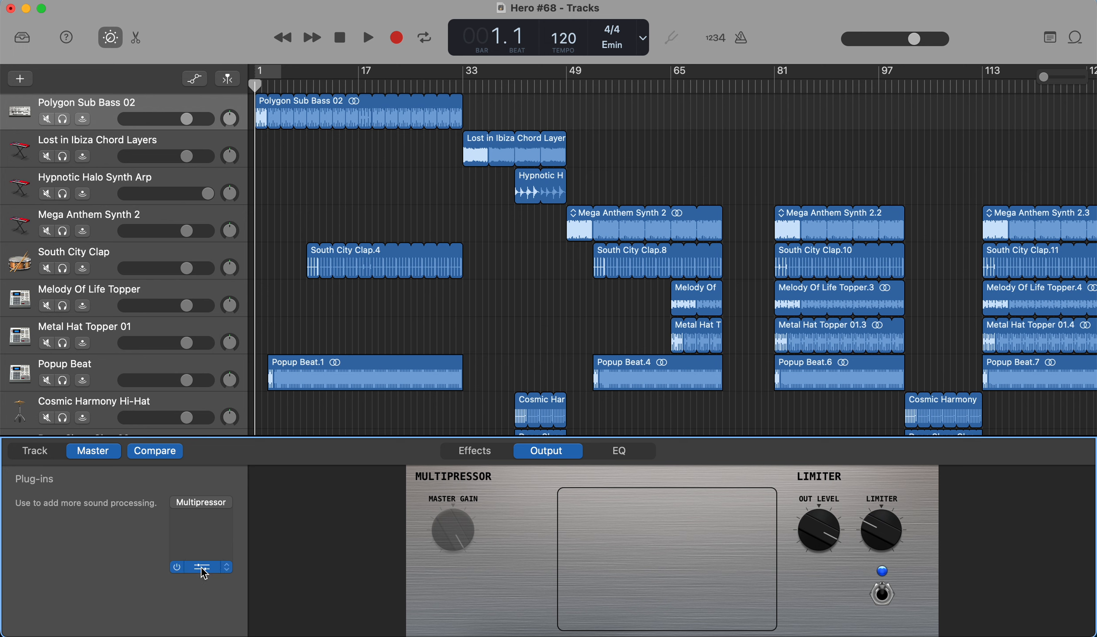
left_click(202, 568)
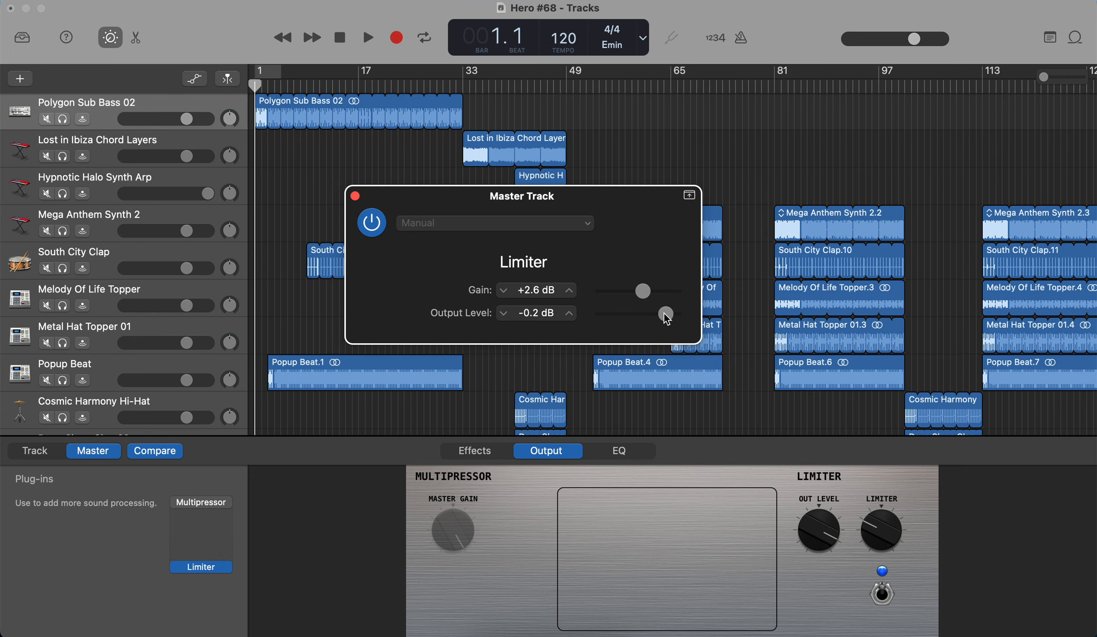
Step: Set the Limiter's output level to -0.2 dB, switch the Limiter off, and place the playhead at bar 18
left_click_drag(667, 320, 670, 320)
left_click_drag(669, 319, 667, 321)
left_click(371, 223)
left_click(367, 85)
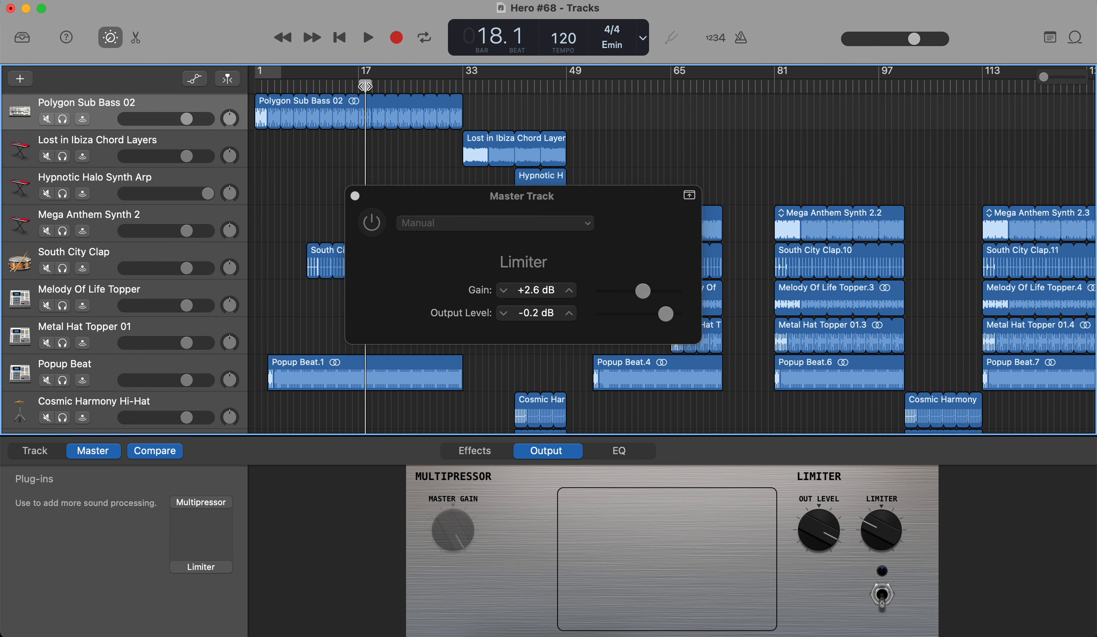
Step: Compare playback from bar 18 with the master Limiter off and on, leave it switched on, and close its settings
key("space")
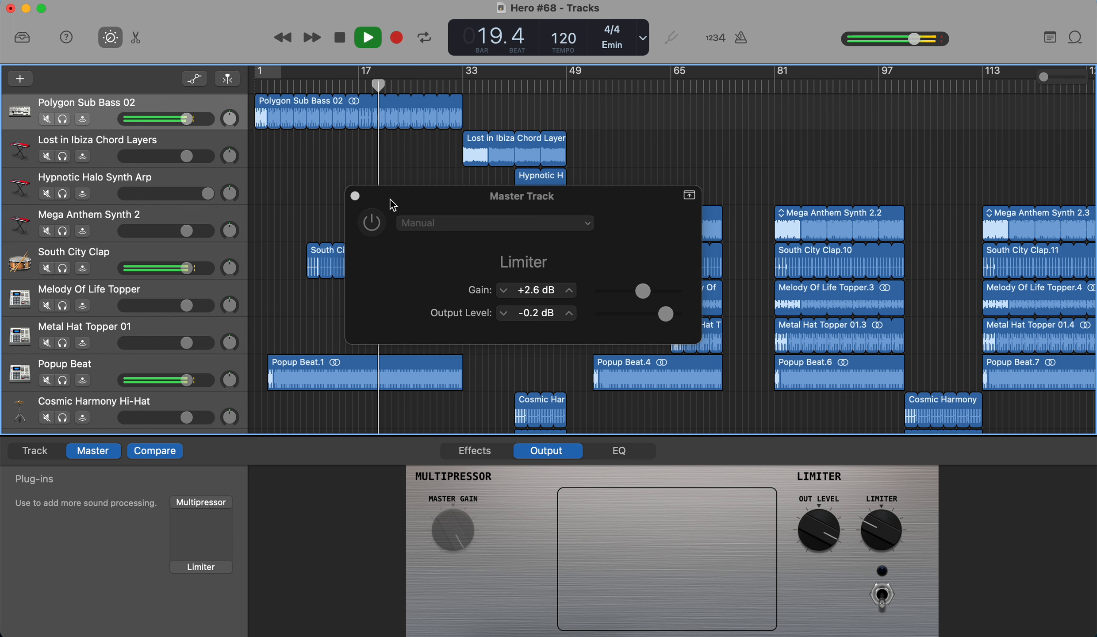
key("space")
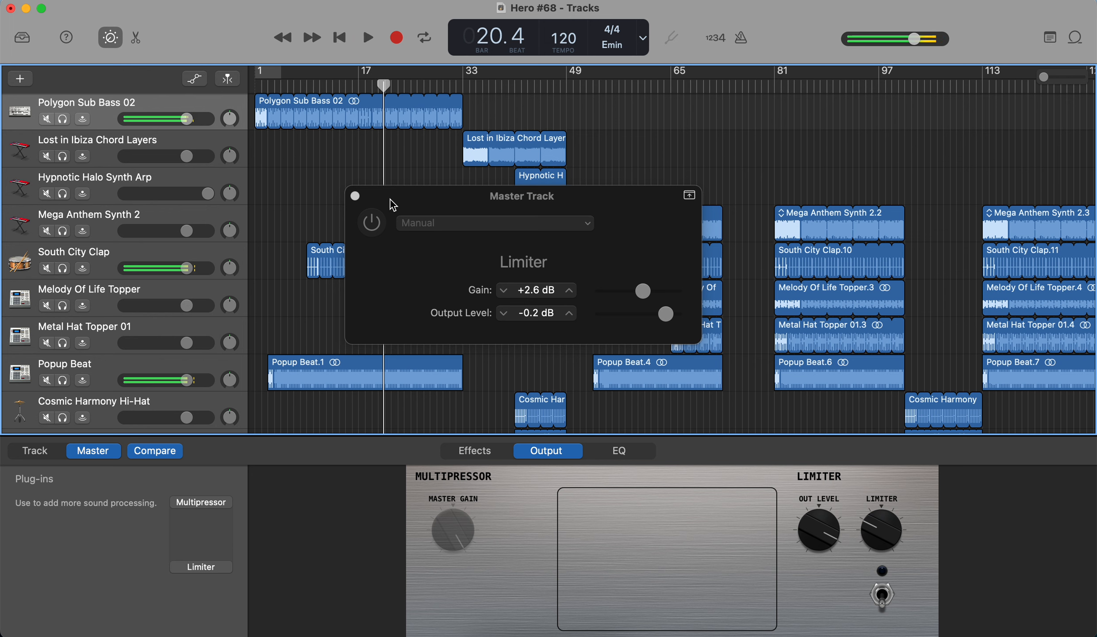
left_click(378, 223)
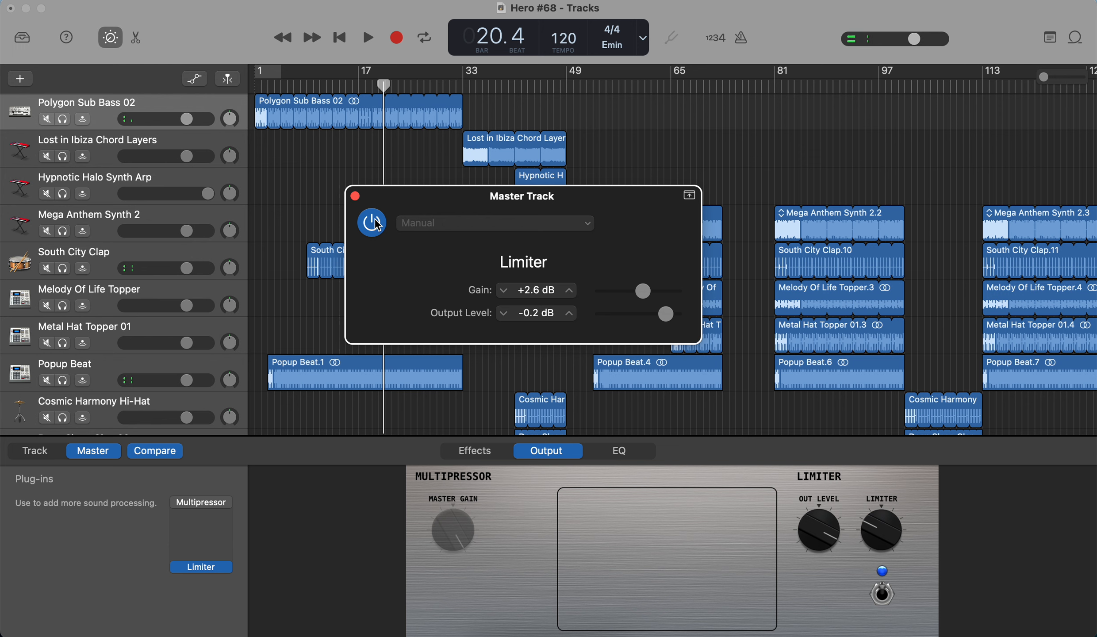
key("space")
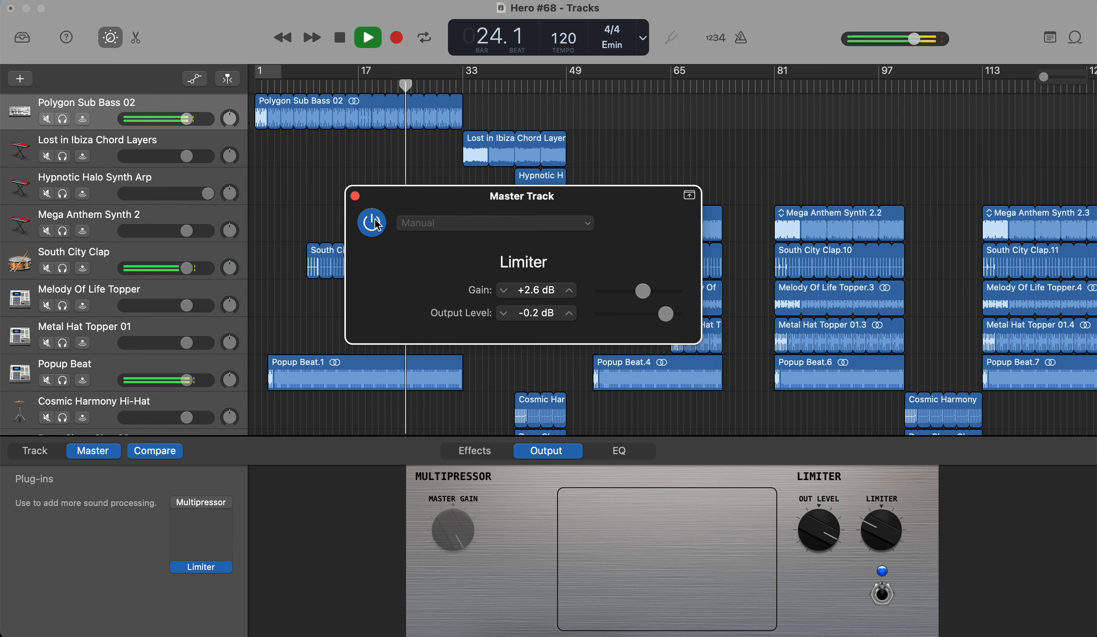
key("space")
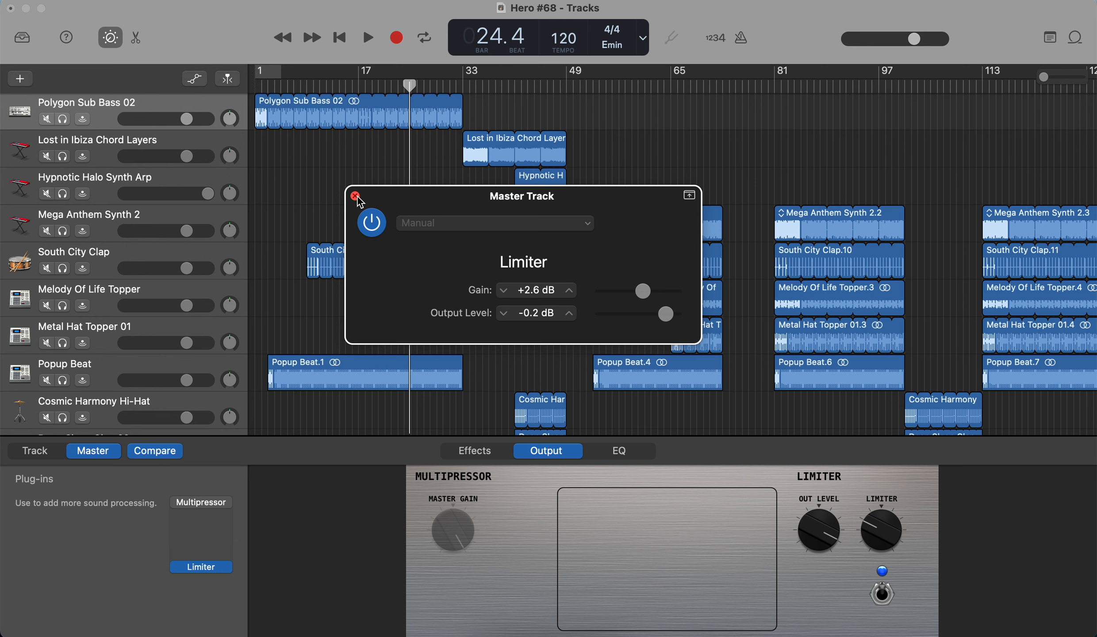
left_click(356, 196)
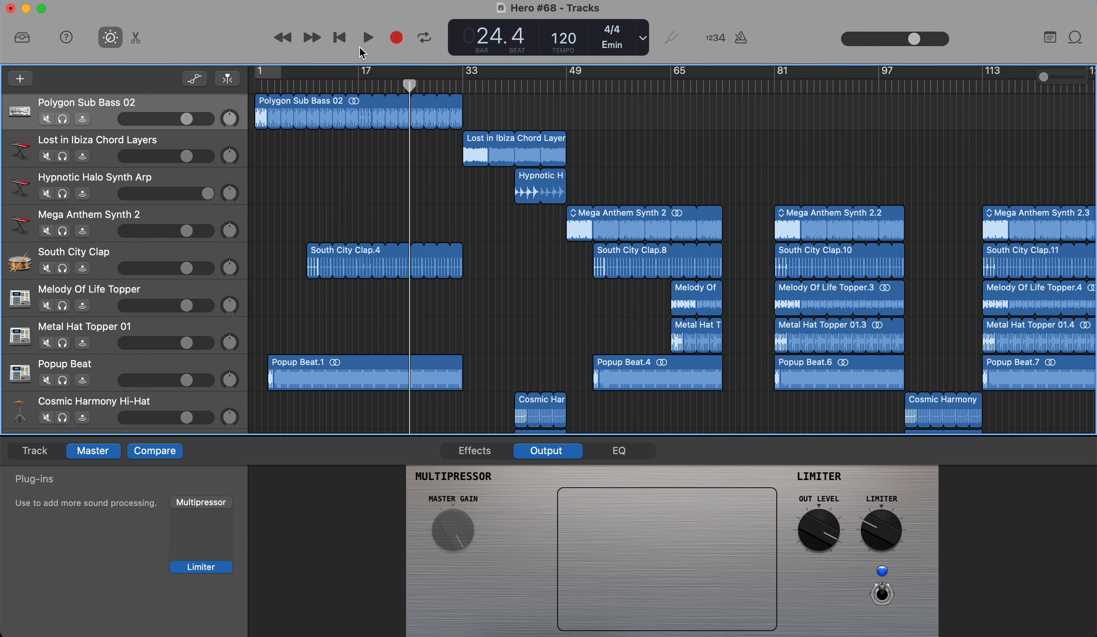
Step: Play the song from the start and view the Channel EQ analyzer of the Polygon Sub Bass 02 track
left_click(345, 42)
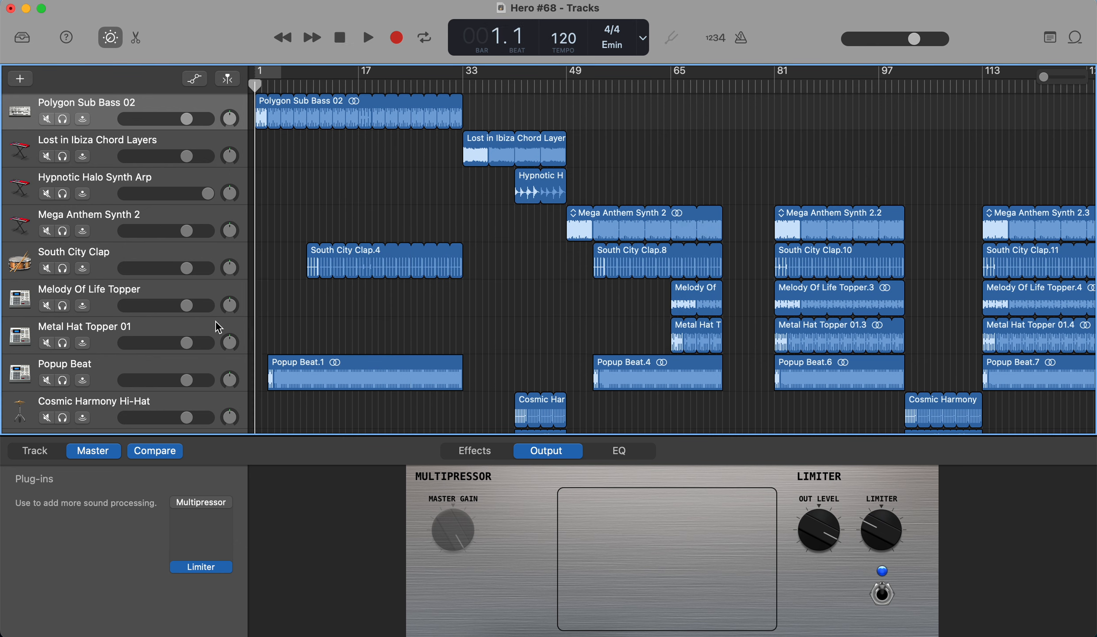
left_click(35, 451)
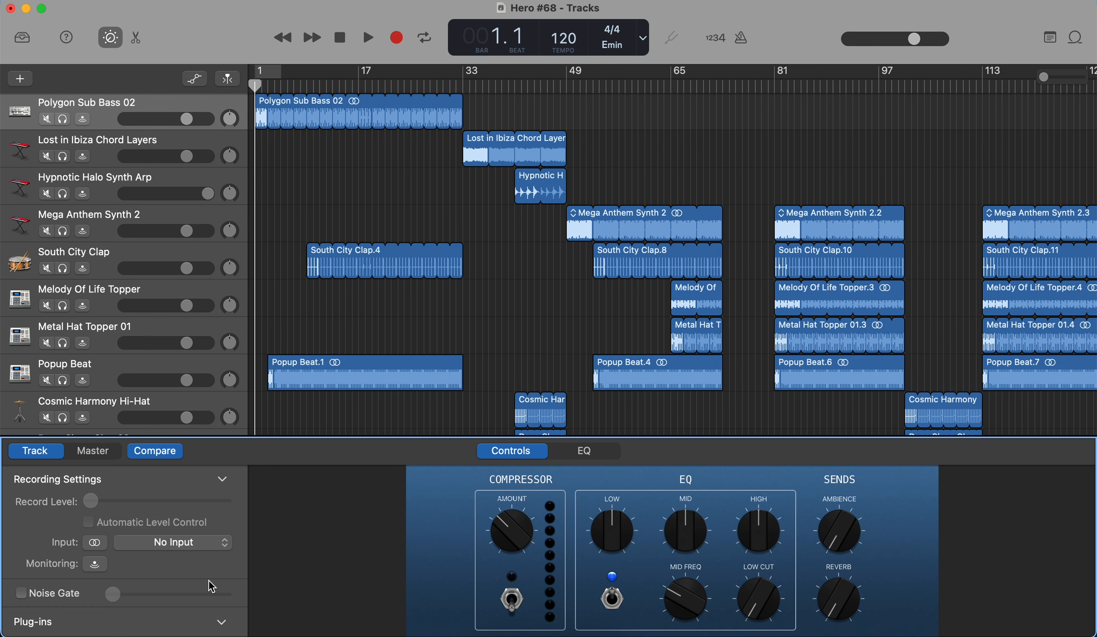
key("space")
scroll(213, 587, "down", 5)
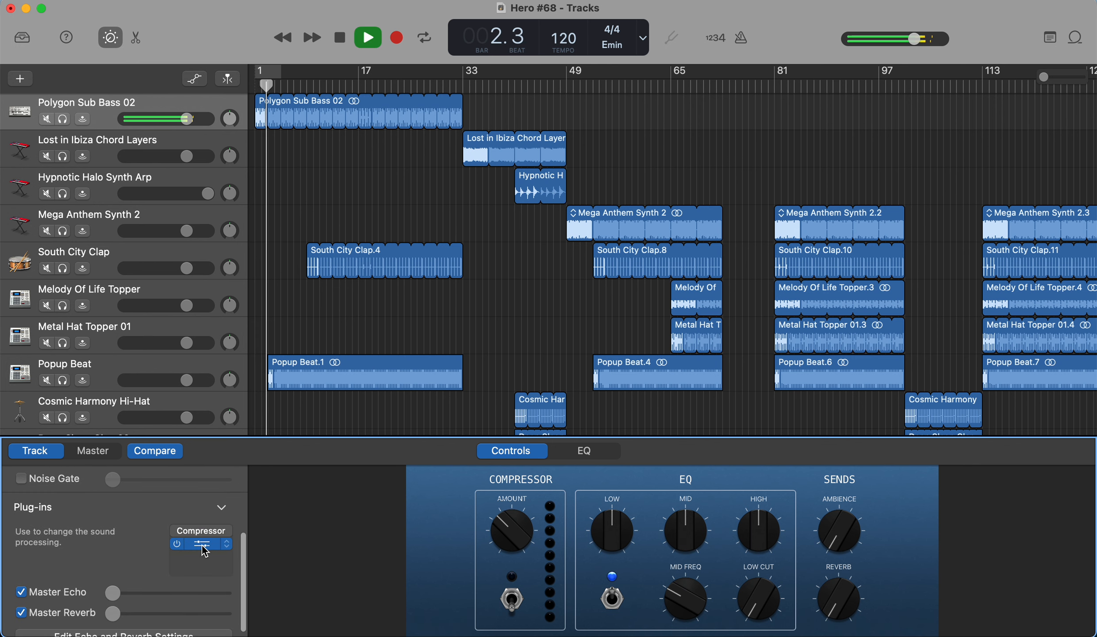
left_click(202, 545)
left_click(398, 485)
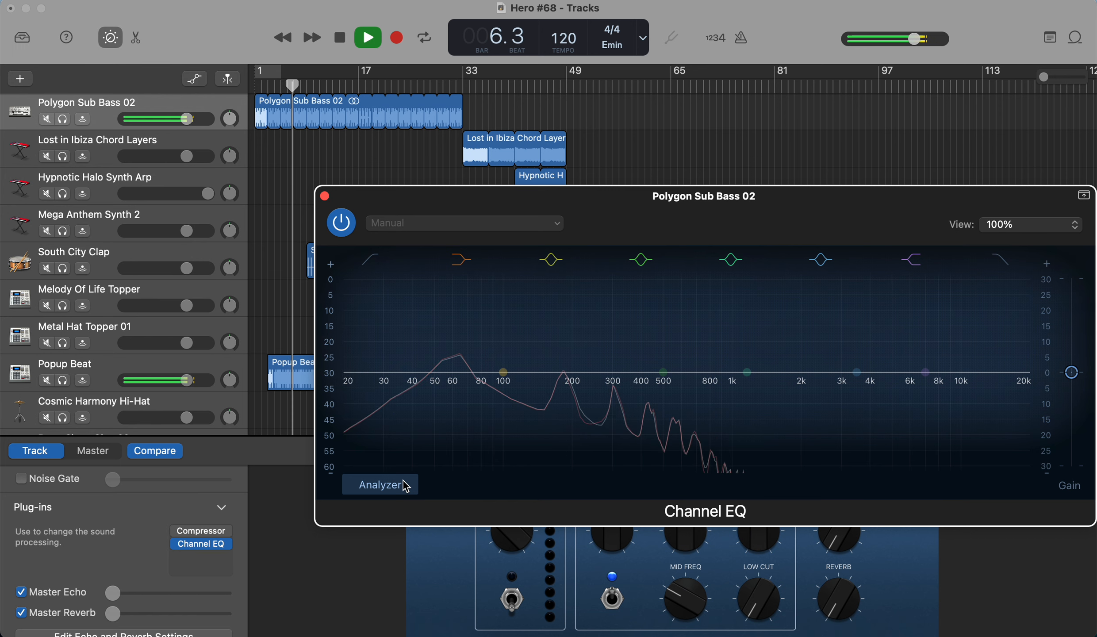
left_click(389, 485)
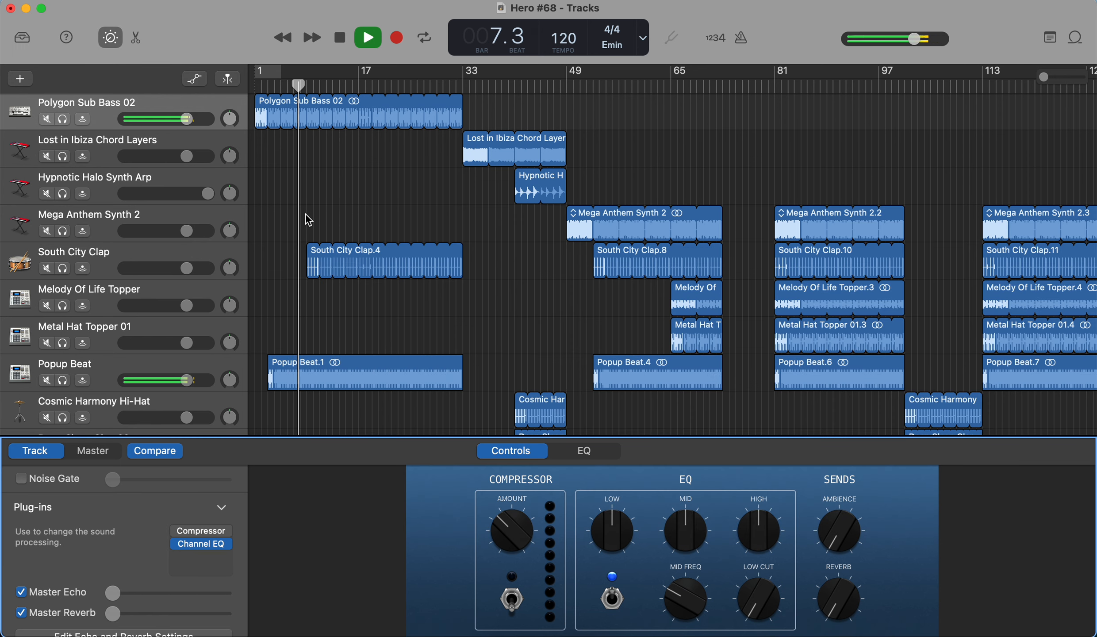
Step: View the Popup Beat track's frequencies in its Channel EQ analyzer, switch the analyzer off, and close the EQ
left_click(142, 364)
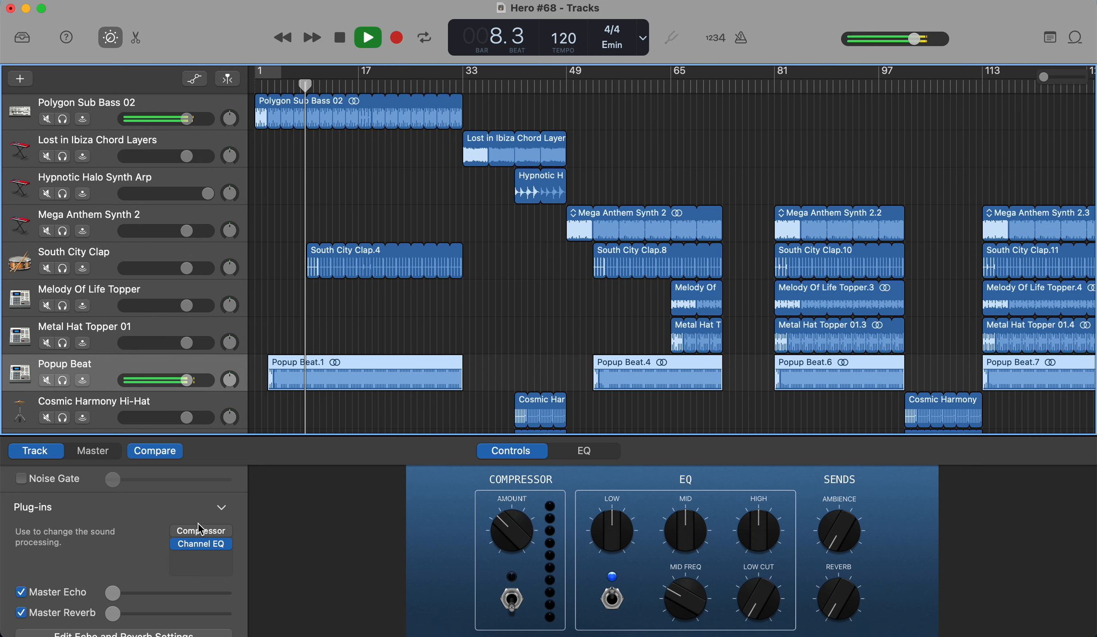
left_click(204, 547)
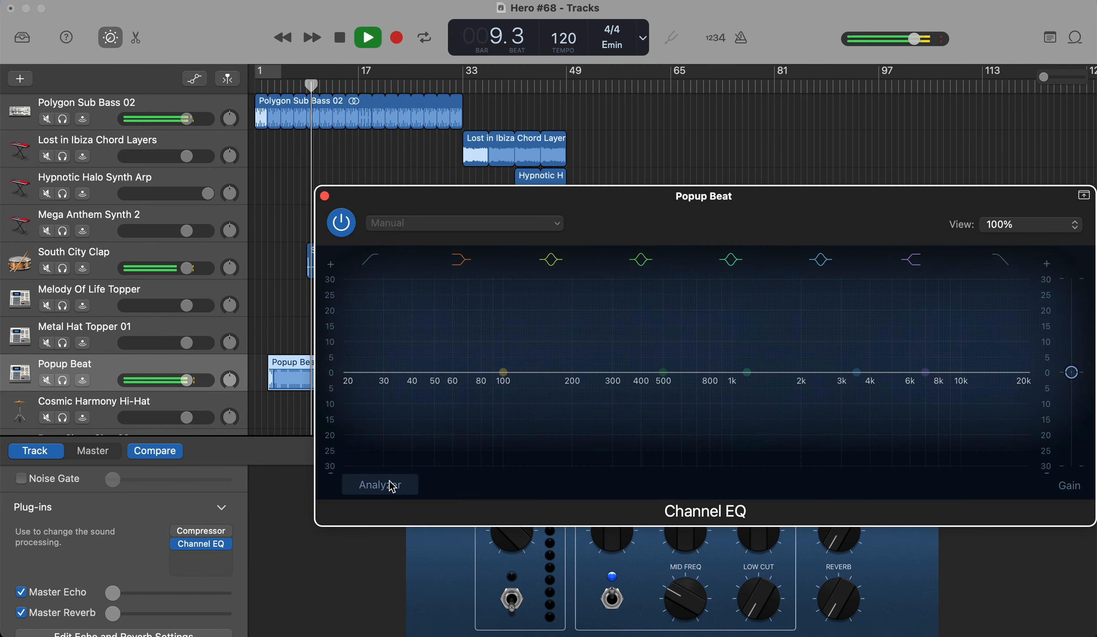
left_click(392, 485)
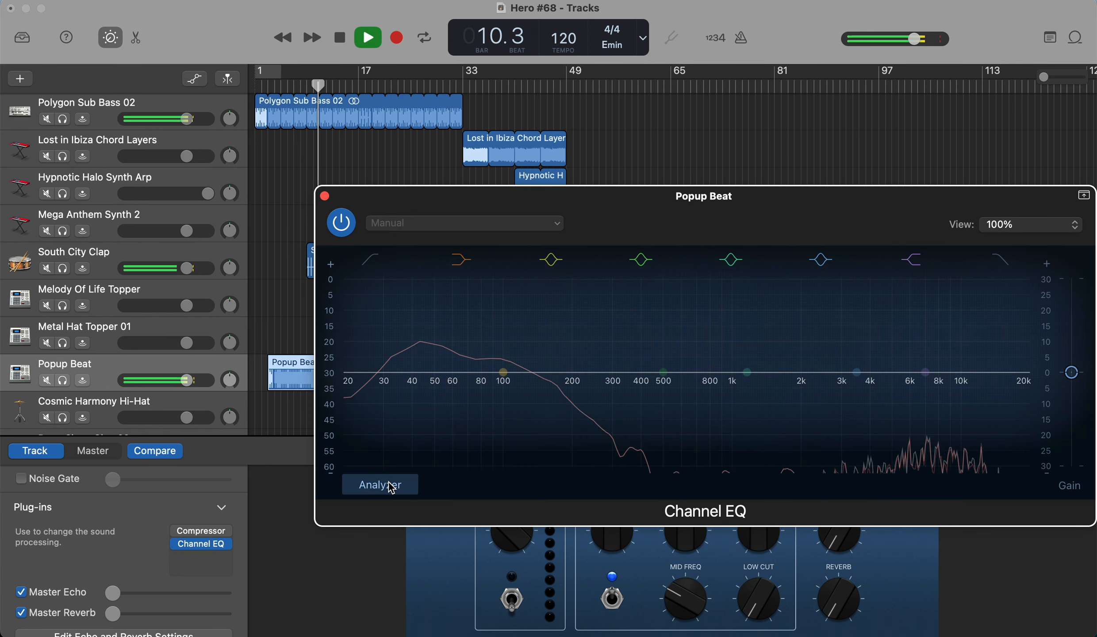
left_click(392, 487)
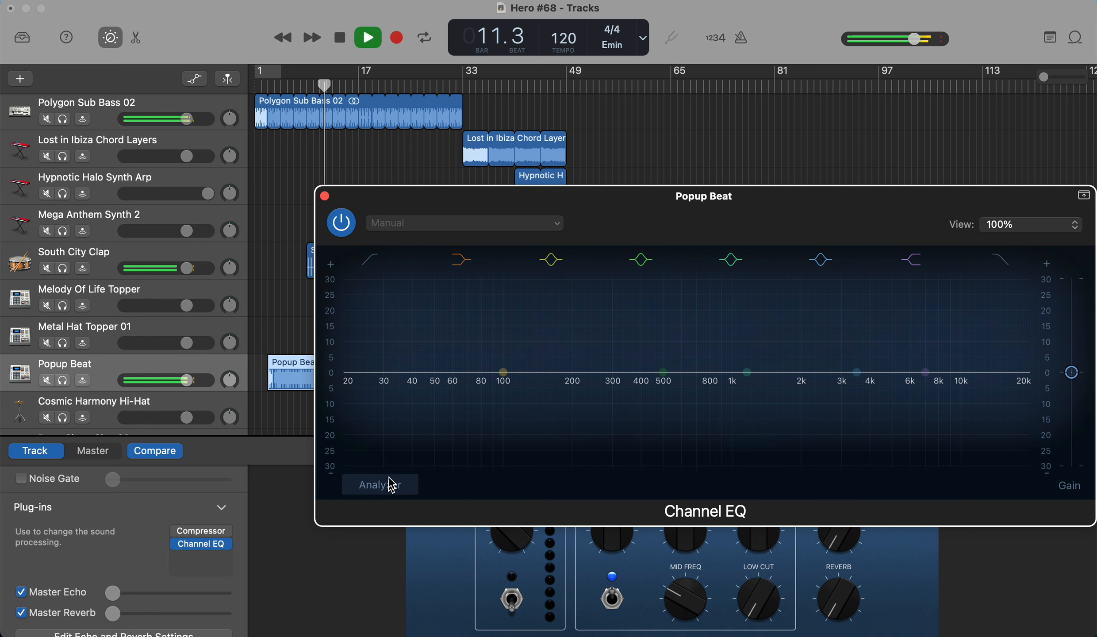
left_click(325, 196)
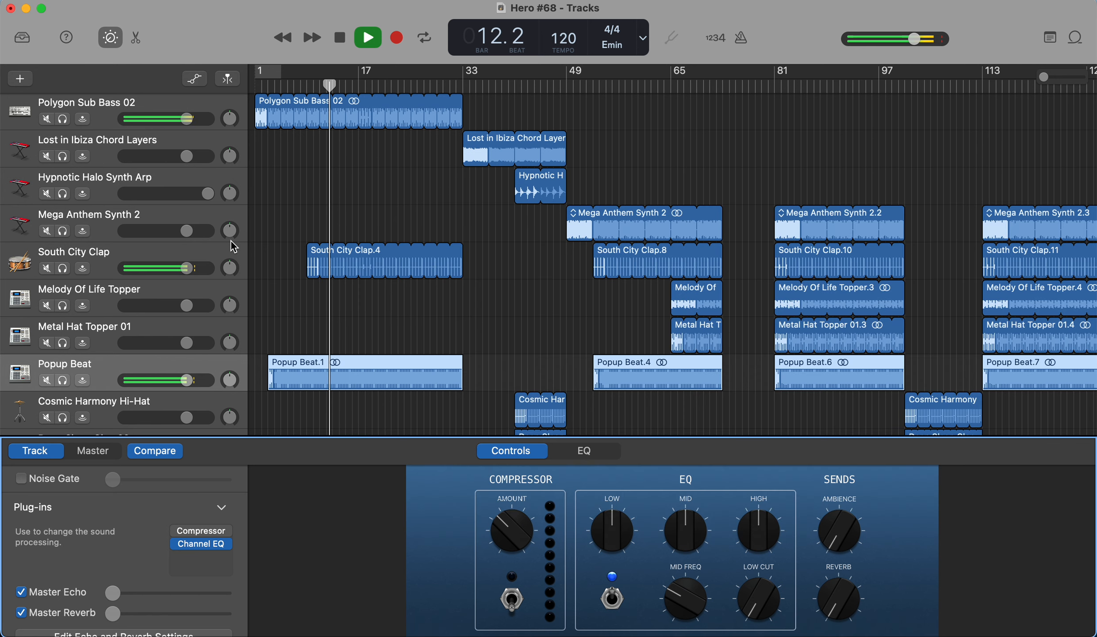
Step: Check the South City Clap track's frequencies with its Channel EQ analyzer and close the EQ
left_click(119, 260)
left_click(203, 545)
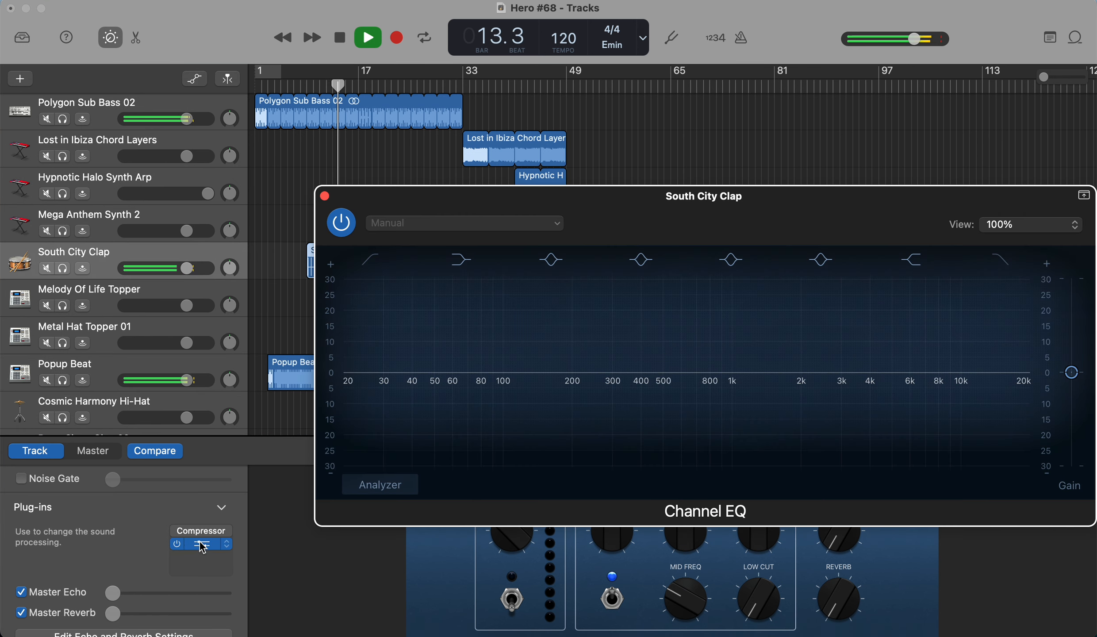
left_click(387, 493)
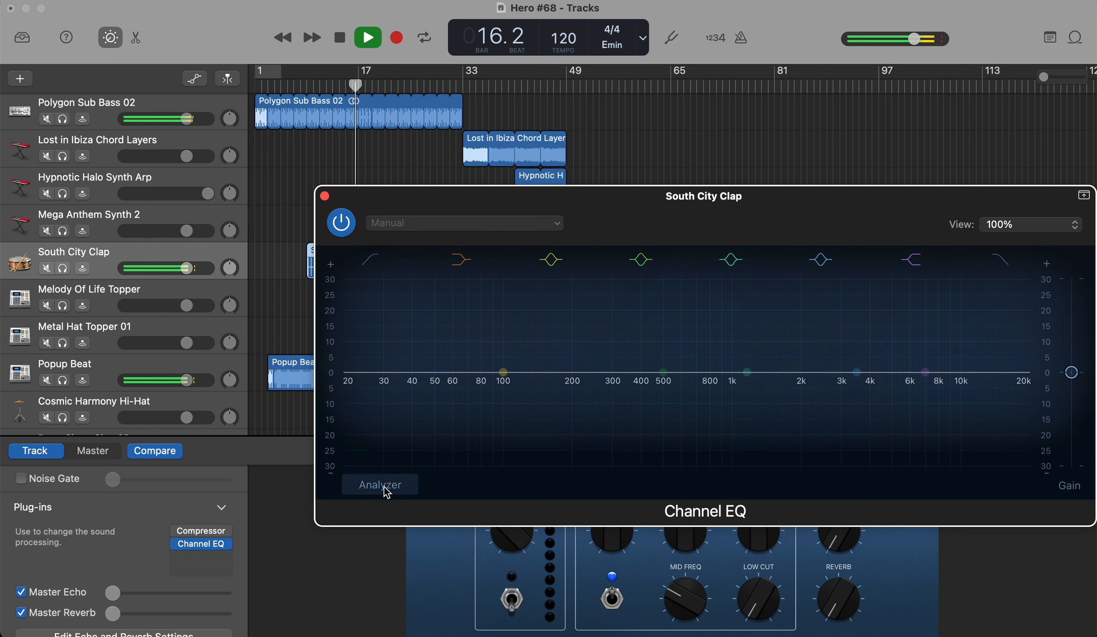
left_click(325, 196)
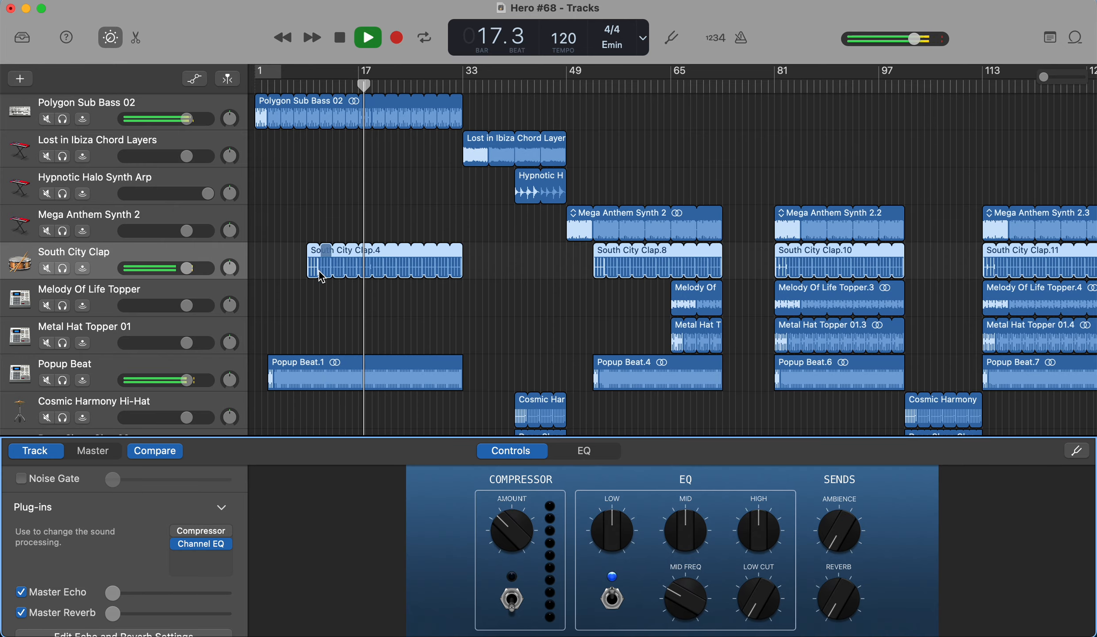
Step: Look over the track list and view the Lost in Ibiza Chord Layers track in its Channel EQ analyzer during playback
scroll(320, 283, "down", 10)
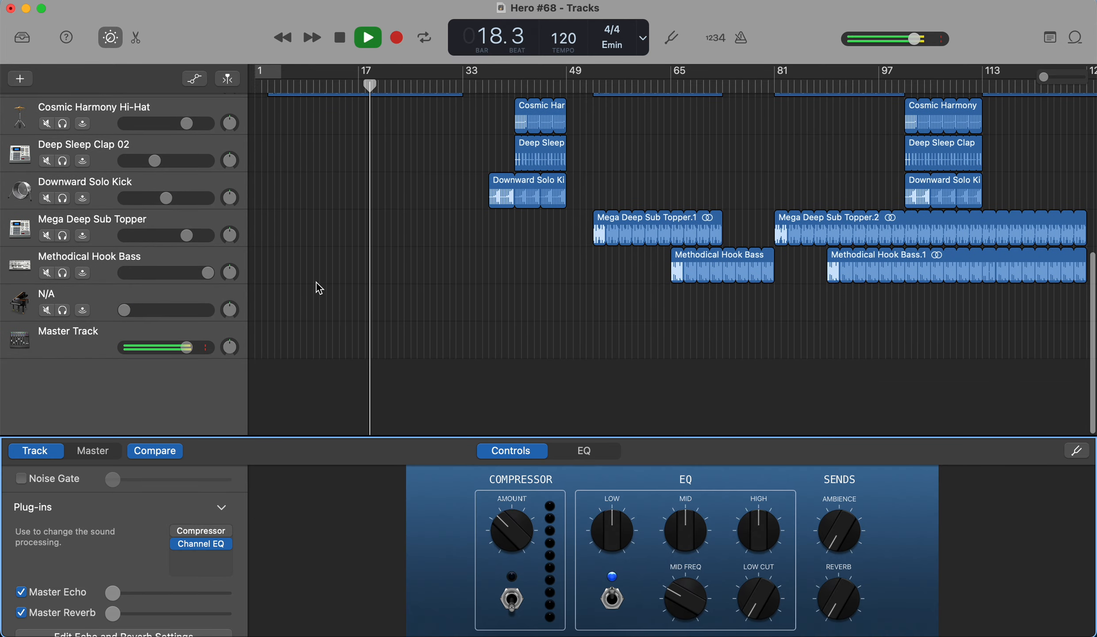
scroll(320, 288, "up", 10)
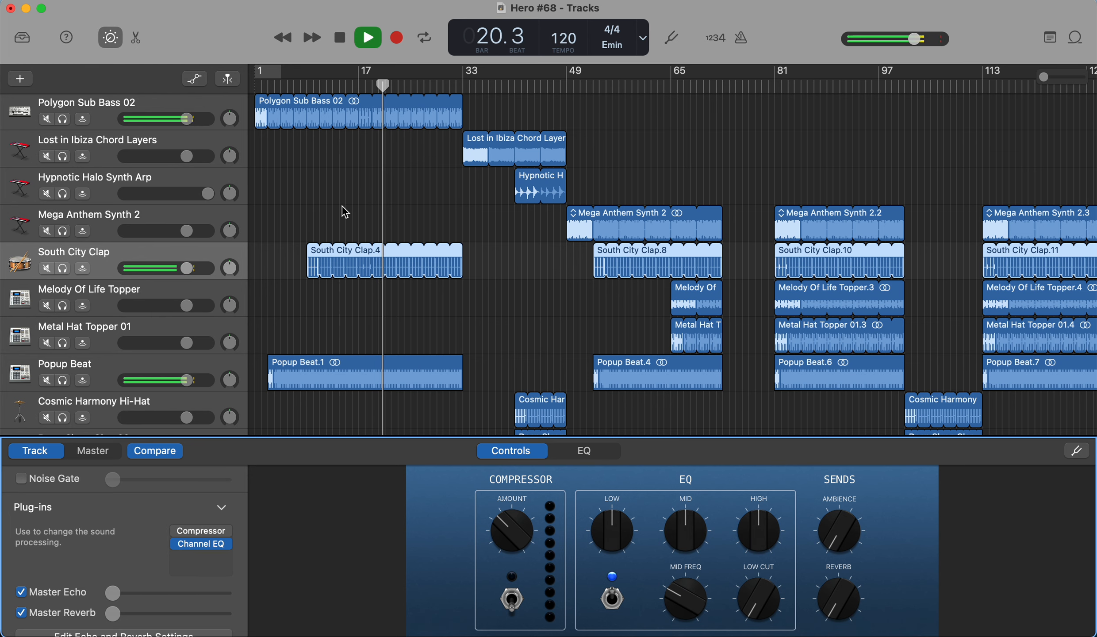
scroll(345, 212, "down", 3)
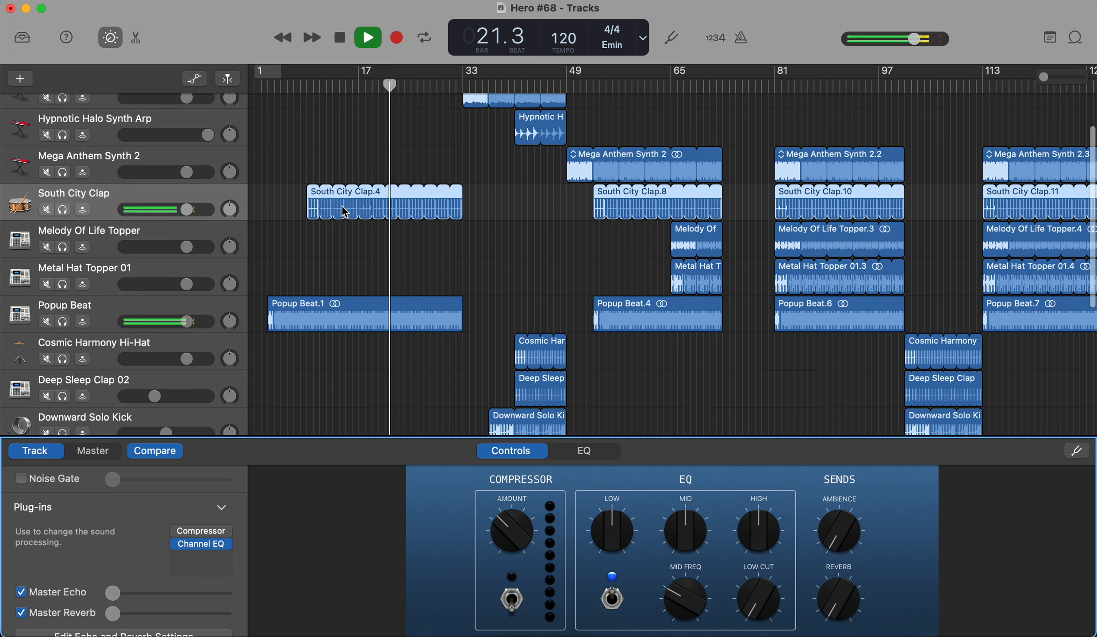
scroll(345, 212, "down", 3)
scroll(345, 212, "up", 8)
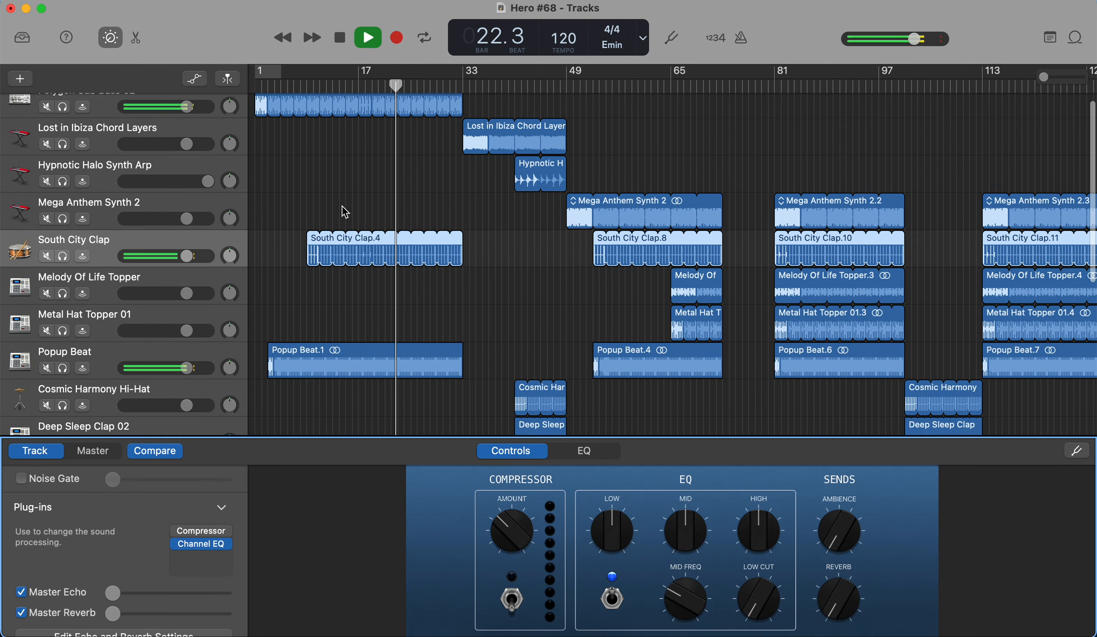
left_click(160, 144)
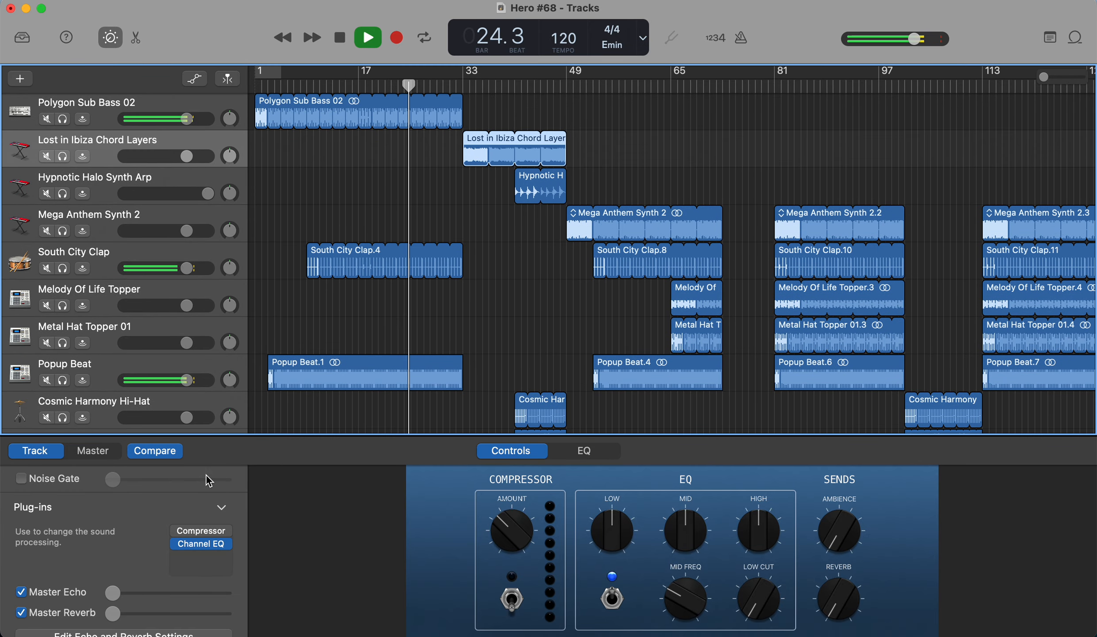
left_click(202, 544)
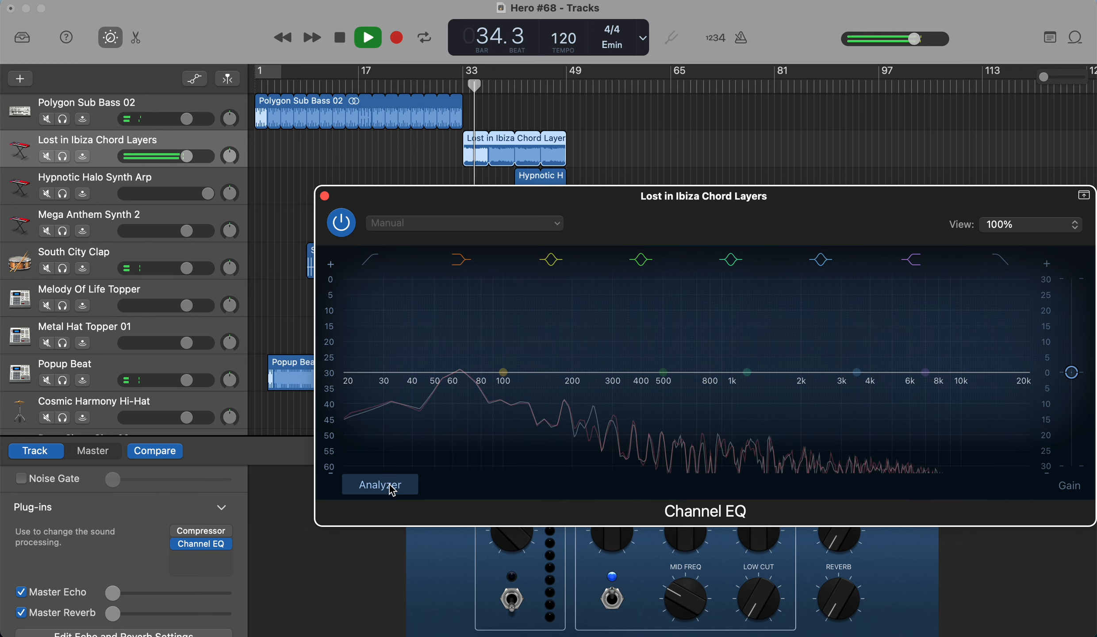
left_click(389, 485)
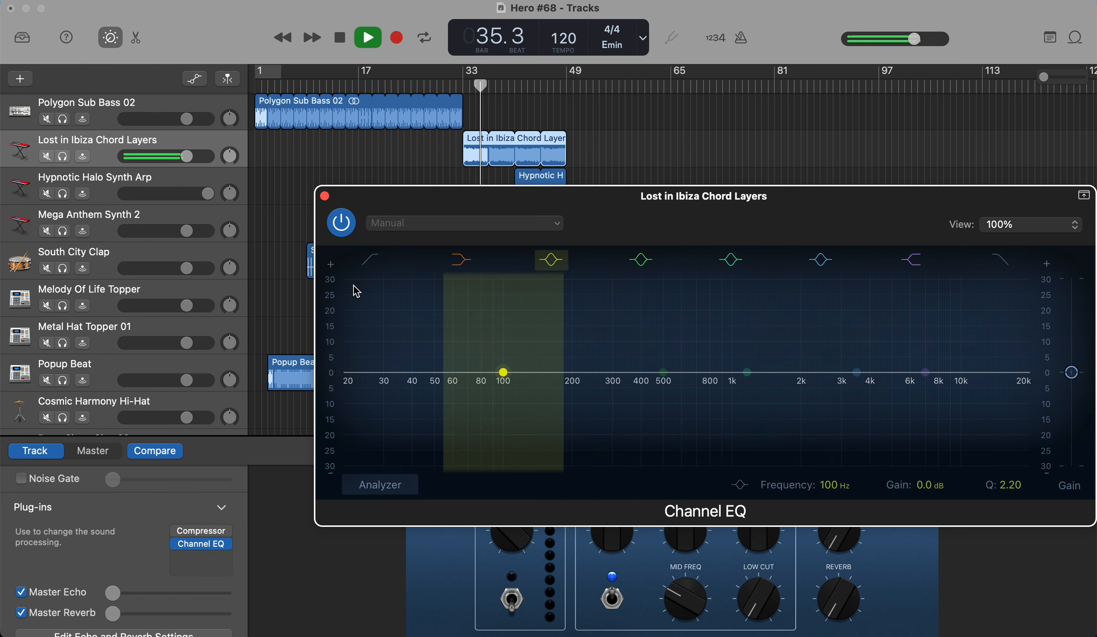
left_click(325, 196)
Step: Switch on the Downward Solo Kick track's Channel EQ to view its frequencies, switch it back off, and close it
scroll(378, 337, "down", 5)
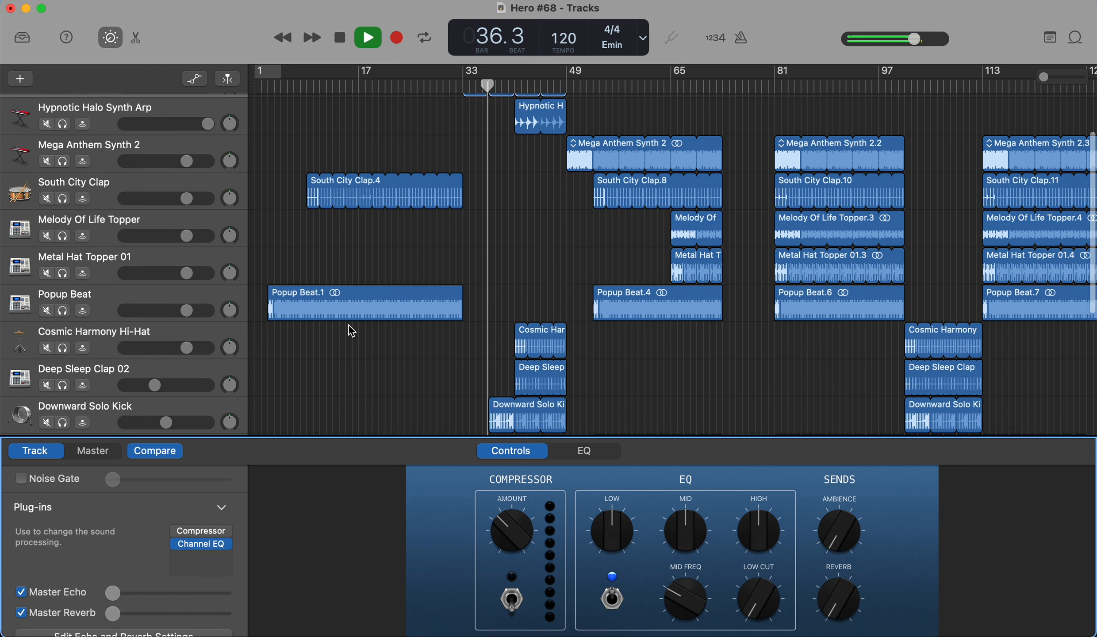
left_click(128, 347)
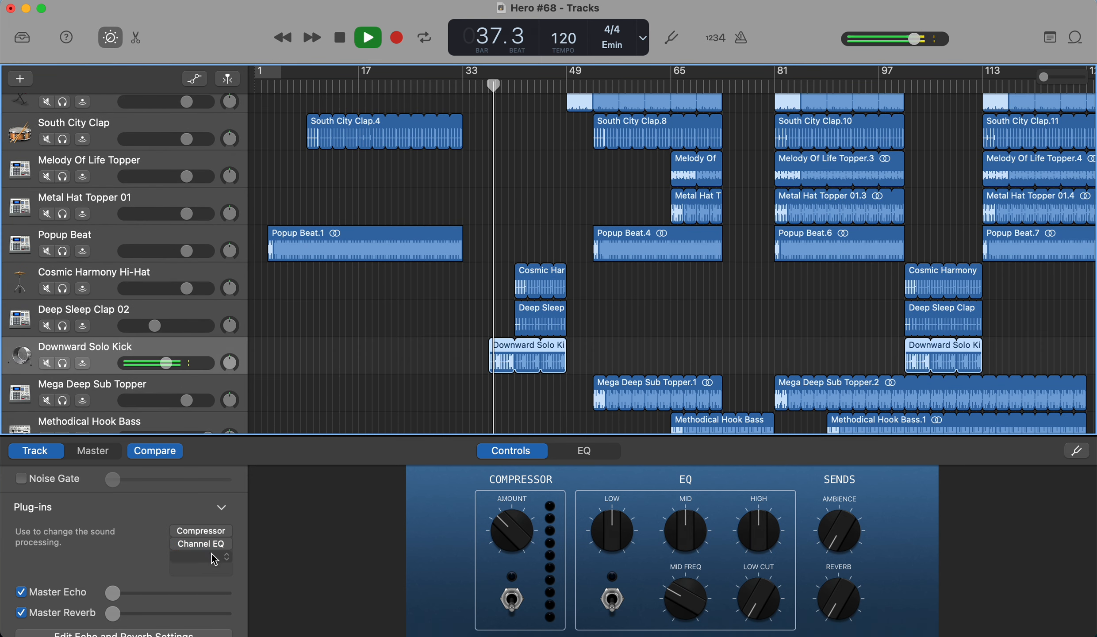
left_click(179, 543)
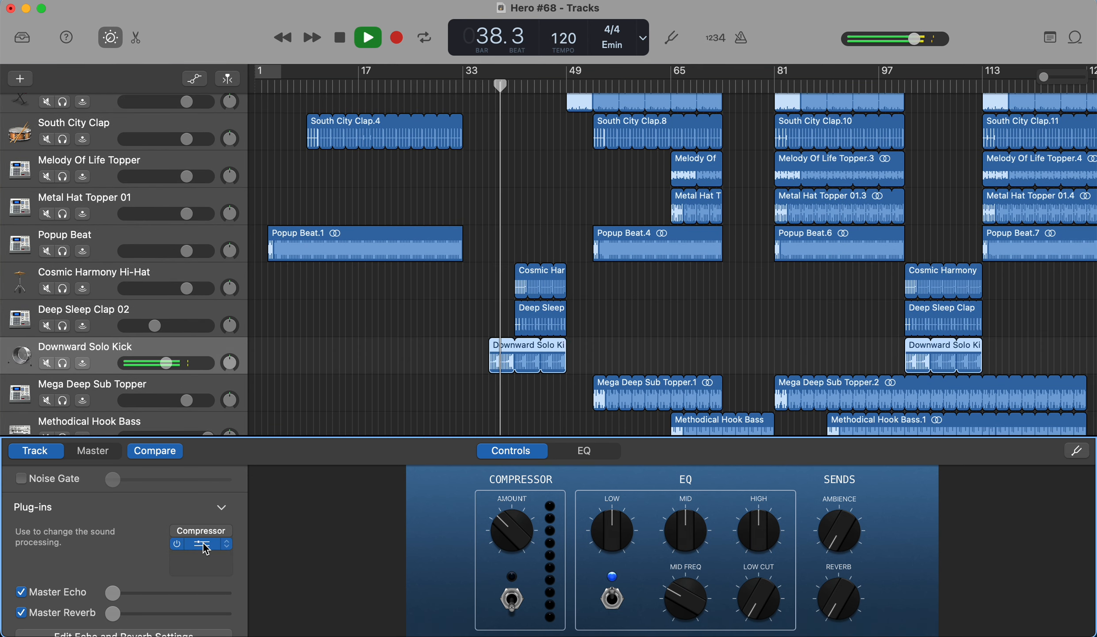
left_click(201, 544)
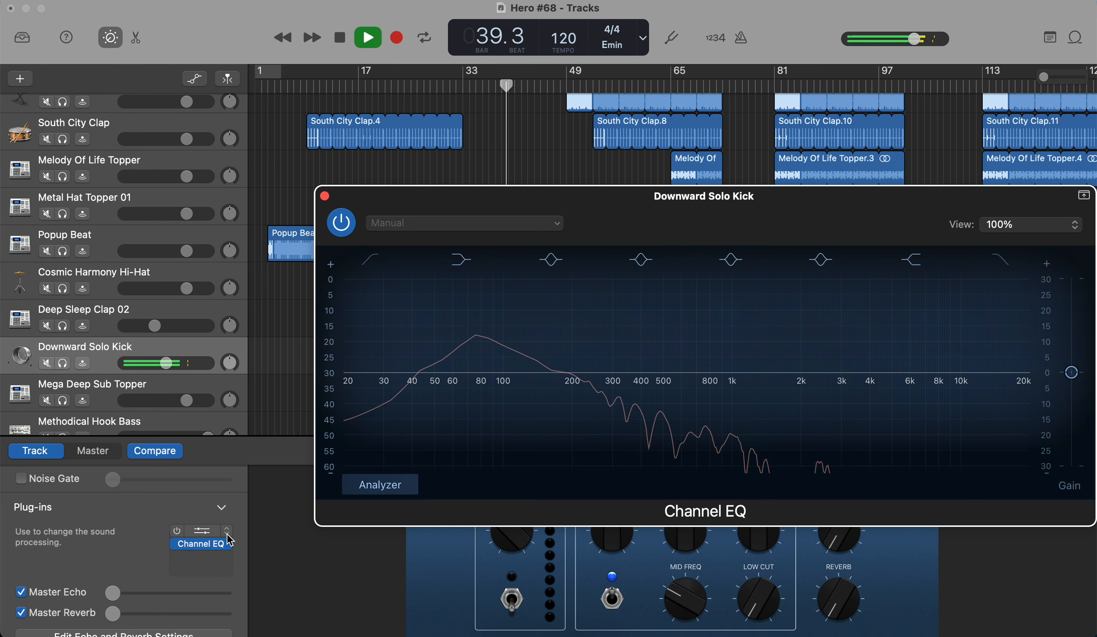
mouse_move(190, 547)
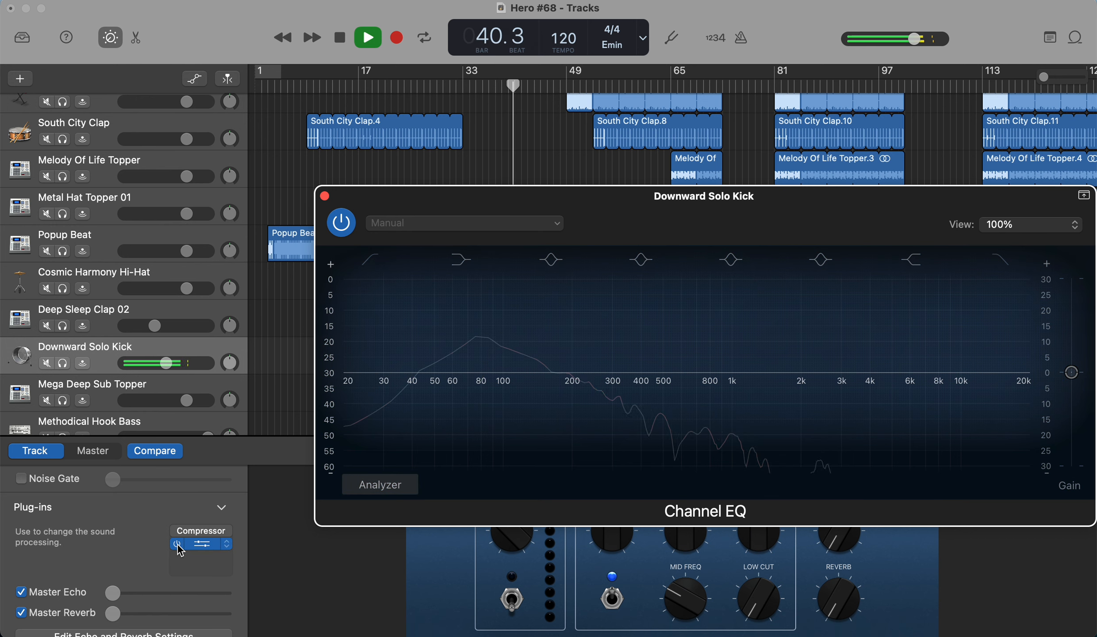
left_click(177, 544)
left_click(324, 195)
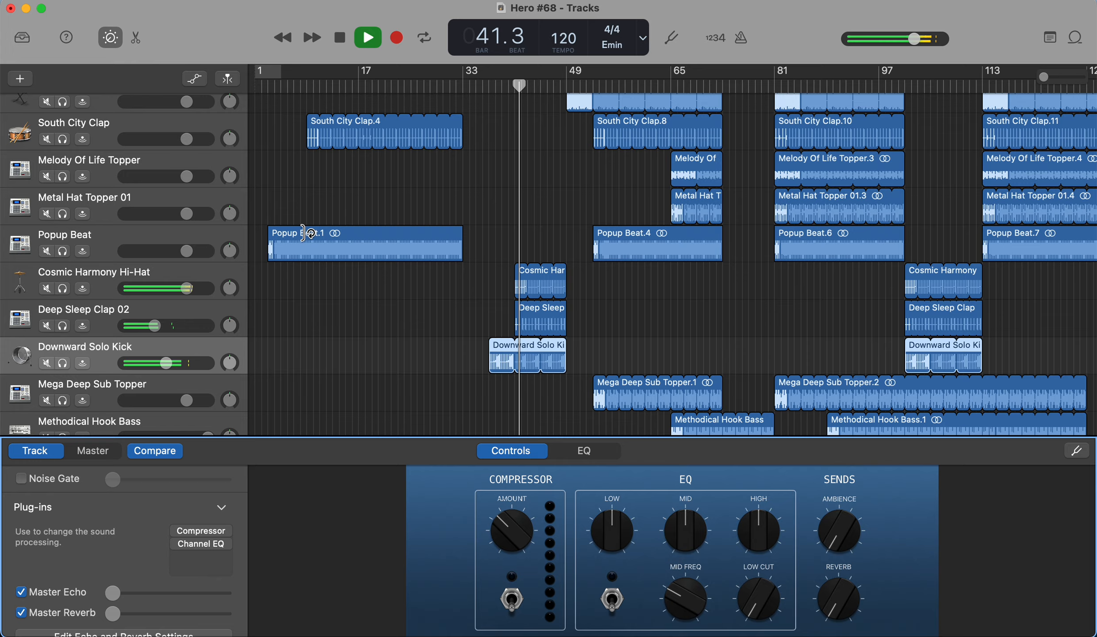
Step: Review the Tremolo settings on the Hypnotic Halo Synth Arp track and open its AUBandpass plug-in
scroll(305, 233, "up", 3)
left_click(137, 180)
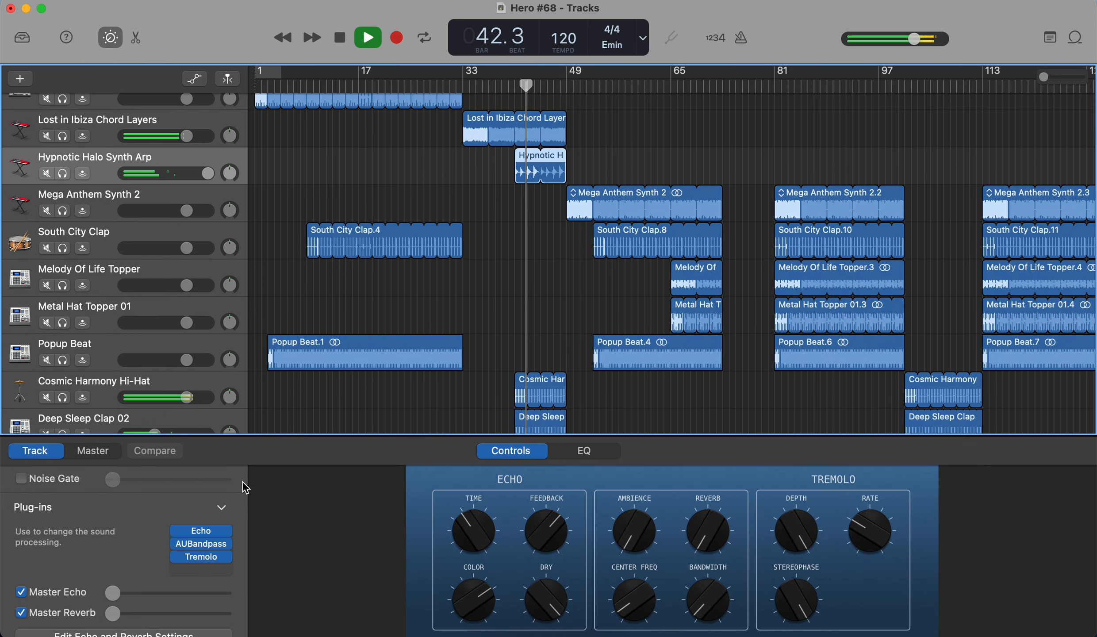
left_click(203, 557)
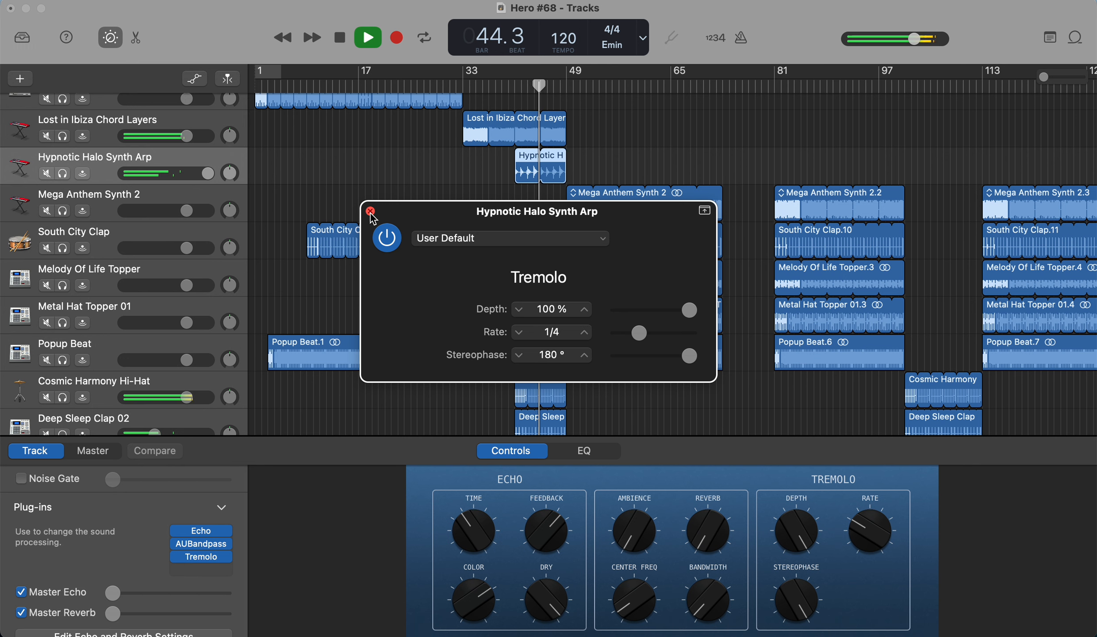
left_click(371, 211)
left_click(202, 545)
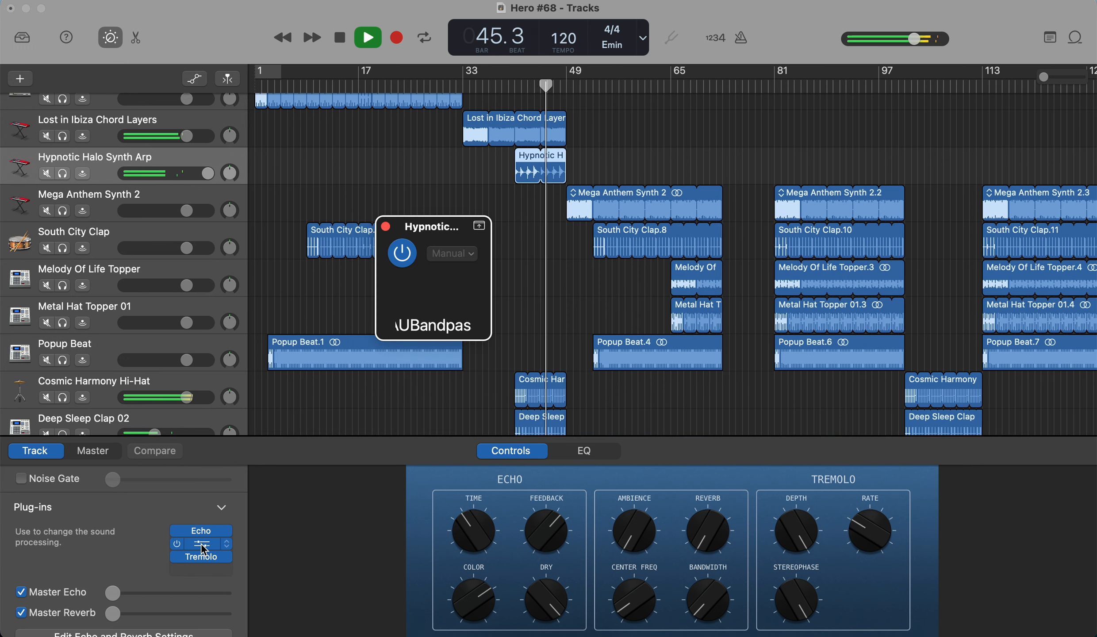
Step: Close the AUBandpass plug-in, review the Echo settings on the Hypnotic Halo Synth Arp track, and close them
left_click(386, 226)
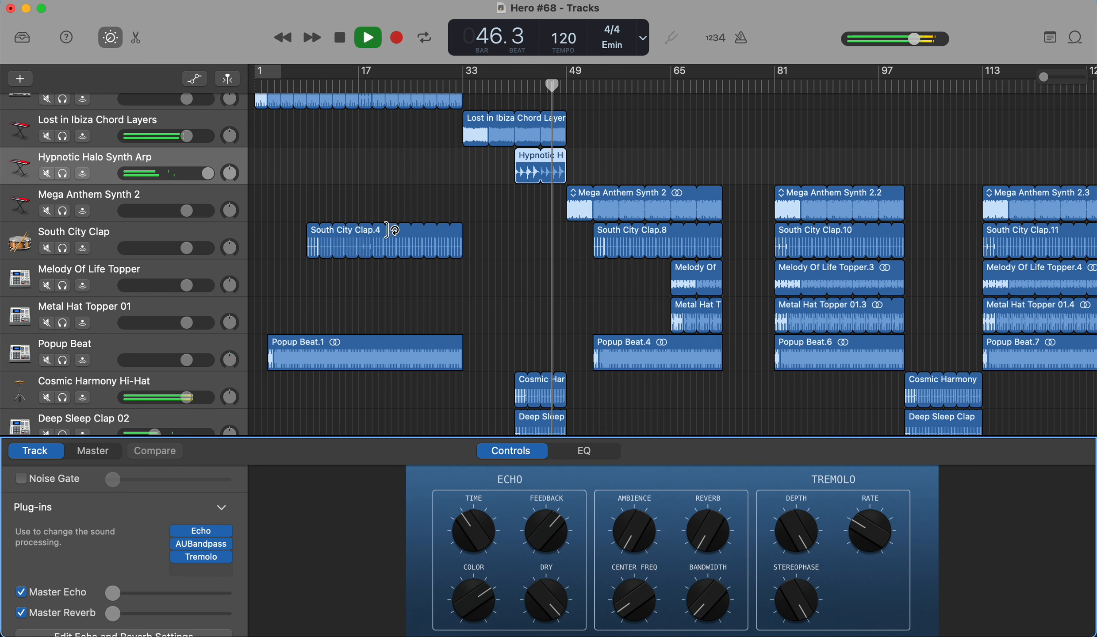
left_click(204, 531)
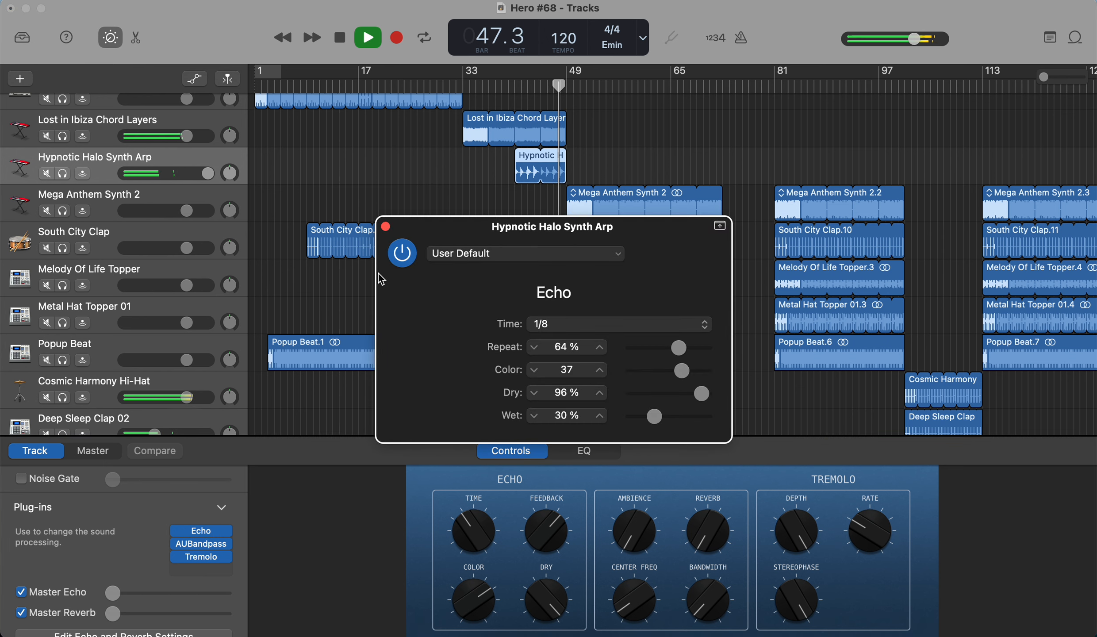
left_click(385, 227)
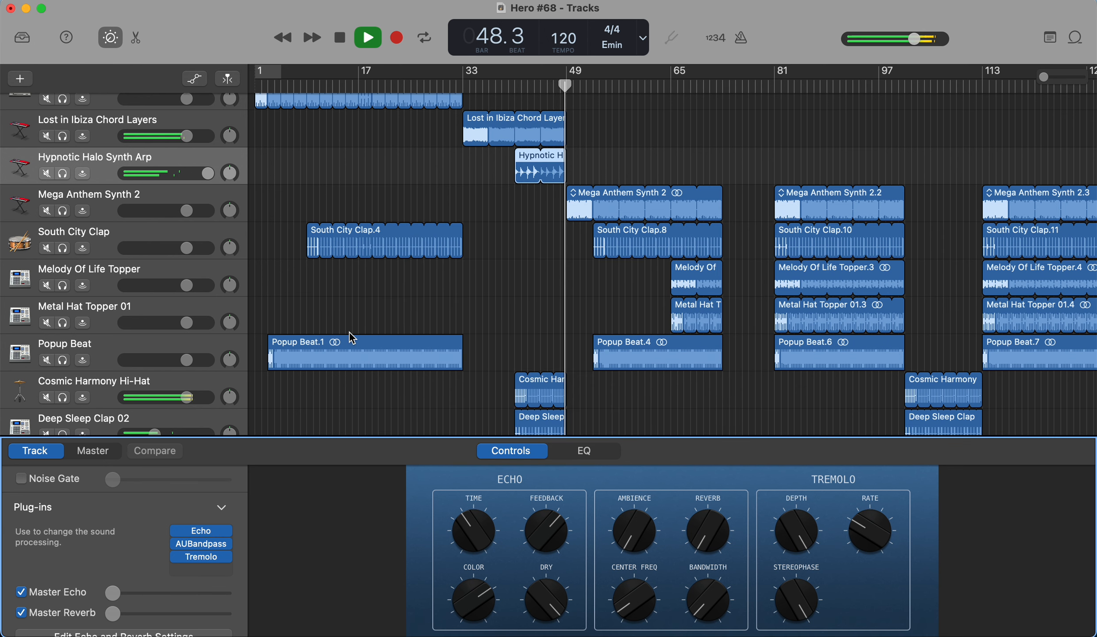
Step: View the Mega Anthem Synth 2 track's frequencies in its Channel EQ analyzer during playback and close the EQ
scroll(352, 338, "down", 5)
scroll(352, 336, "up", 6)
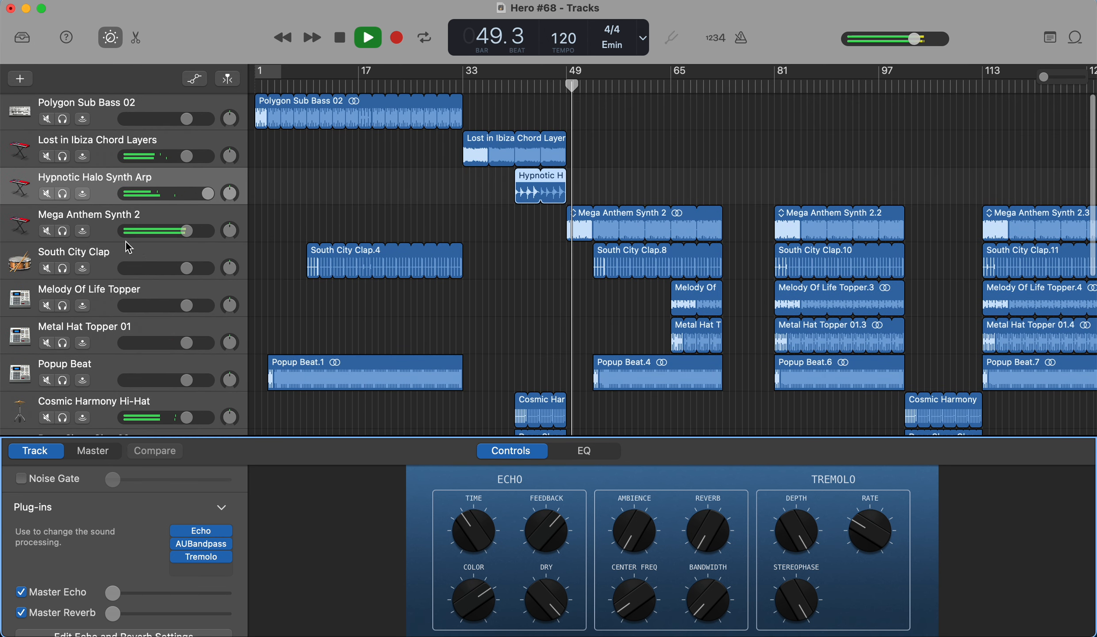
left_click(116, 224)
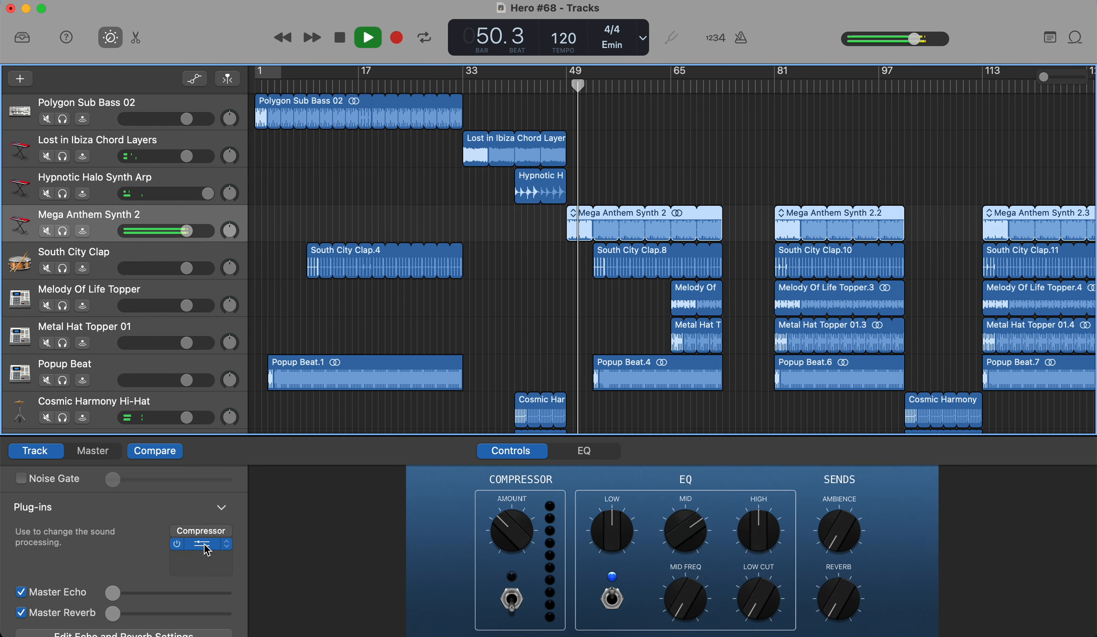
left_click(204, 549)
left_click(388, 490)
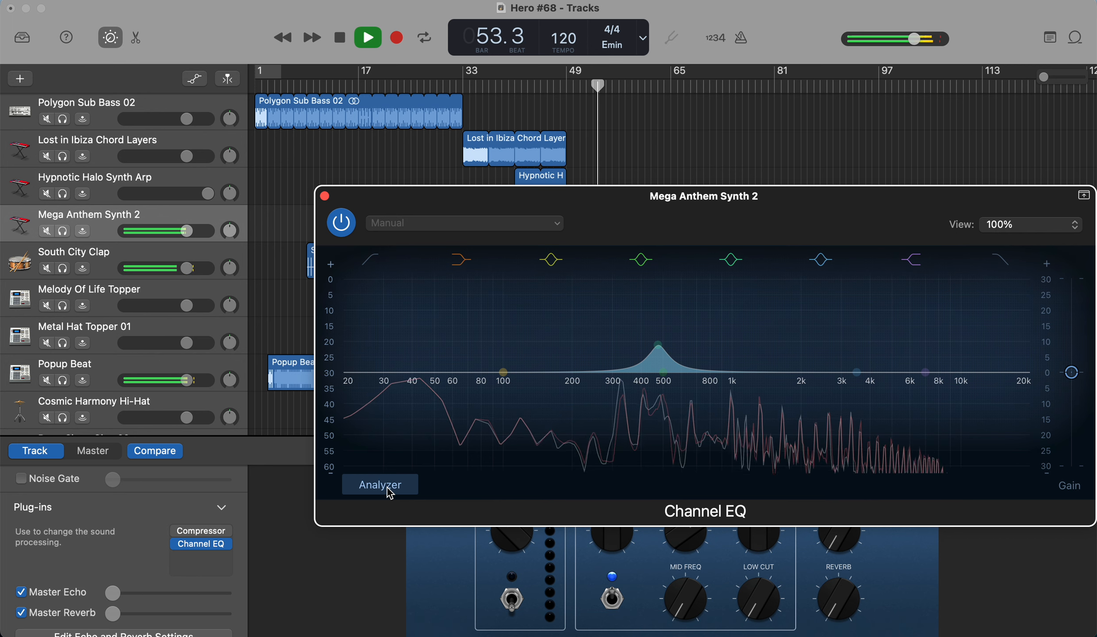
left_click(332, 221)
left_click(325, 196)
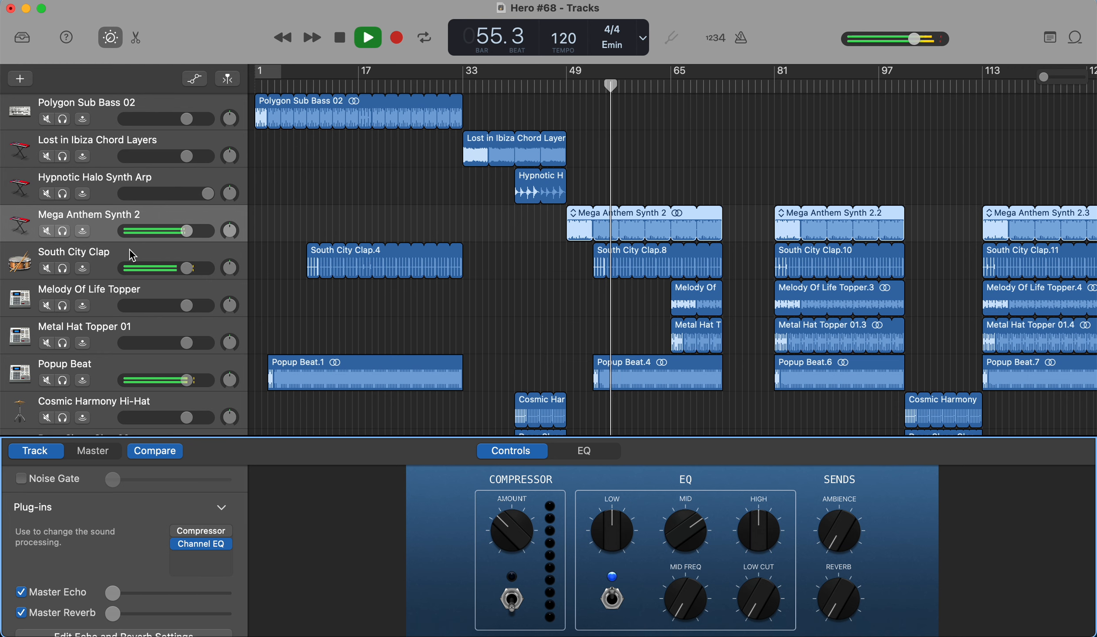
Step: Check the Mega Deep Sub Topper track's frequencies with its Channel EQ analyzer and close the EQ
scroll(123, 361, "down", 1)
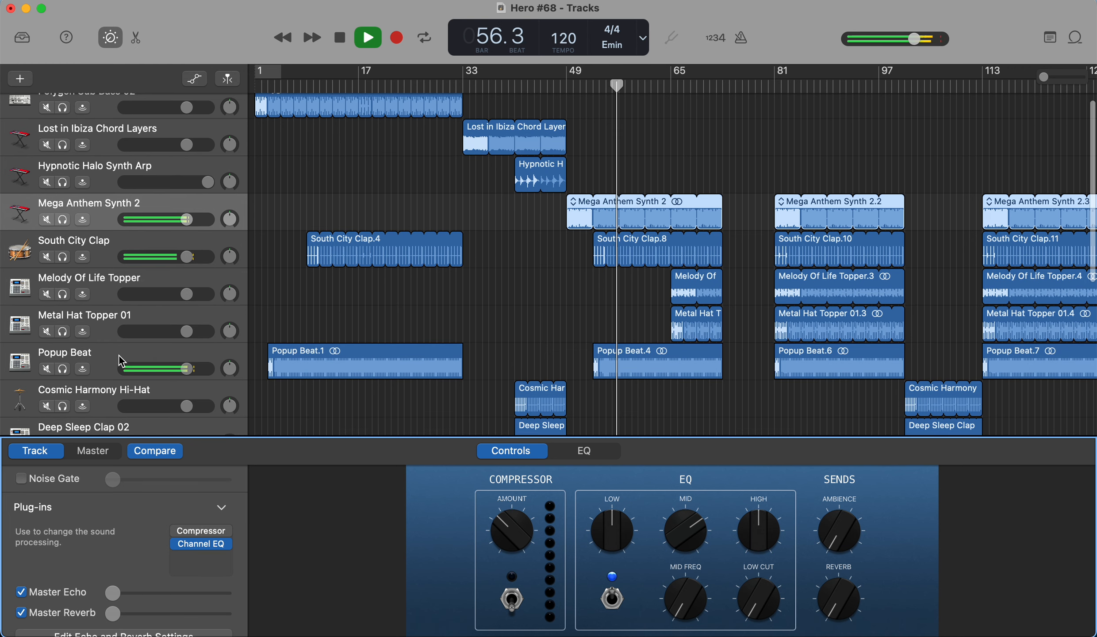
scroll(122, 360, "down", 10)
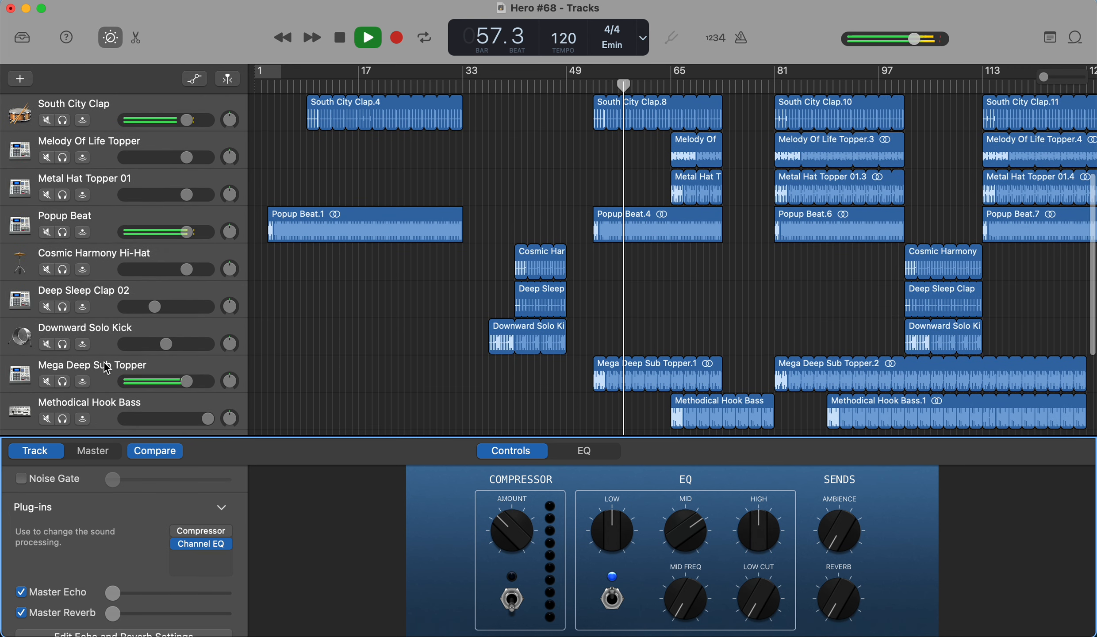
left_click(92, 373)
left_click(204, 545)
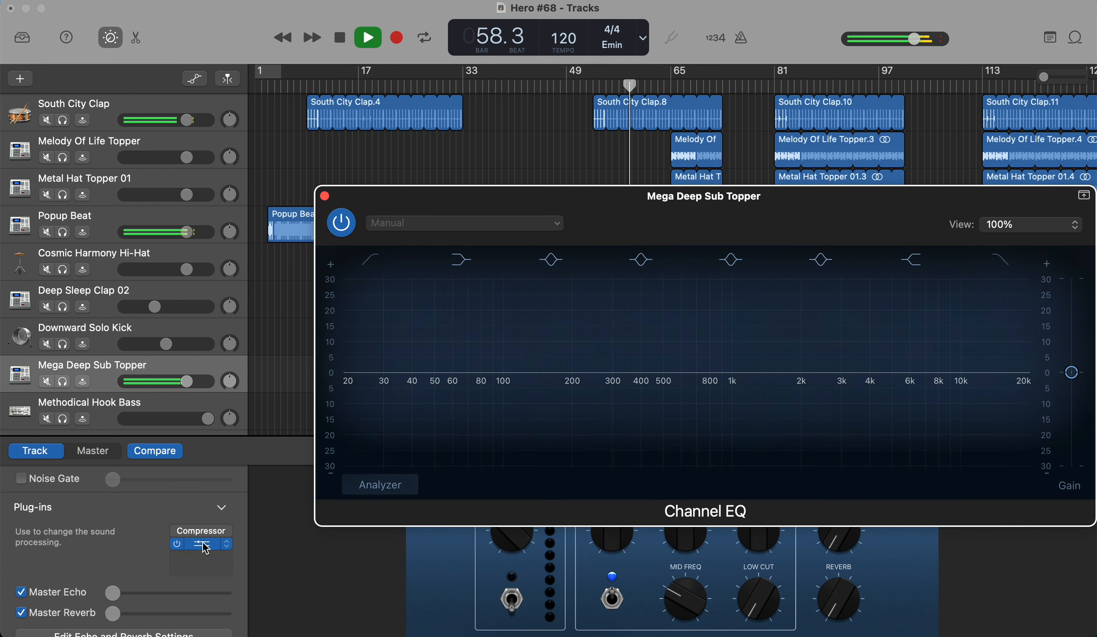
left_click(407, 488)
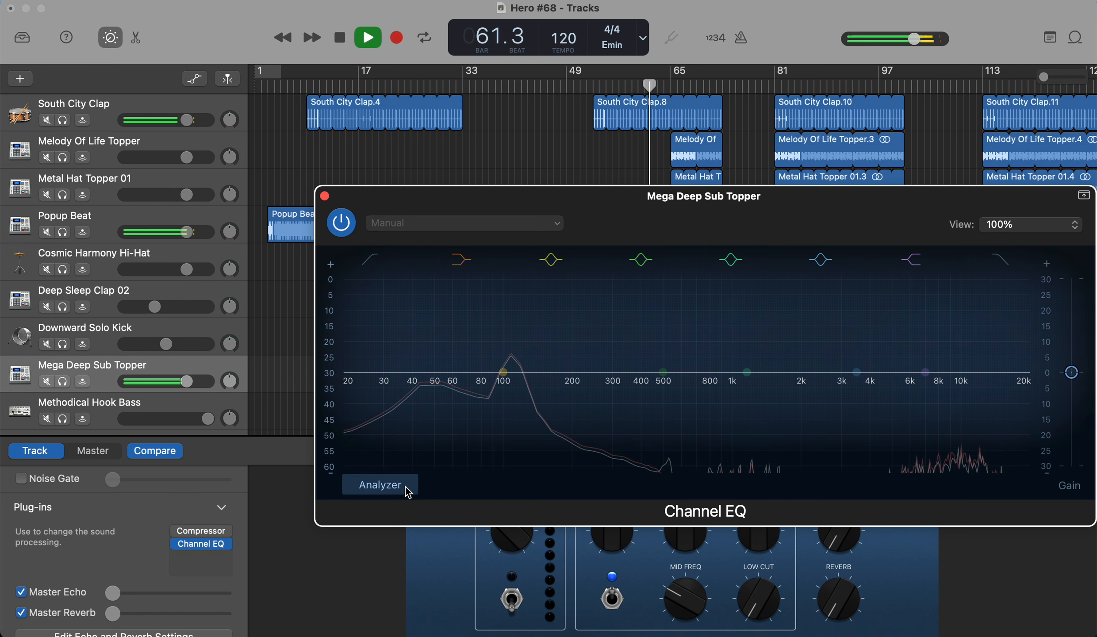
left_click(325, 196)
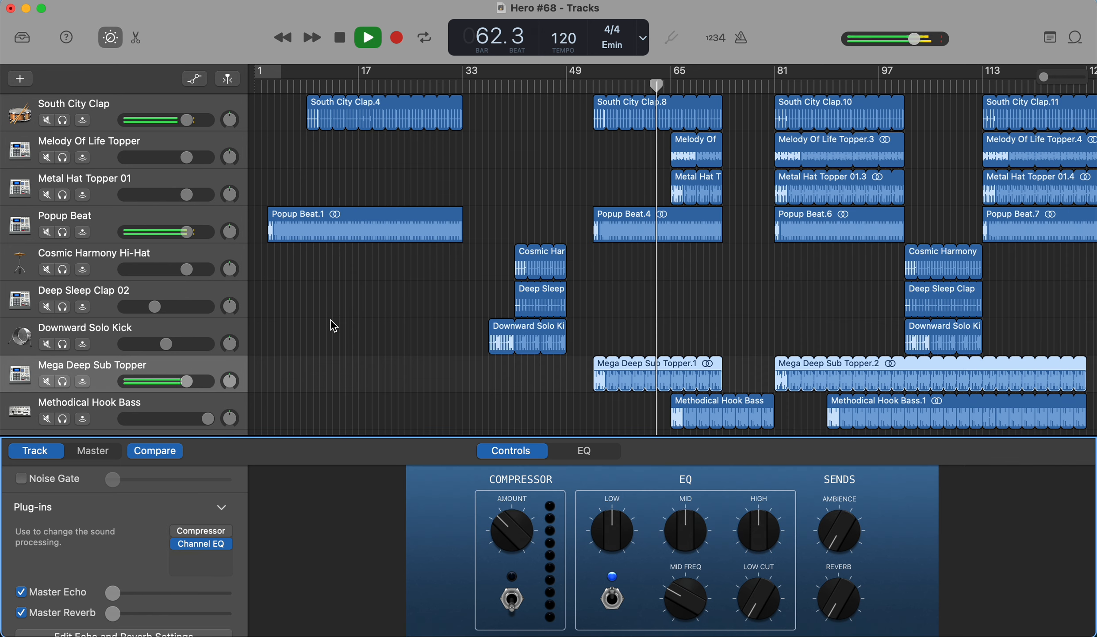
Step: Examine the Methodical Hook Bass track's frequencies in its Channel EQ analyzer while the bass plays, and close the EQ
left_click(152, 404)
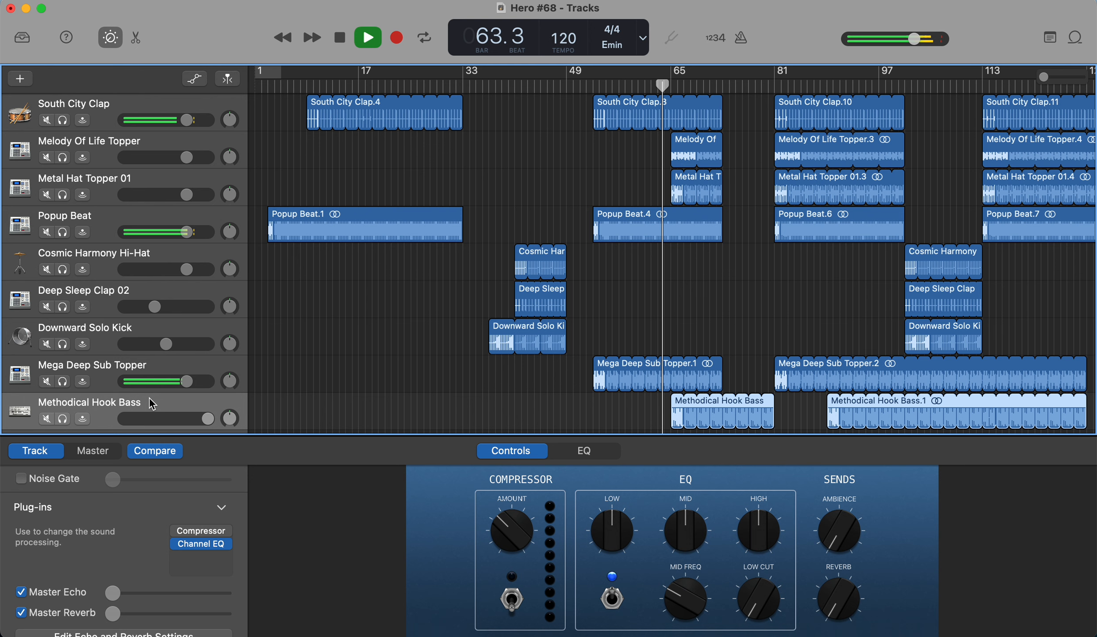
left_click(201, 544)
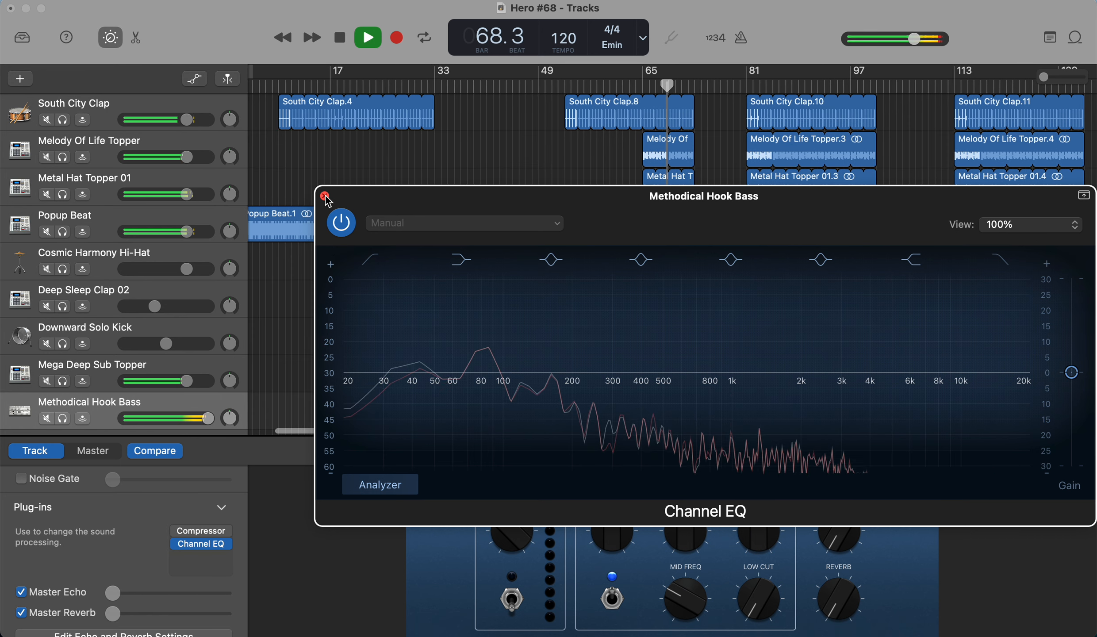
left_click(324, 195)
Step: Look over the track list and inspect the Metal Hat Topper 01 track's frequencies in its Channel EQ analyzer, closing the EQ when done
scroll(343, 292, "down", 3)
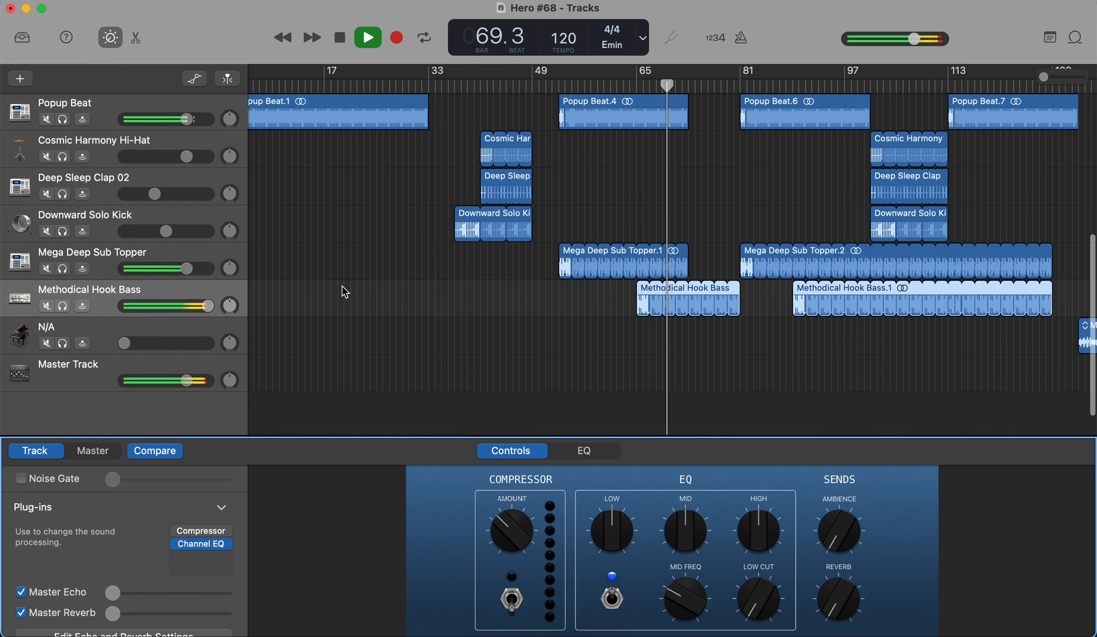
scroll(342, 292, "up", 5)
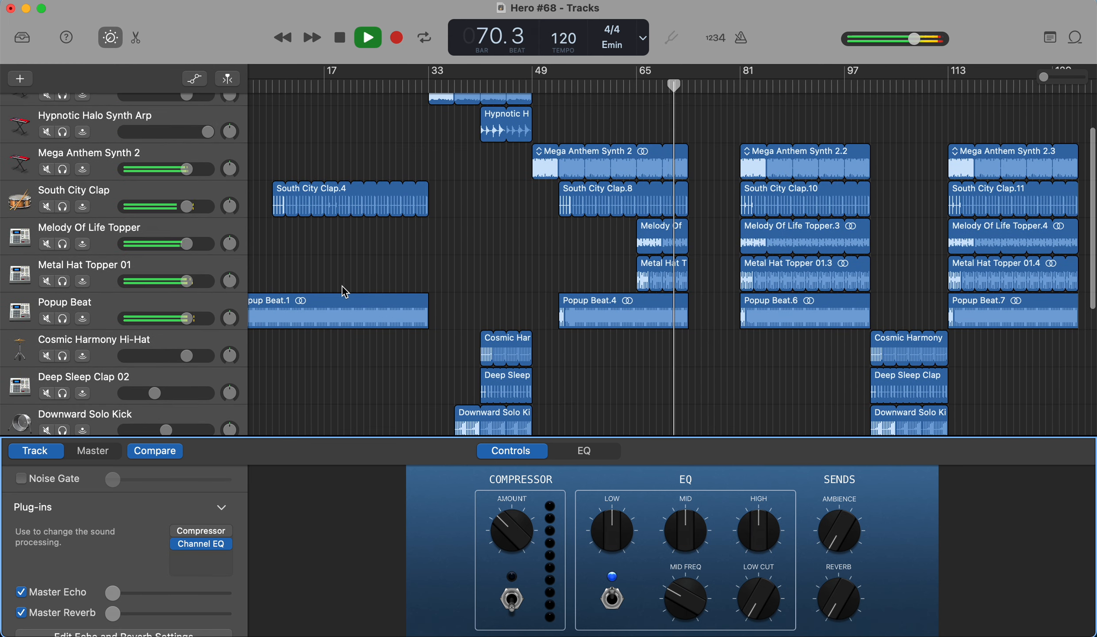
scroll(342, 286, "up", 2)
left_click(100, 339)
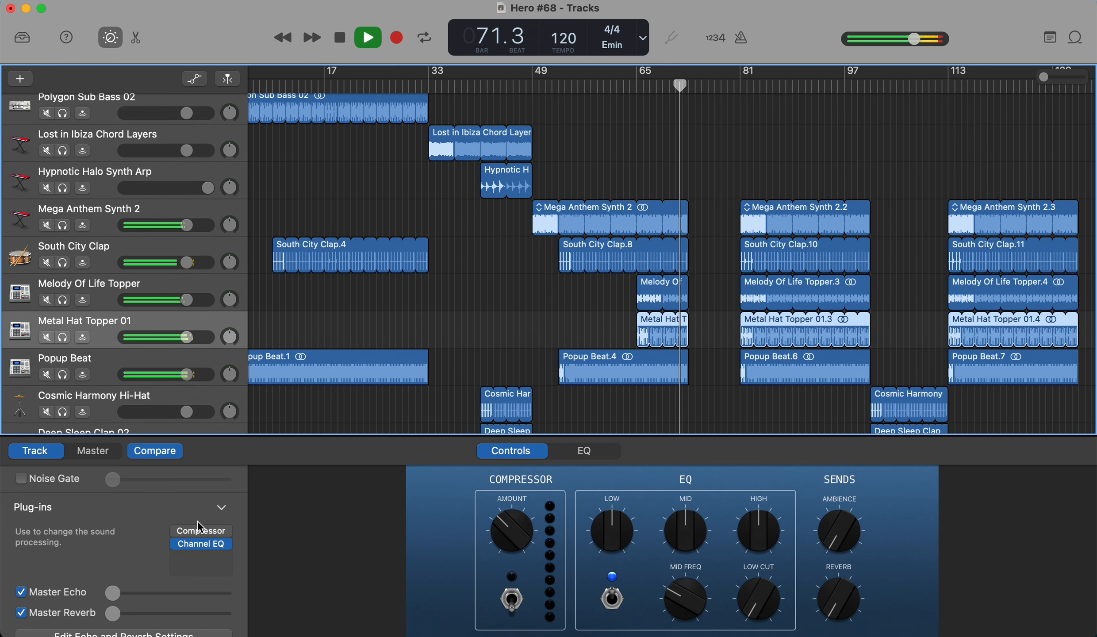
left_click(208, 549)
left_click(377, 485)
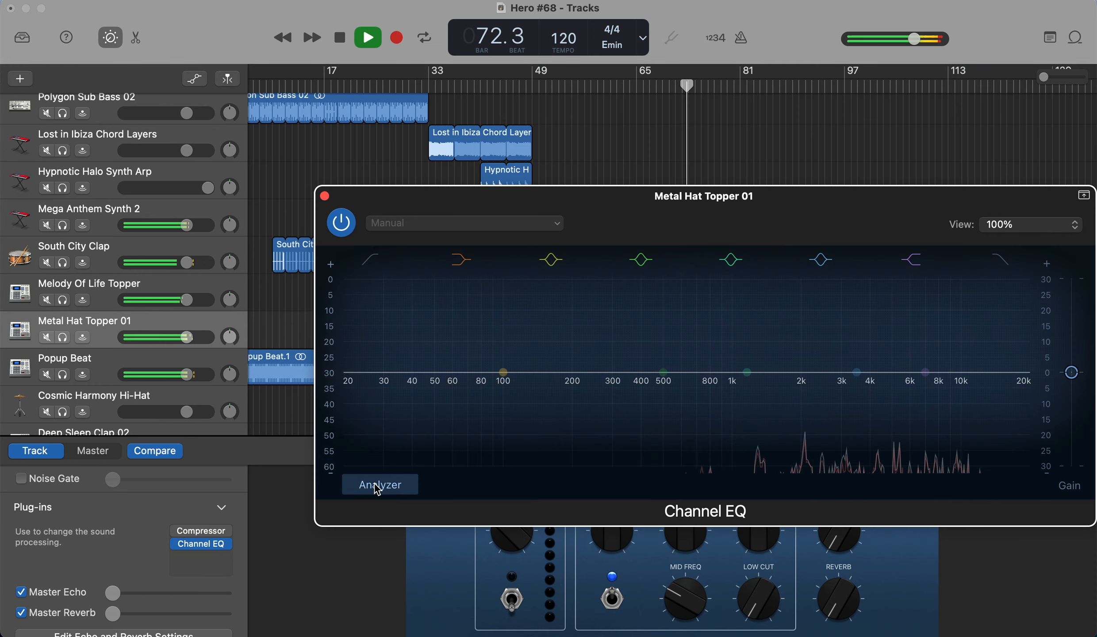
left_click(324, 195)
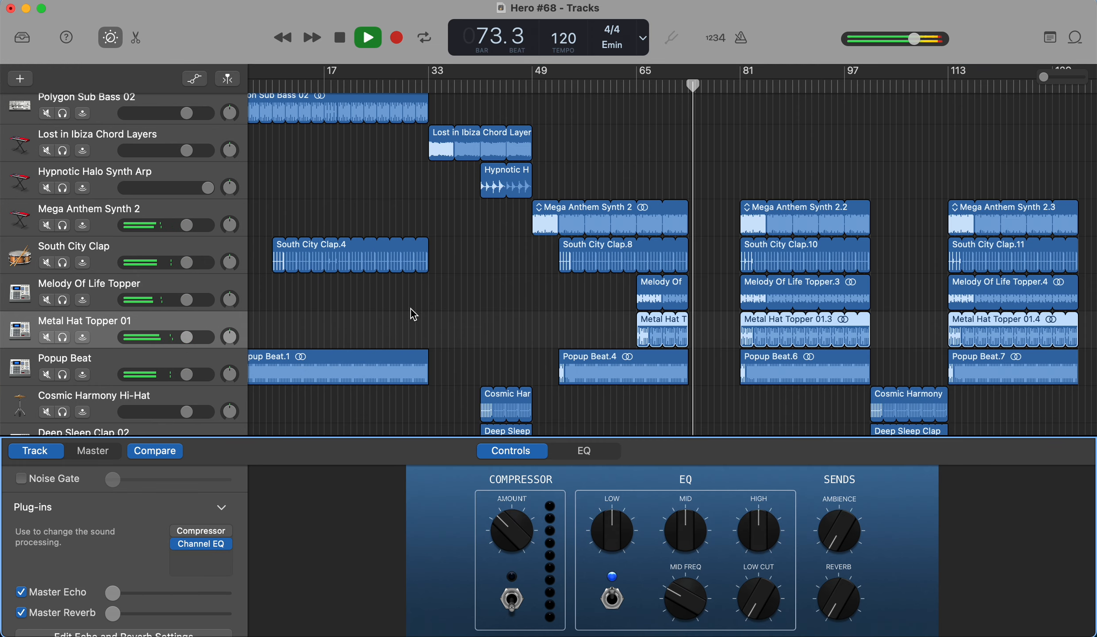
Step: Look through the tracks during playback and inspect the Melody Of Life Topper track's Channel EQ, closing it when done
scroll(421, 321, "down", 1)
scroll(429, 327, "down", 6)
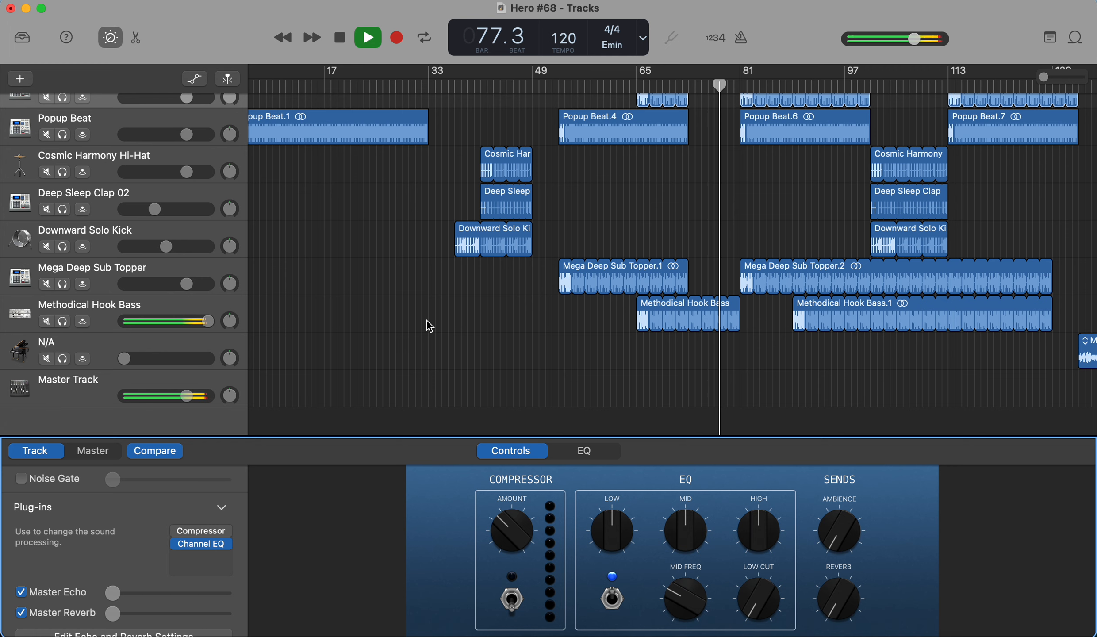
scroll(429, 327, "up", 4)
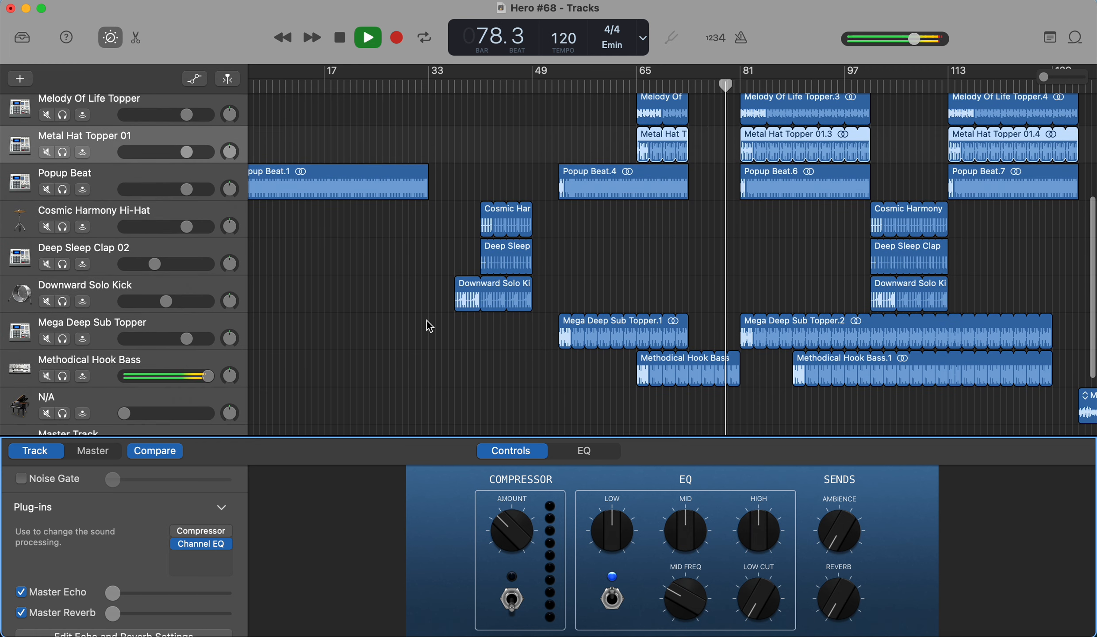
scroll(426, 321, "up", 3)
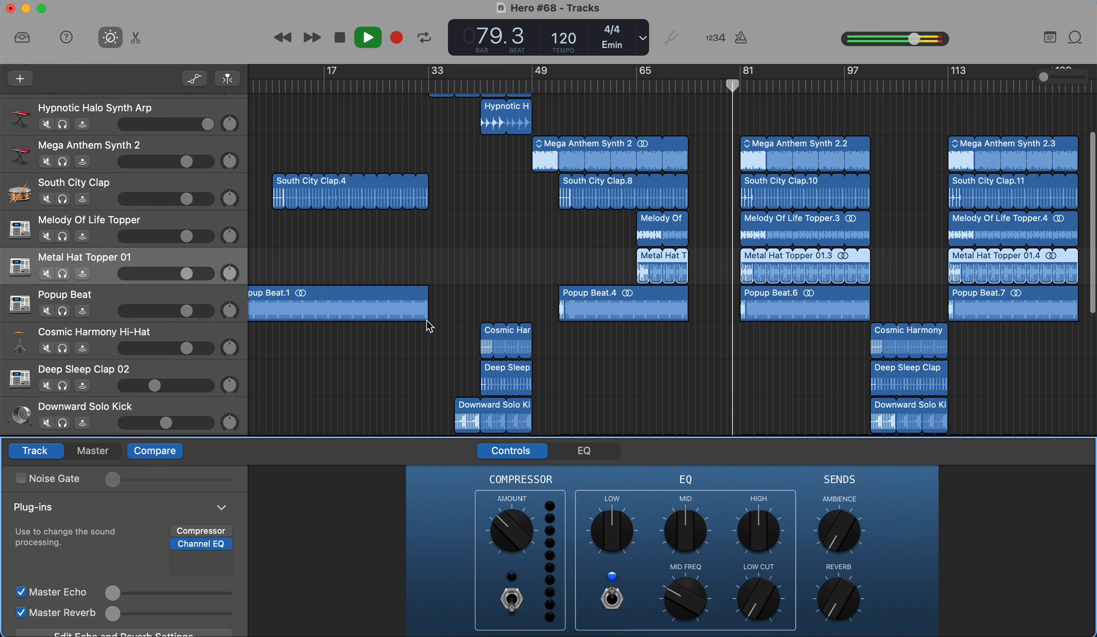
left_click(119, 253)
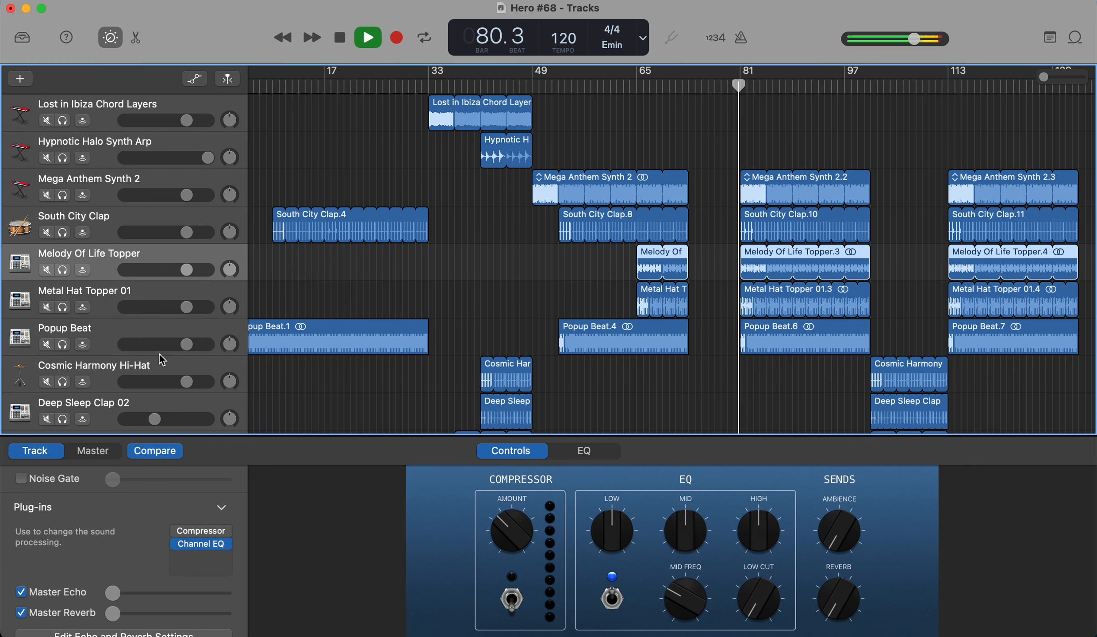
left_click(208, 543)
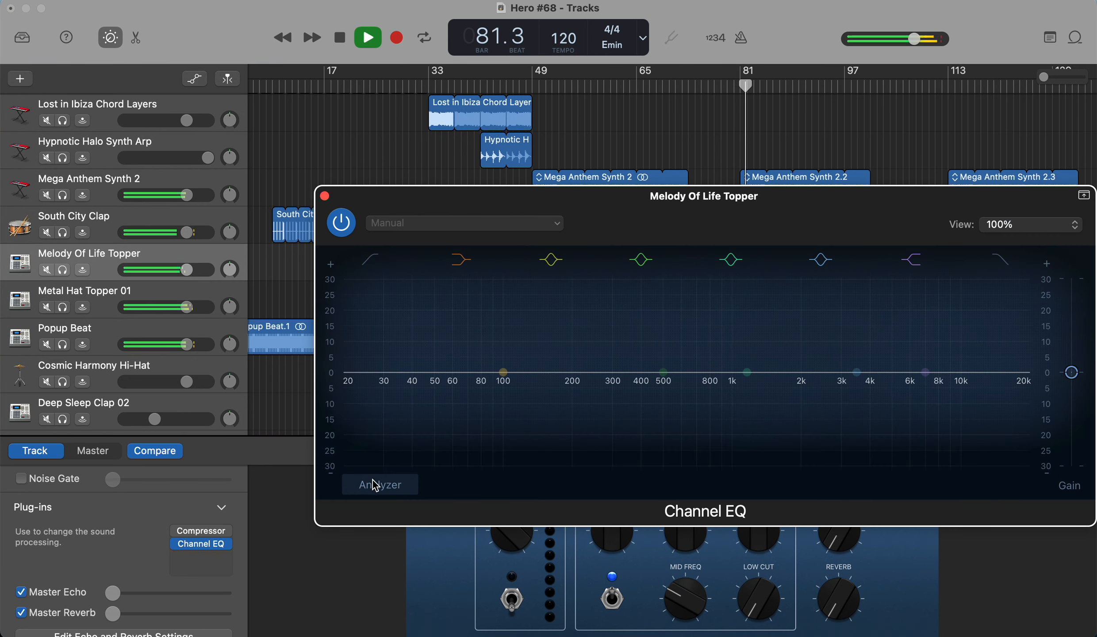
left_click(325, 197)
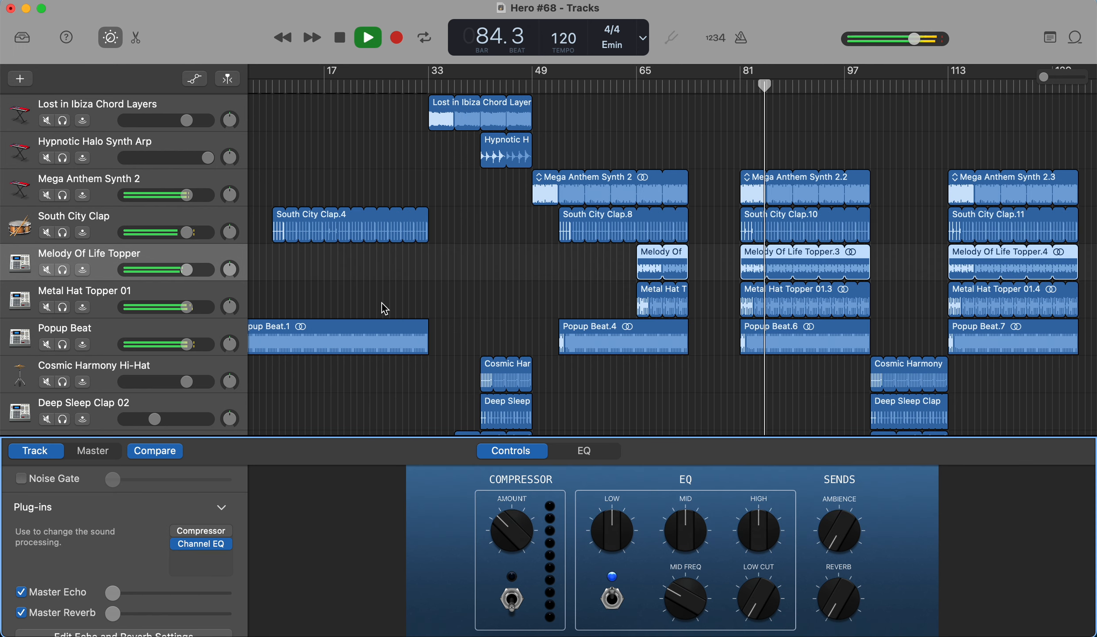
Step: Replace the Multipressor on the master output with a Channel EQ
left_click(102, 451)
left_click(228, 507)
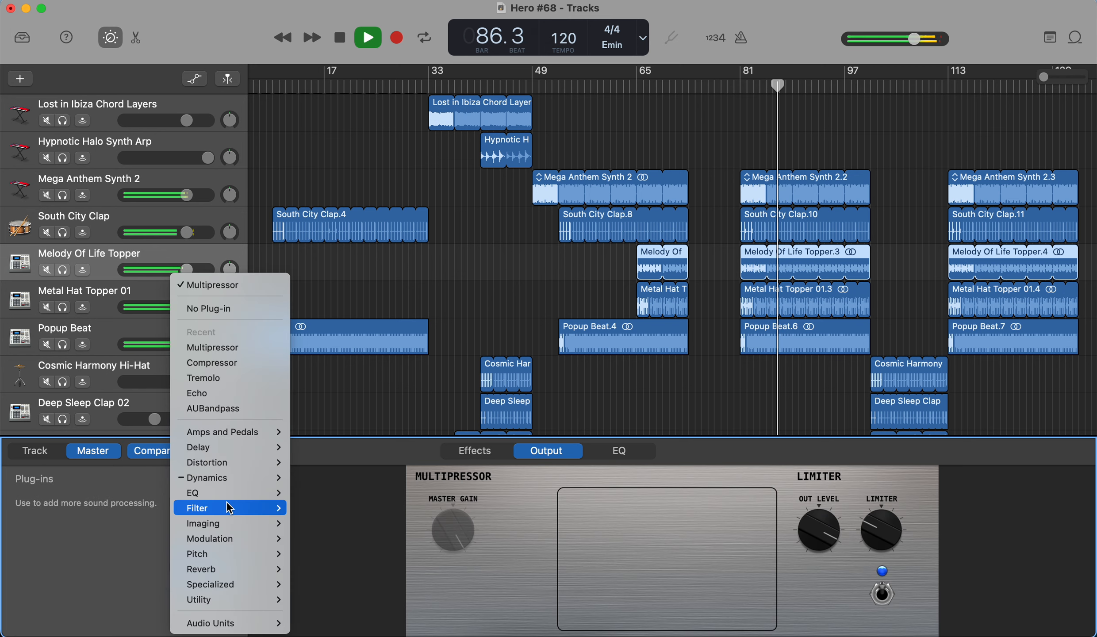
mouse_move(239, 493)
left_click(317, 494)
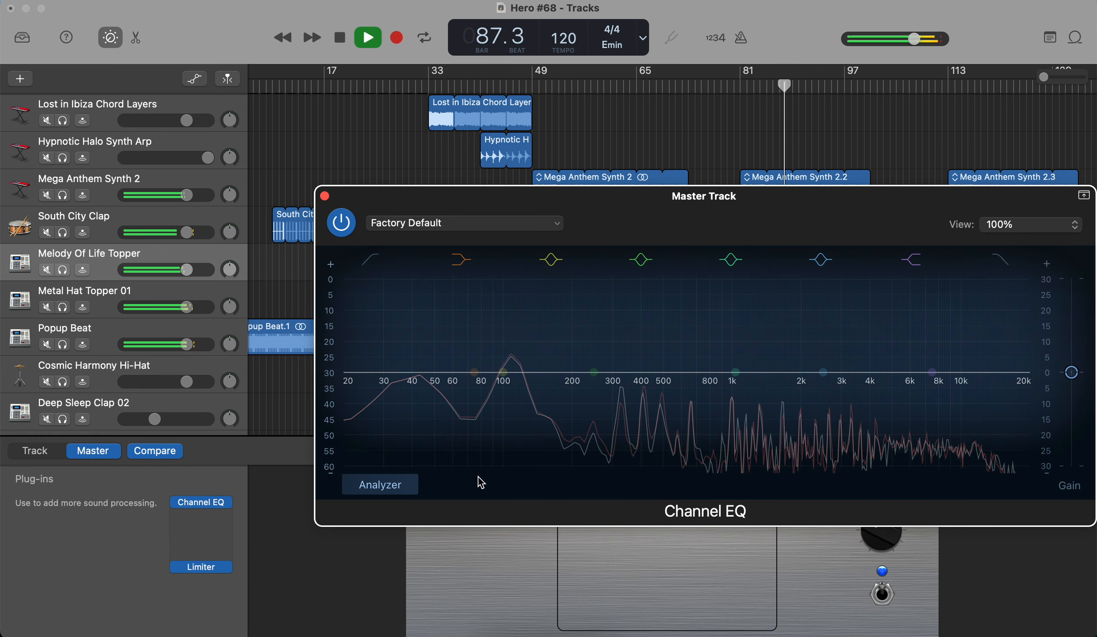
Step: Hide the Smart Controls, watch the whole mix in the master Channel EQ analyzer during playback, and close the EQ
left_click(292, 514)
key("b")
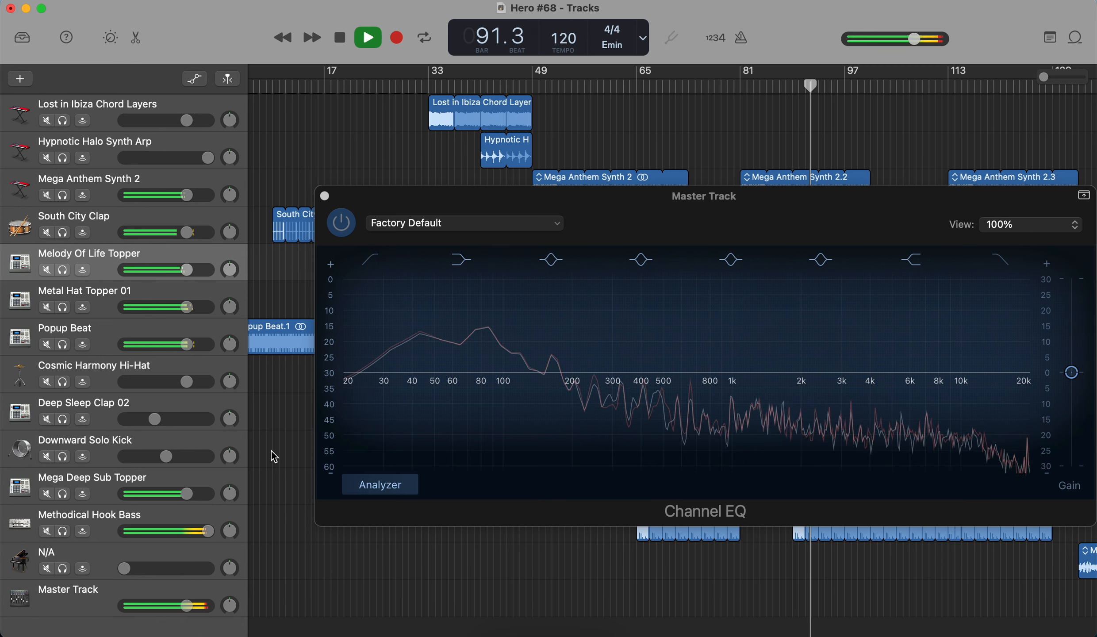
left_click(325, 196)
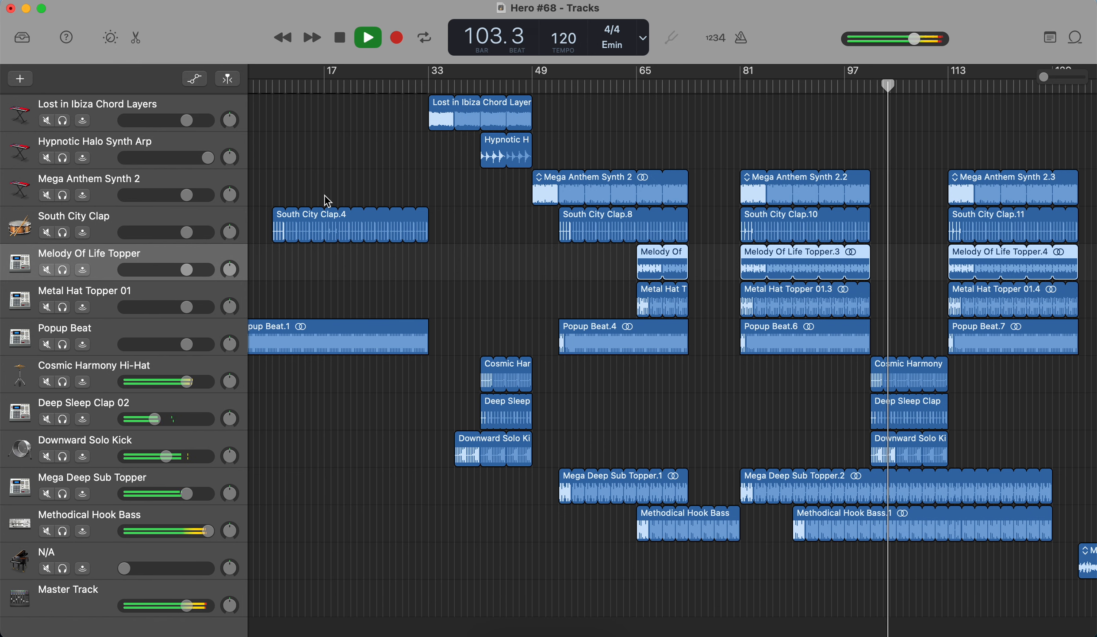
Step: Show the Smart Controls again and reopen the master Channel EQ to watch the song's final section, closing it when done
key("b")
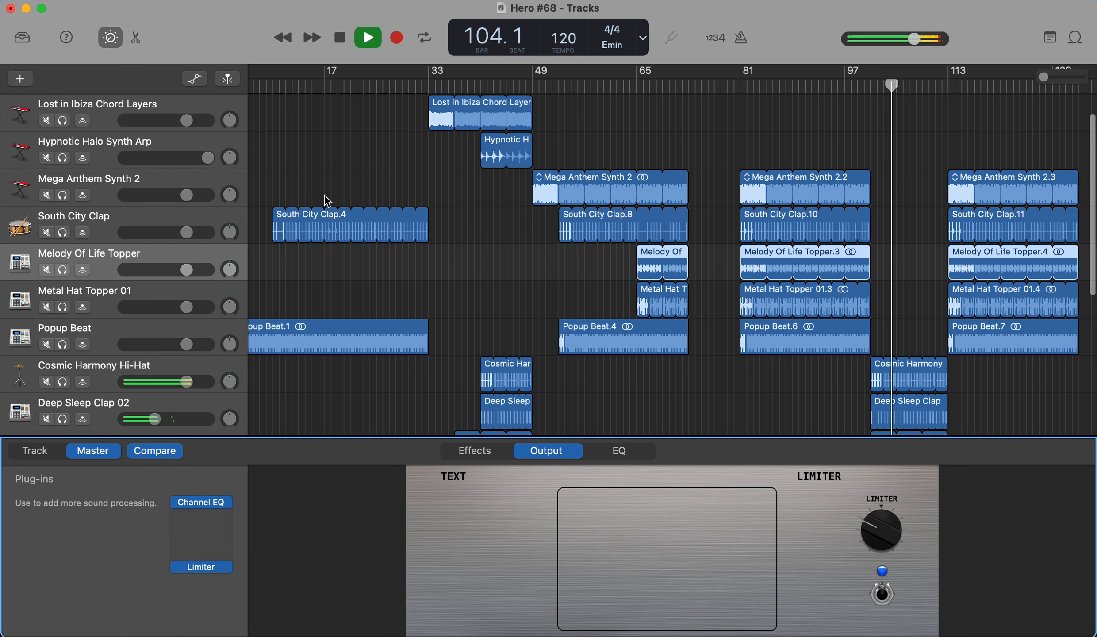
left_click(208, 506)
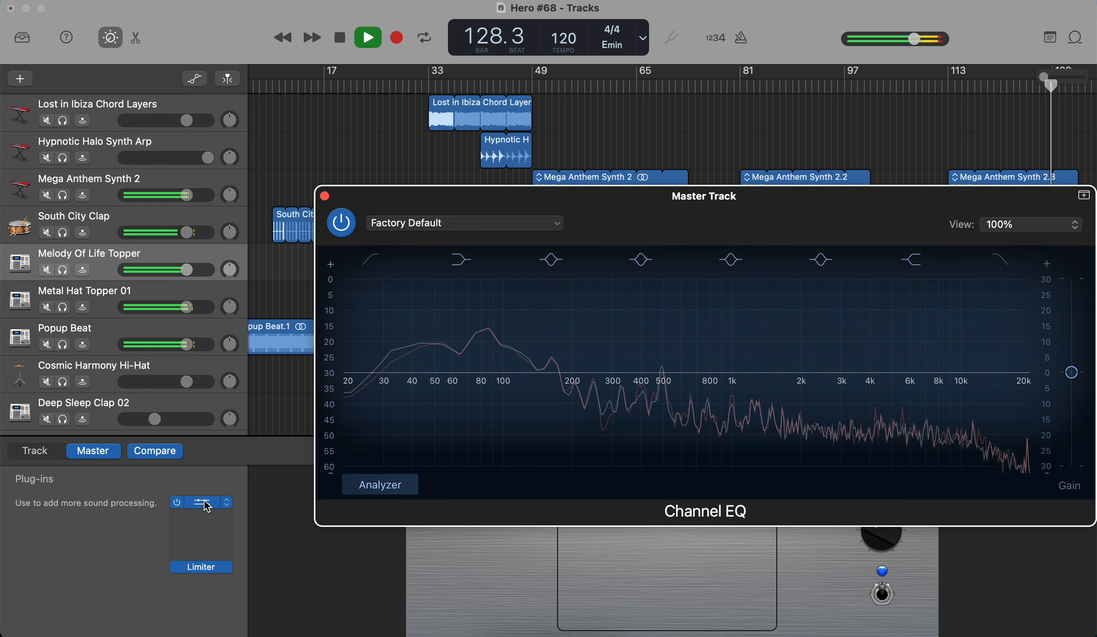
left_click(326, 196)
Step: Hide the Smart Controls and select the Polygon Sub Bass 02 track at the start of the arrangement
key("b")
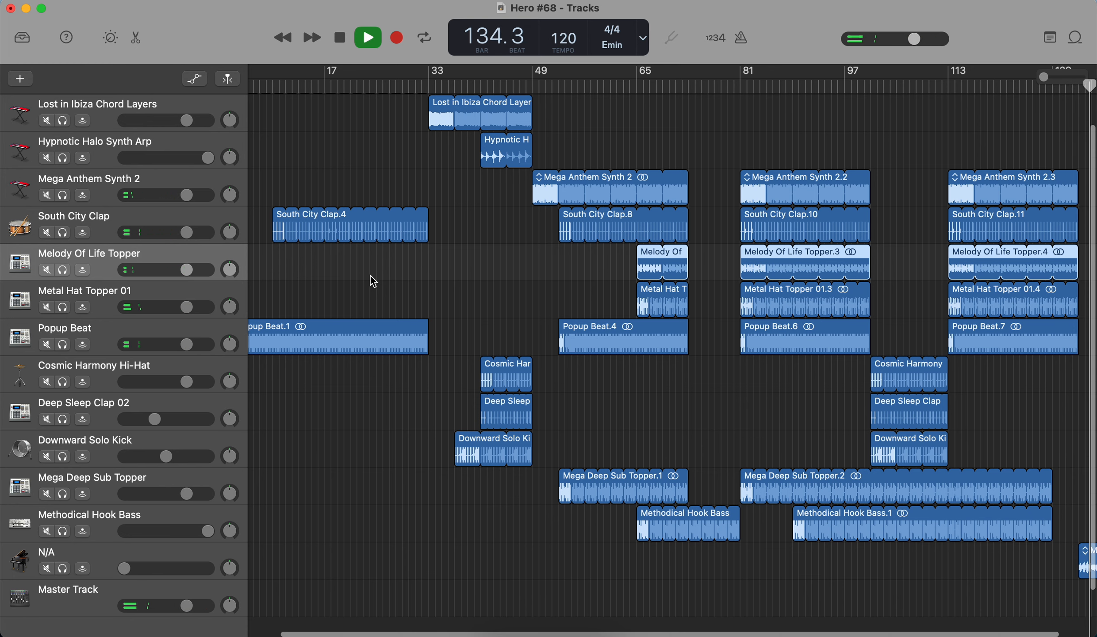
scroll(370, 276, "up", 2)
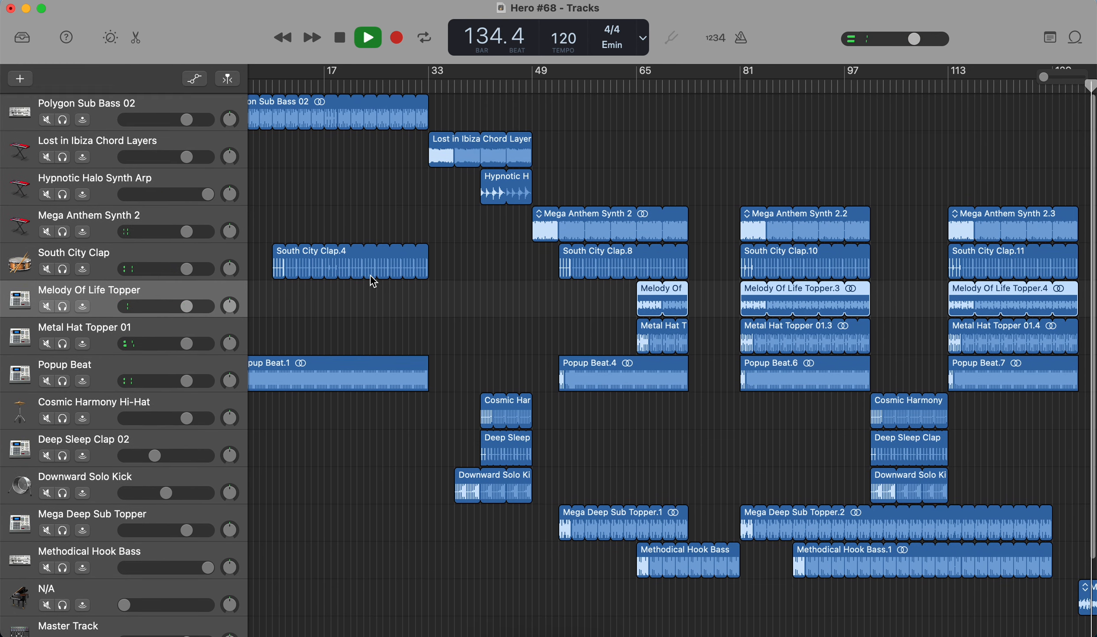
left_click(162, 106)
scroll(362, 192, "left", 2)
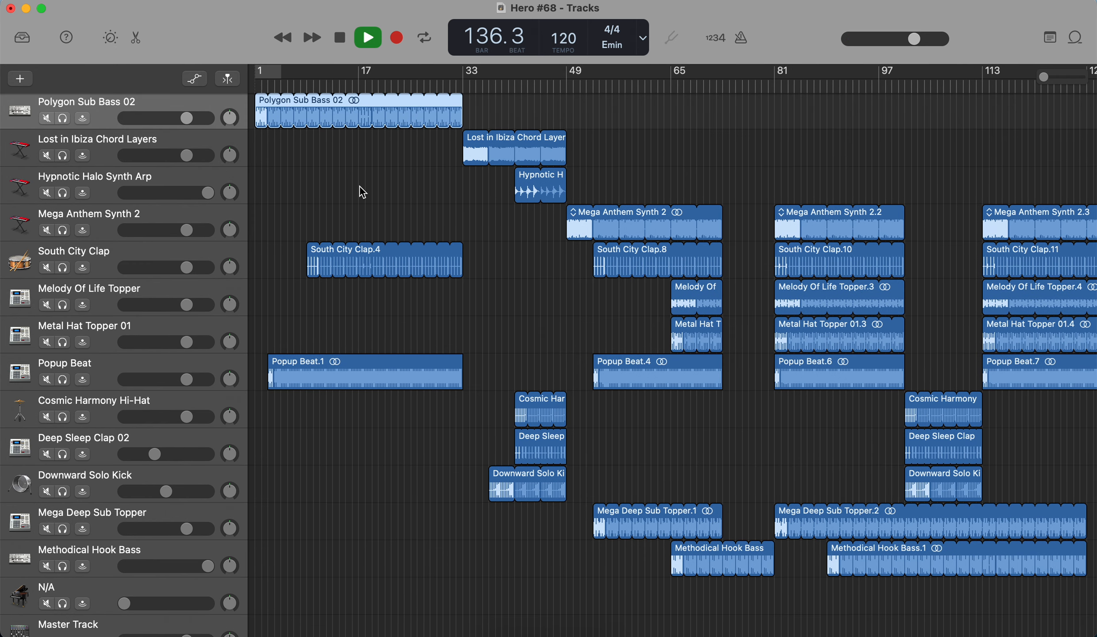